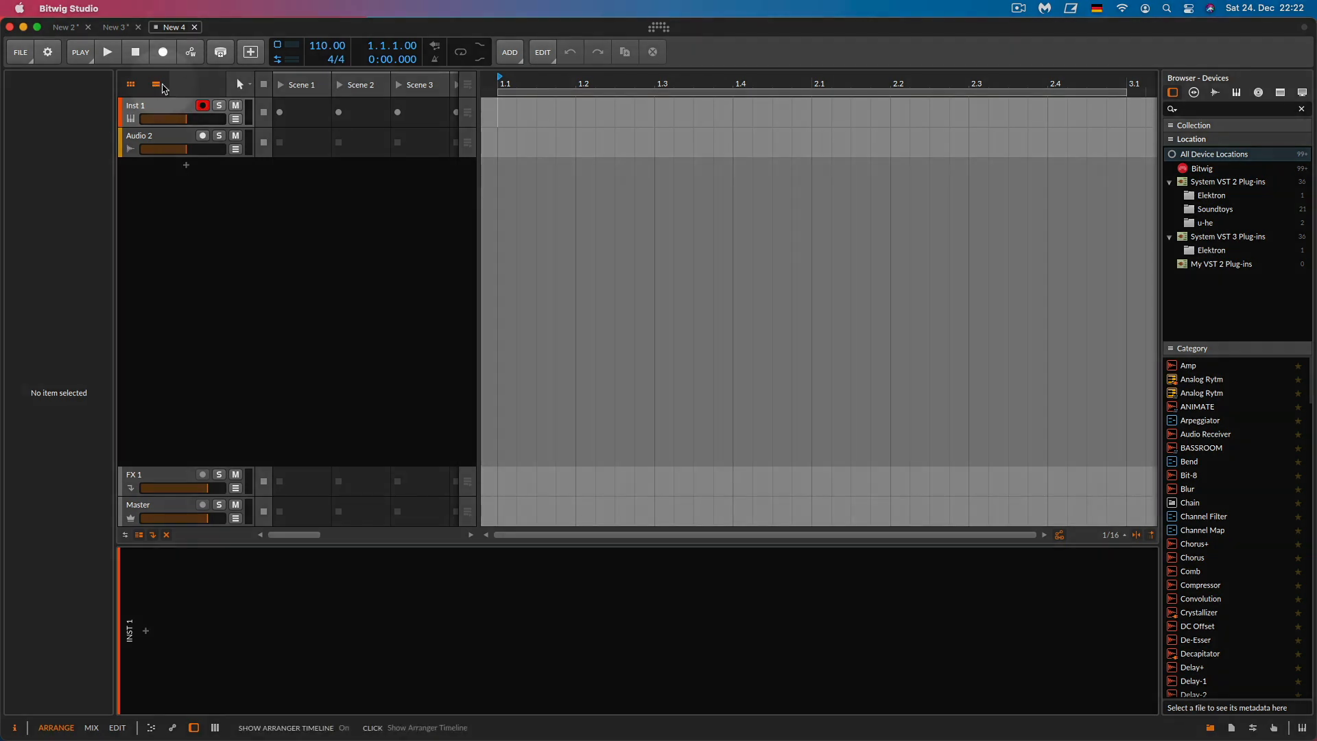
Hide the arranger timeline so that the clip launcher fills the main view
left_click(164, 88)
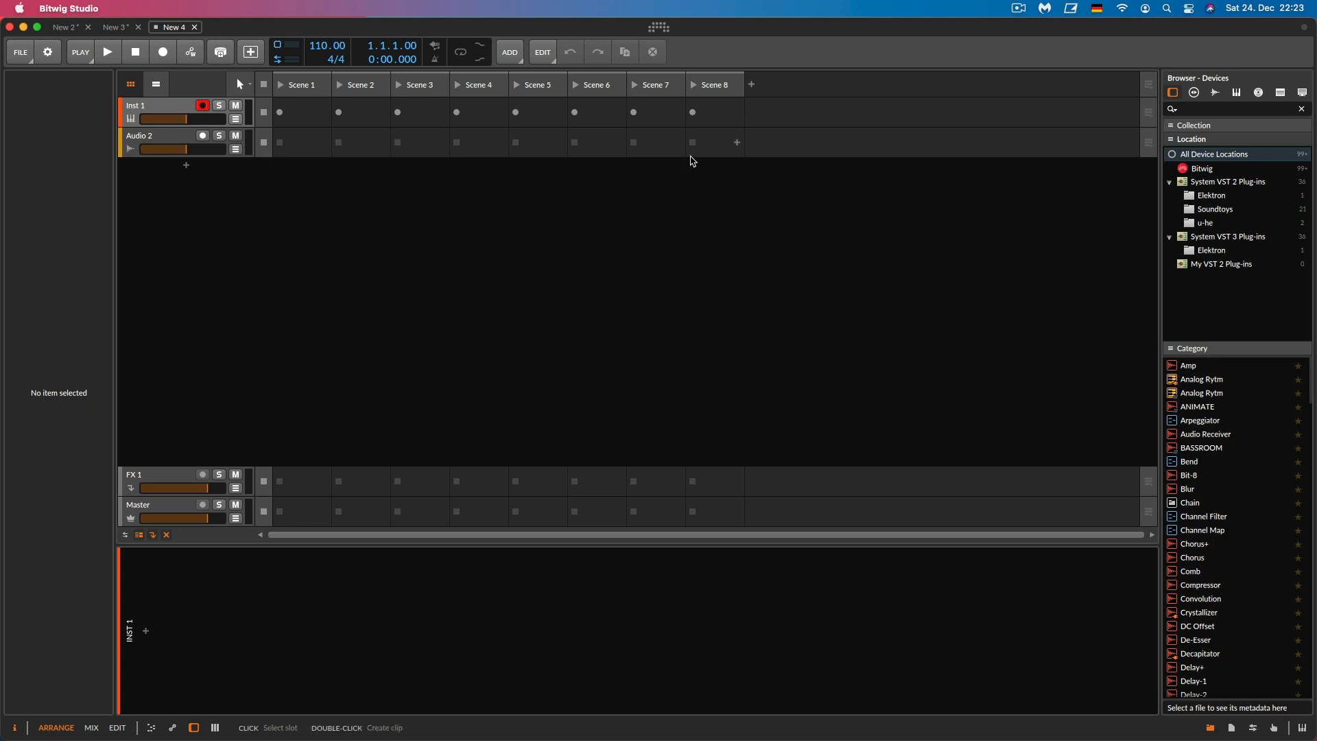
Examine the Locations settings and the folder chooser for adding a sound content location, leaving the existing locations as they are
left_click(663, 34)
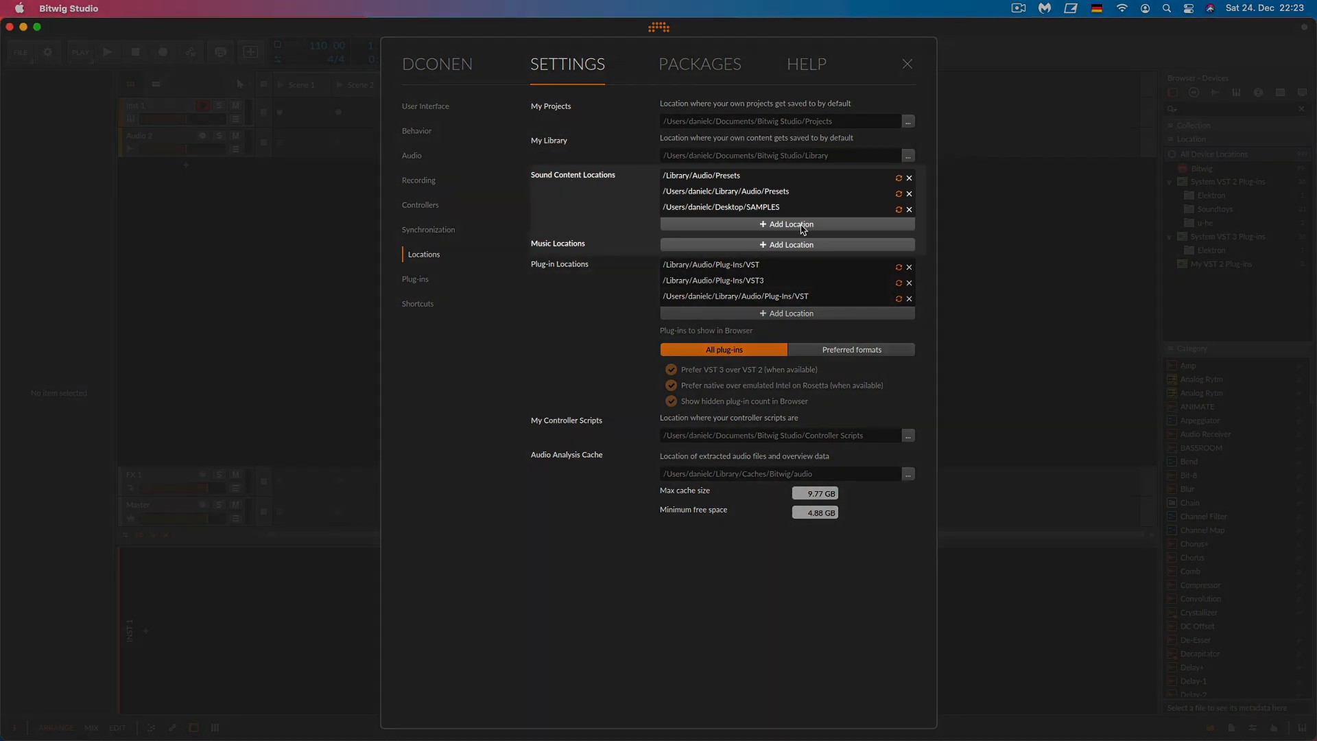
left_click(802, 228)
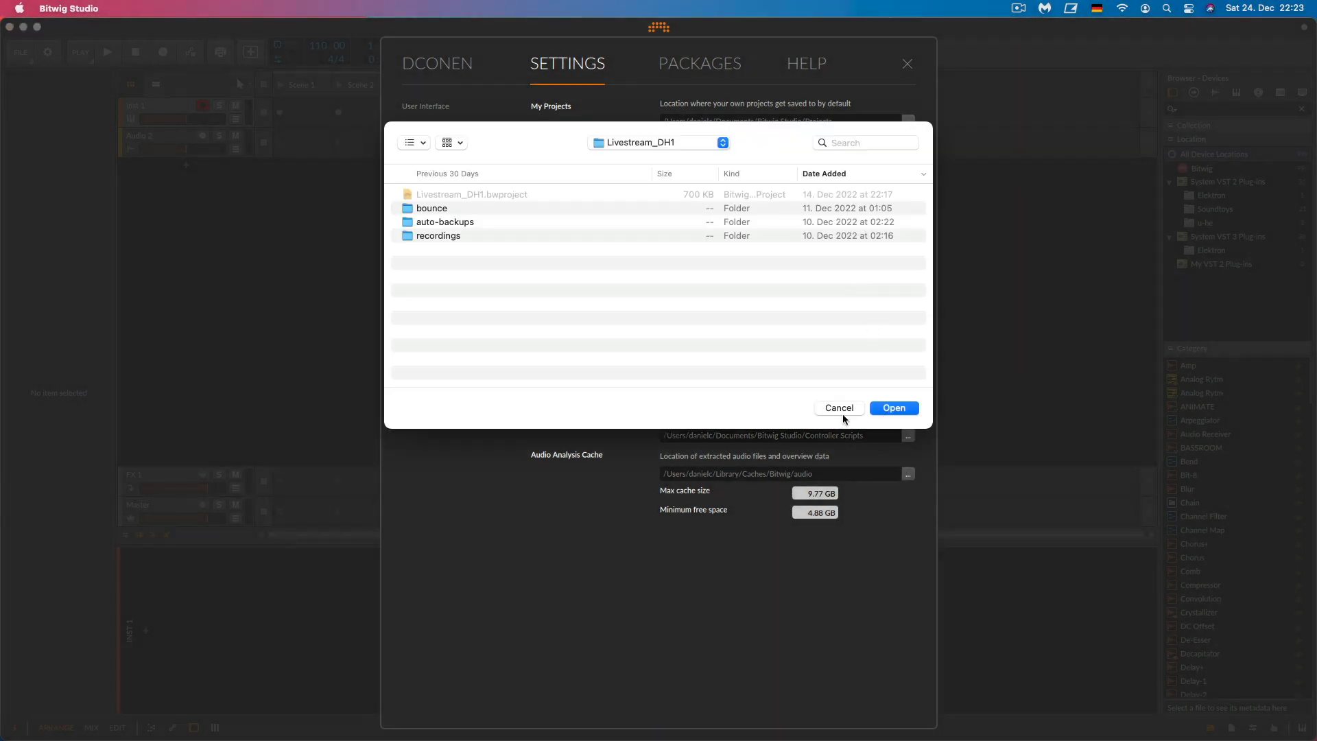
left_click(839, 409)
left_click(907, 64)
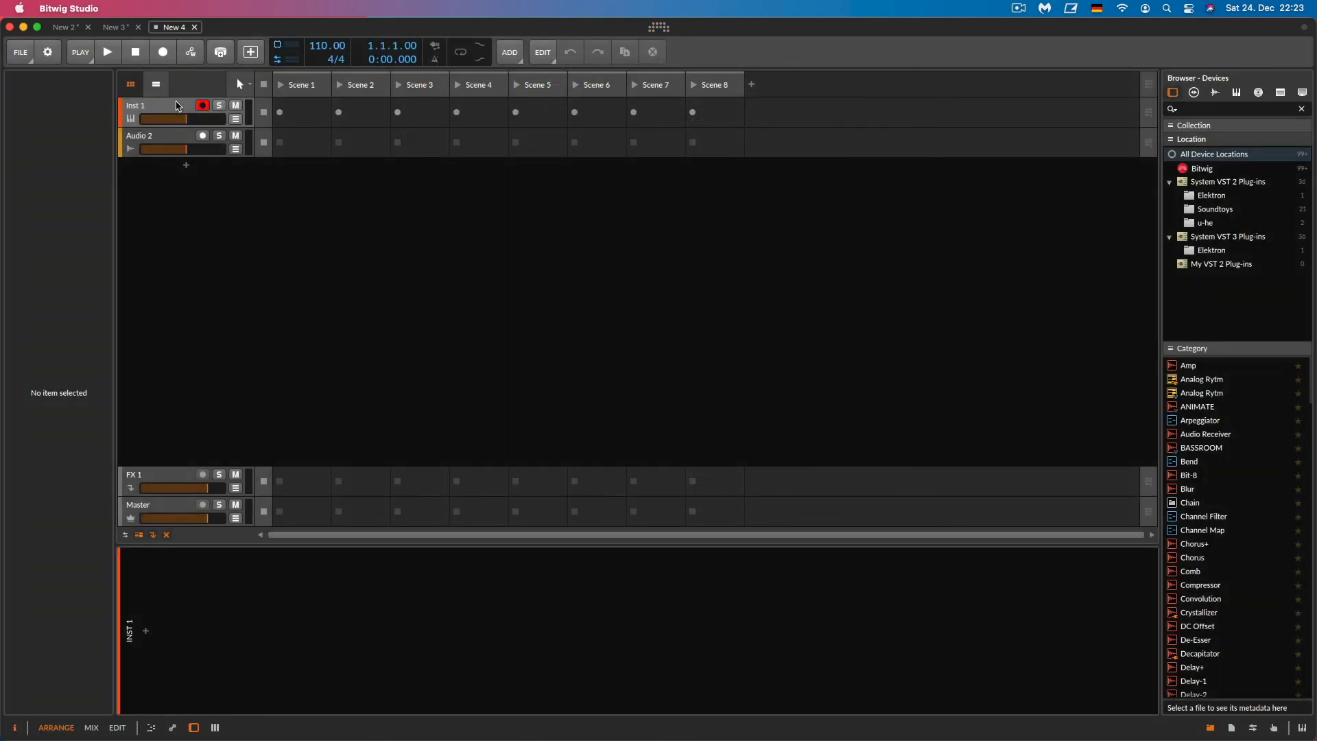
Examine the inspector settings of the Inst 1 and Audio 2 tracks
left_click(163, 137)
left_click(171, 113)
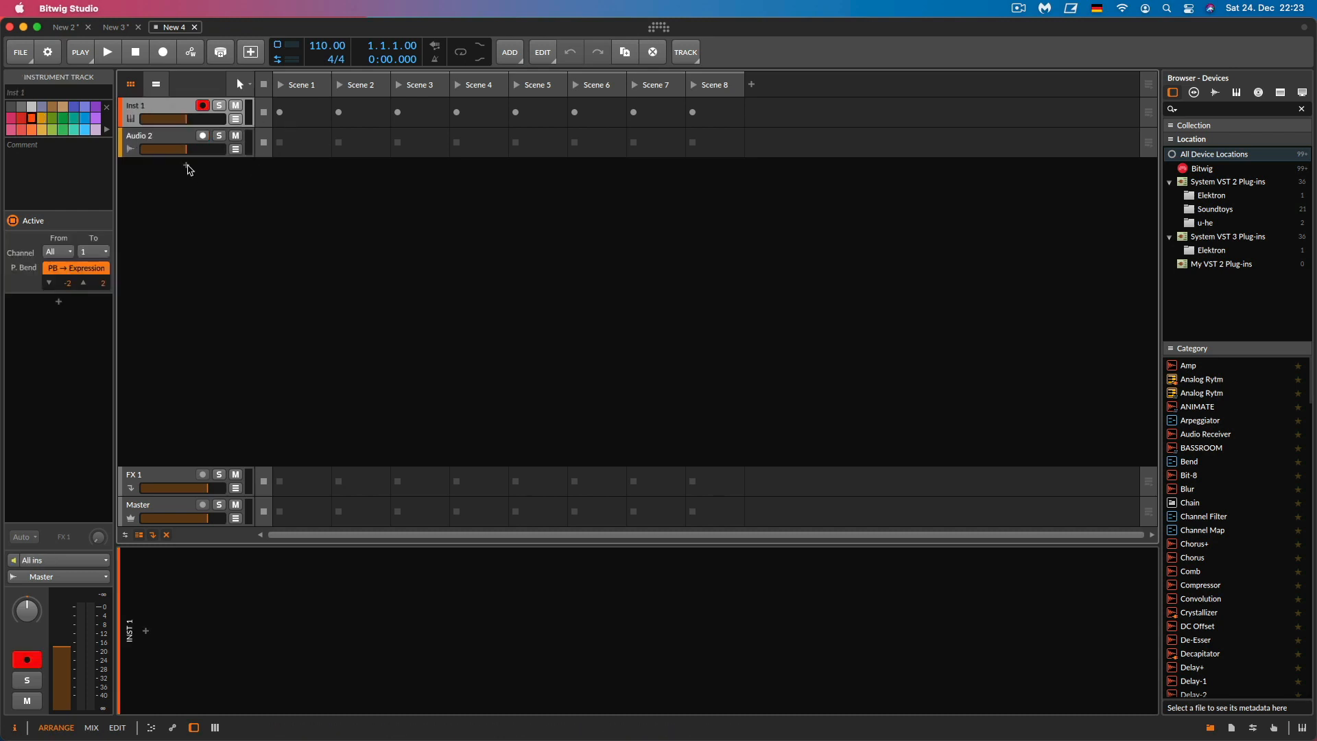
left_click(177, 145)
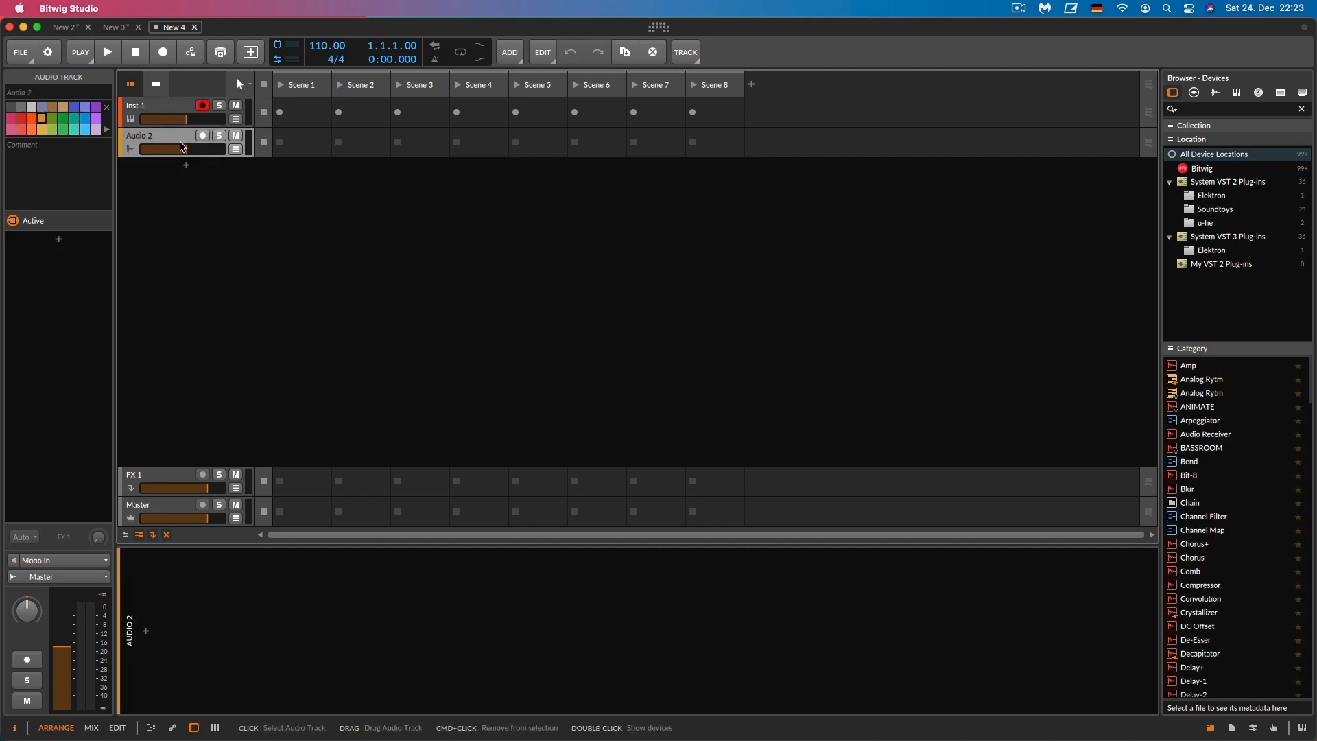
Insert the Polysynth instrument into the device chain of the Inst 1 track
left_click(177, 113)
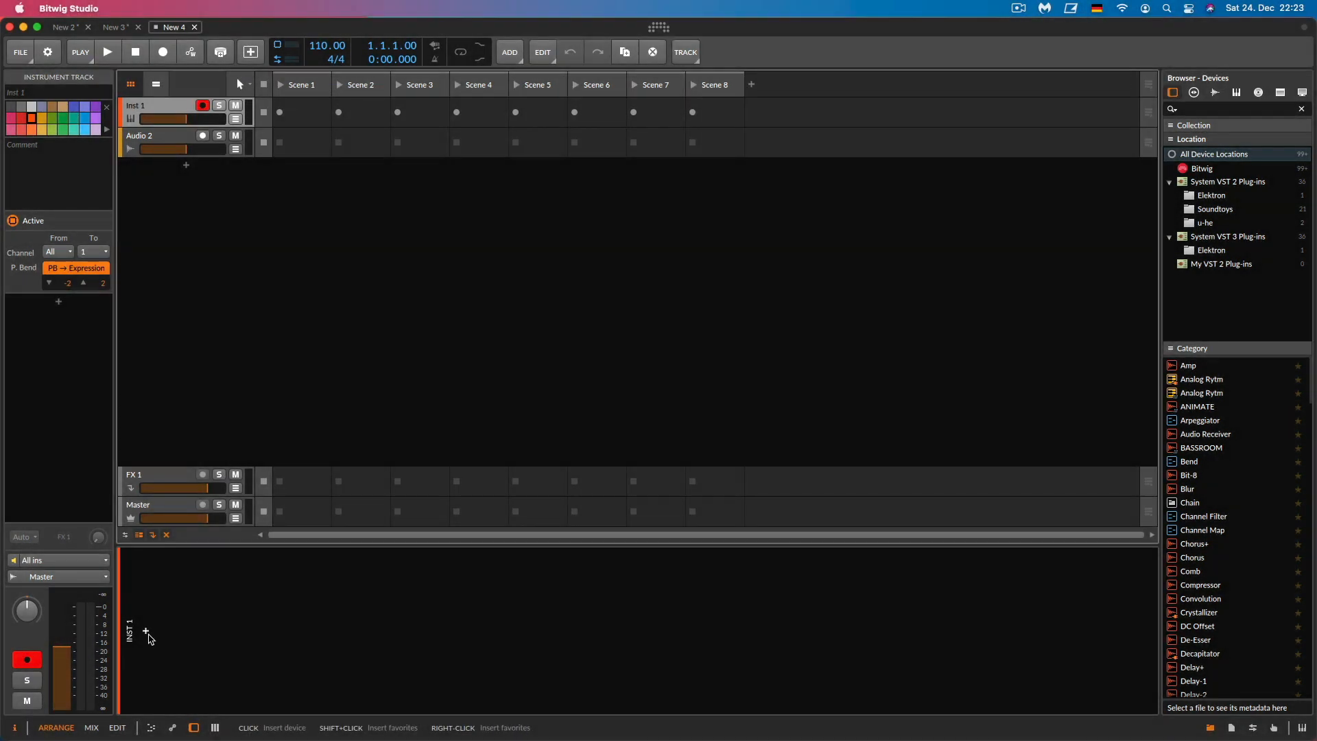
left_click(145, 631)
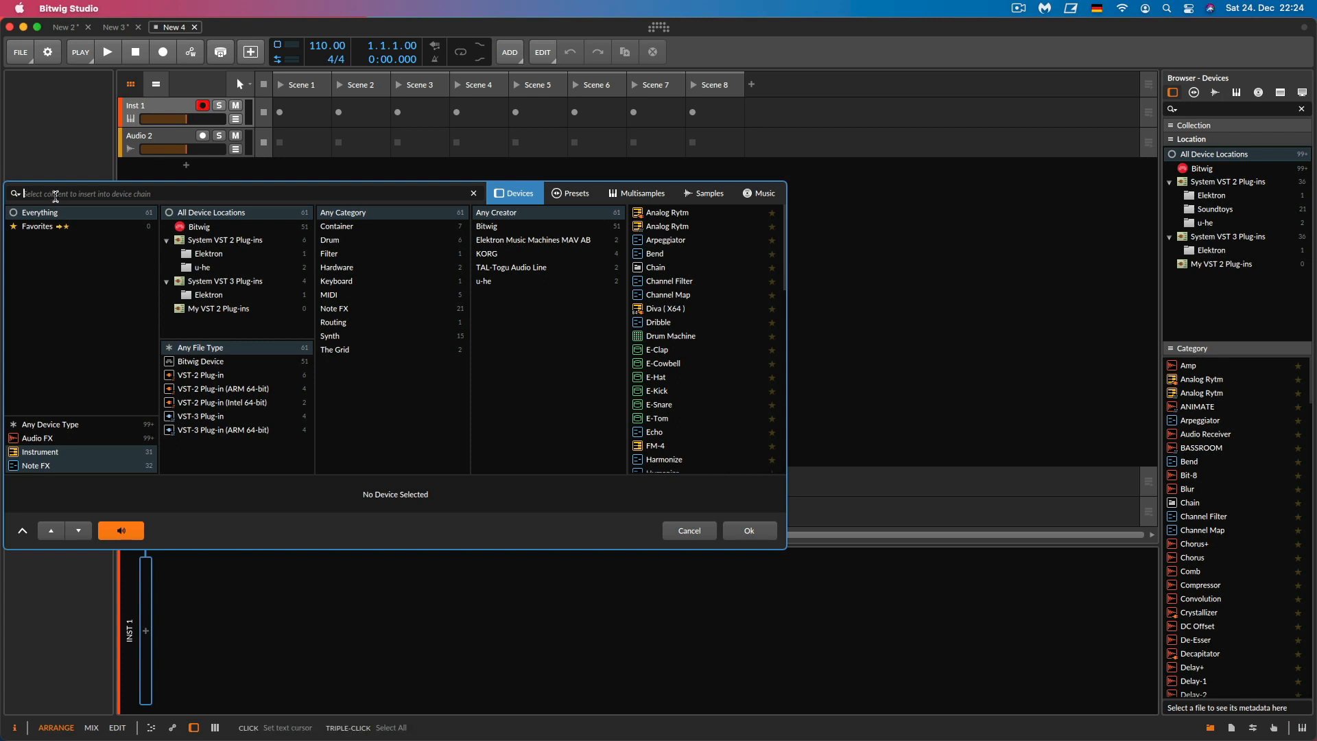
type("poly")
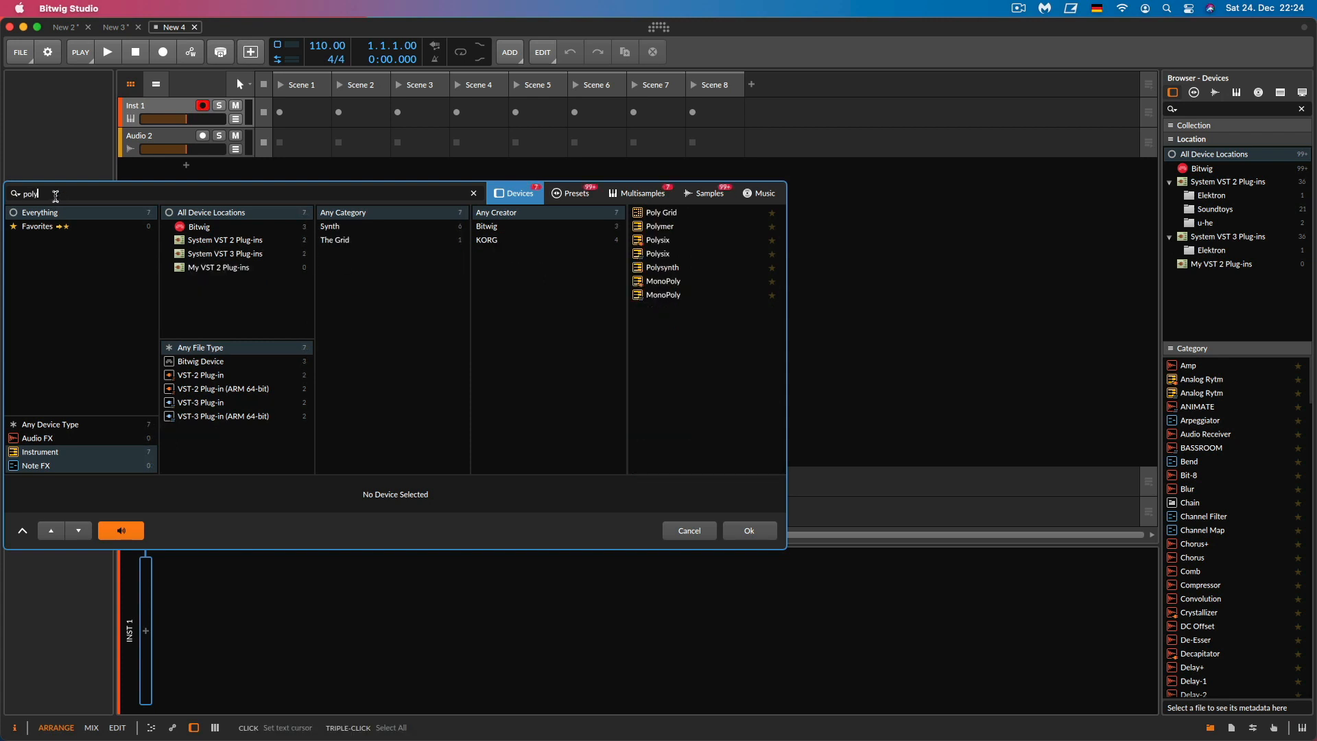
type("synth")
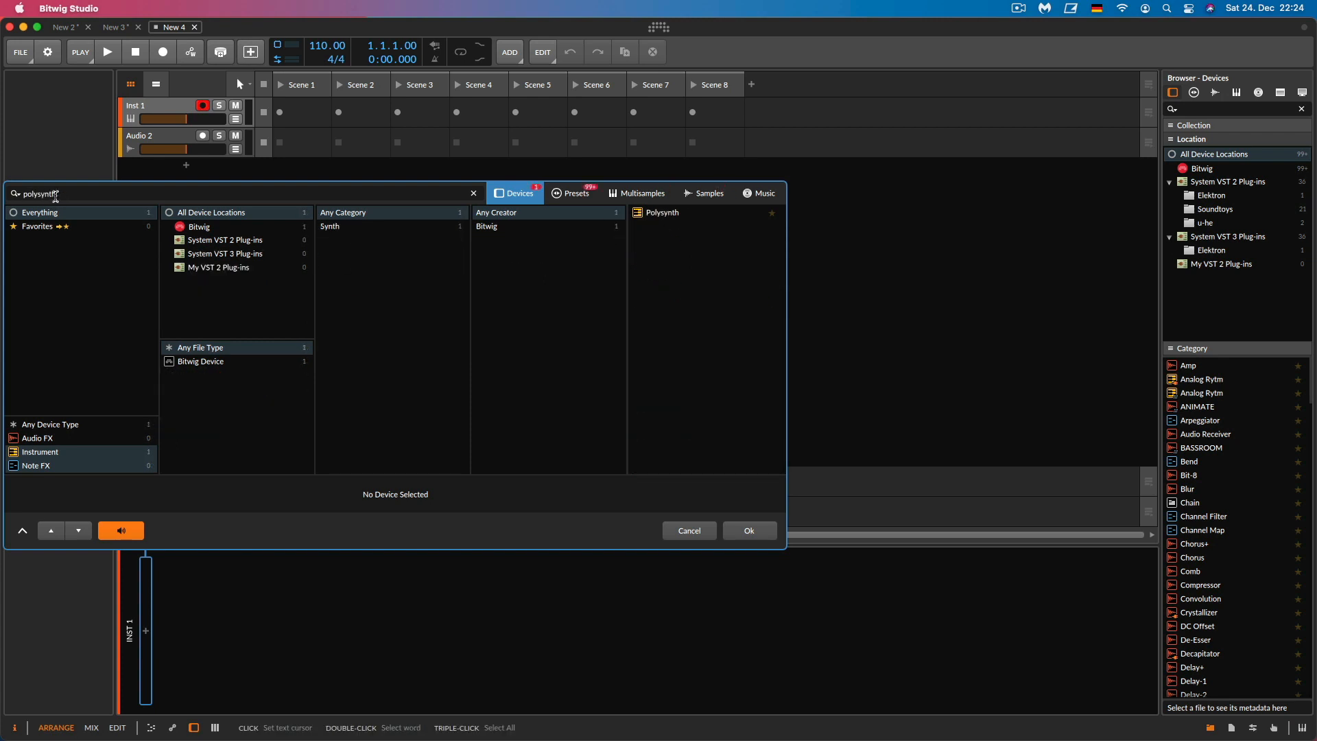
key("Down")
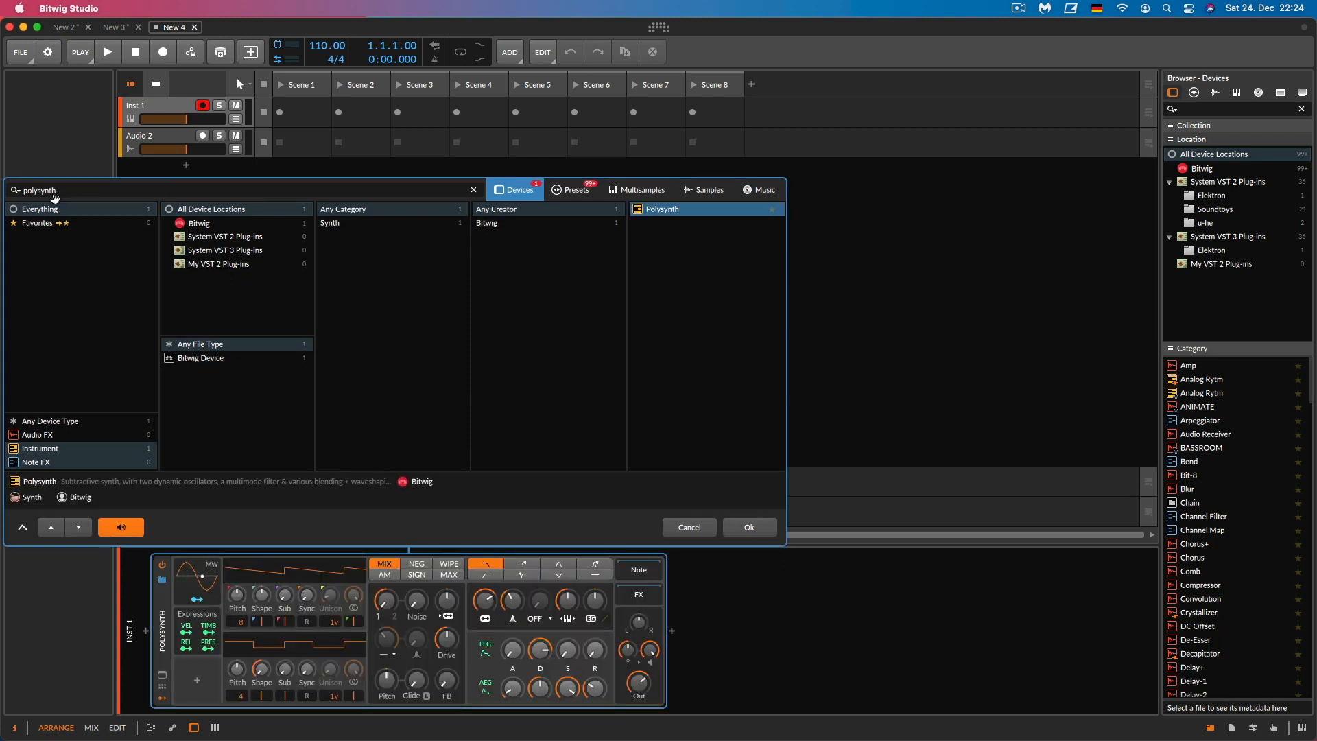
key("Return")
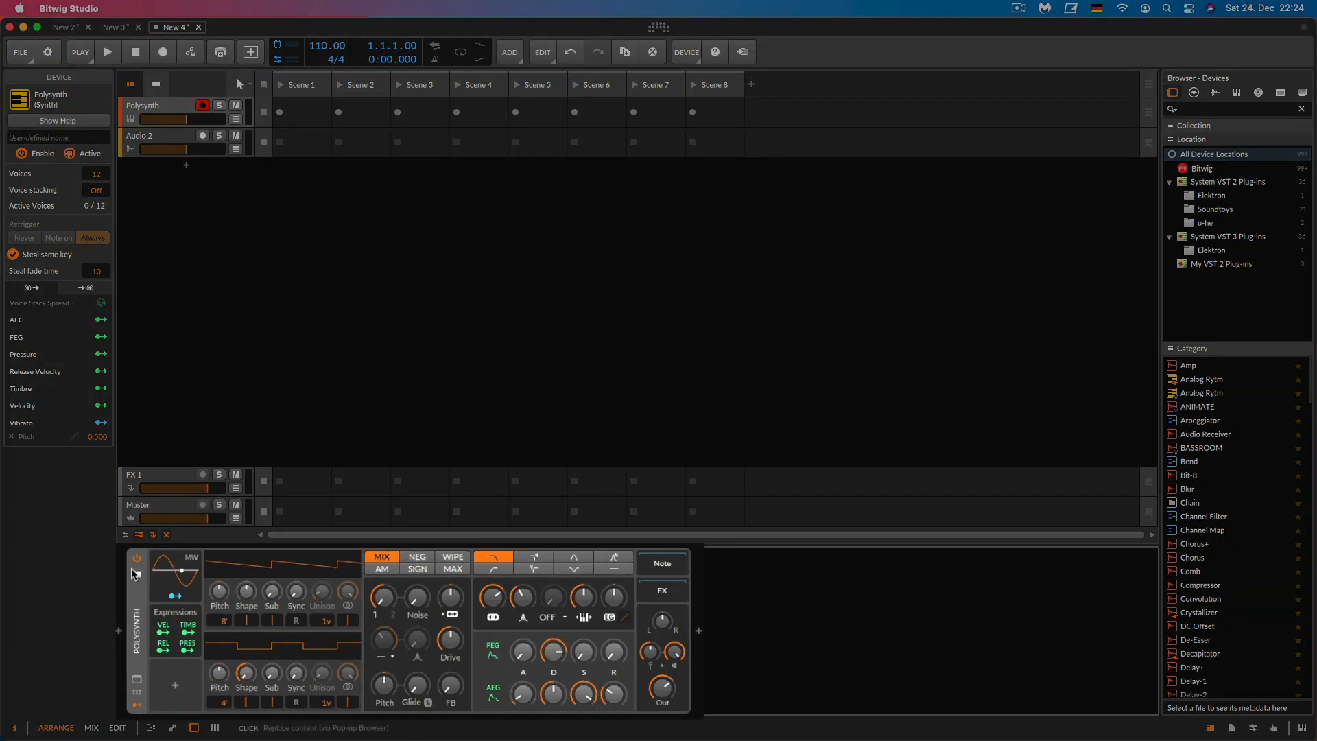
Disable the Polysynth device and enable it again
left_click(137, 557)
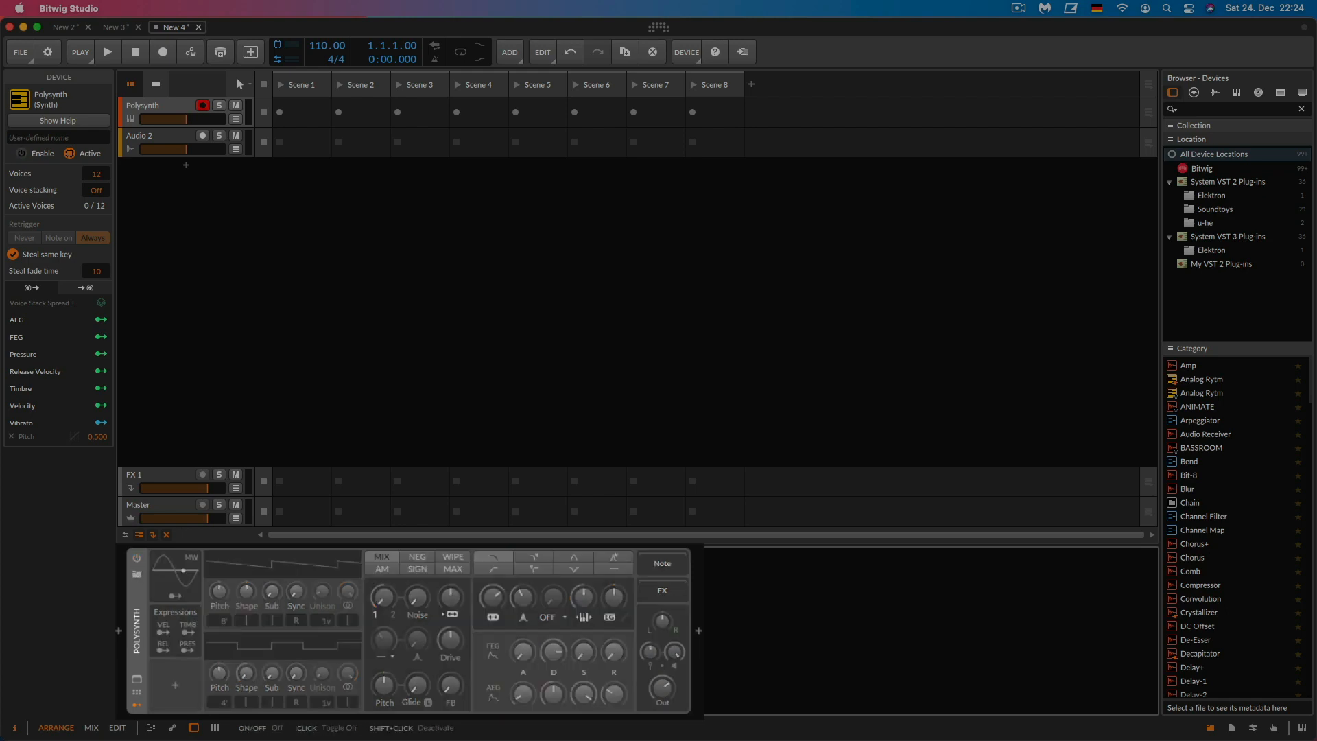
left_click(137, 559)
left_click(137, 558)
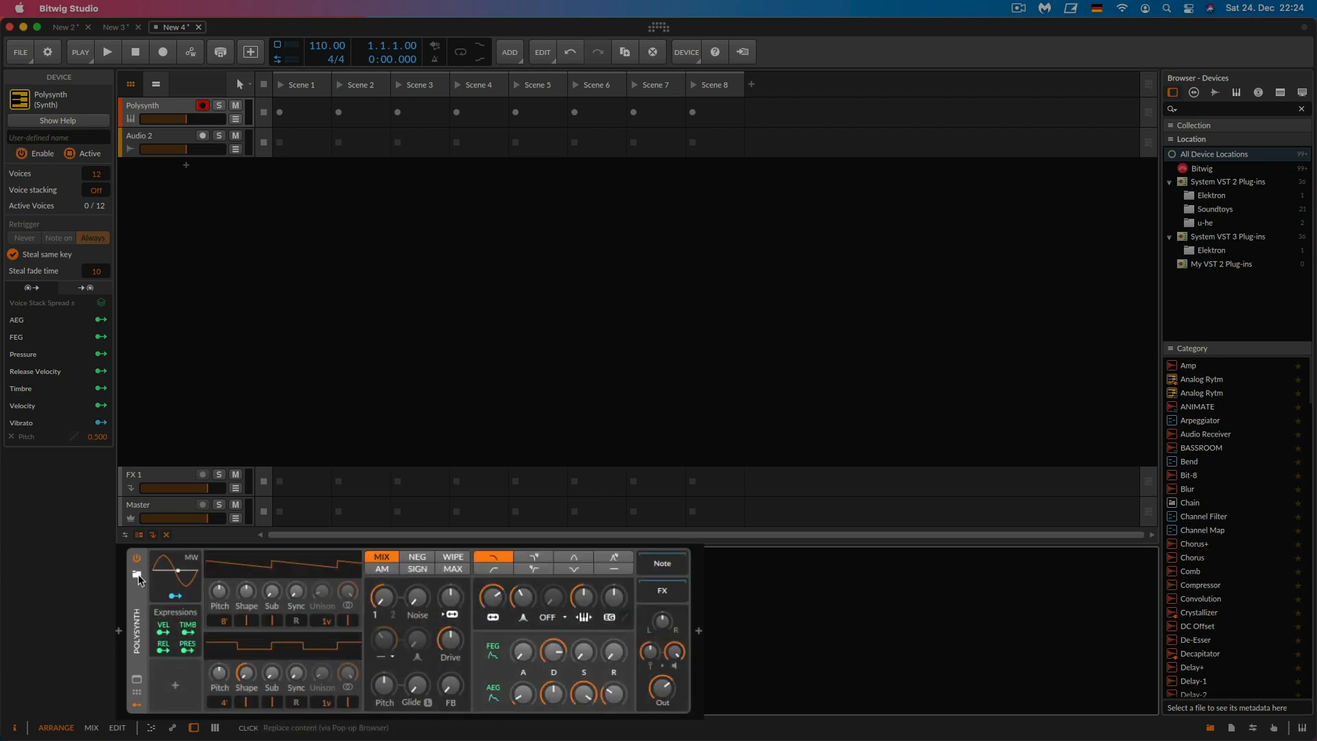
Browse the available Polysynth presets without loading one
left_click(138, 575)
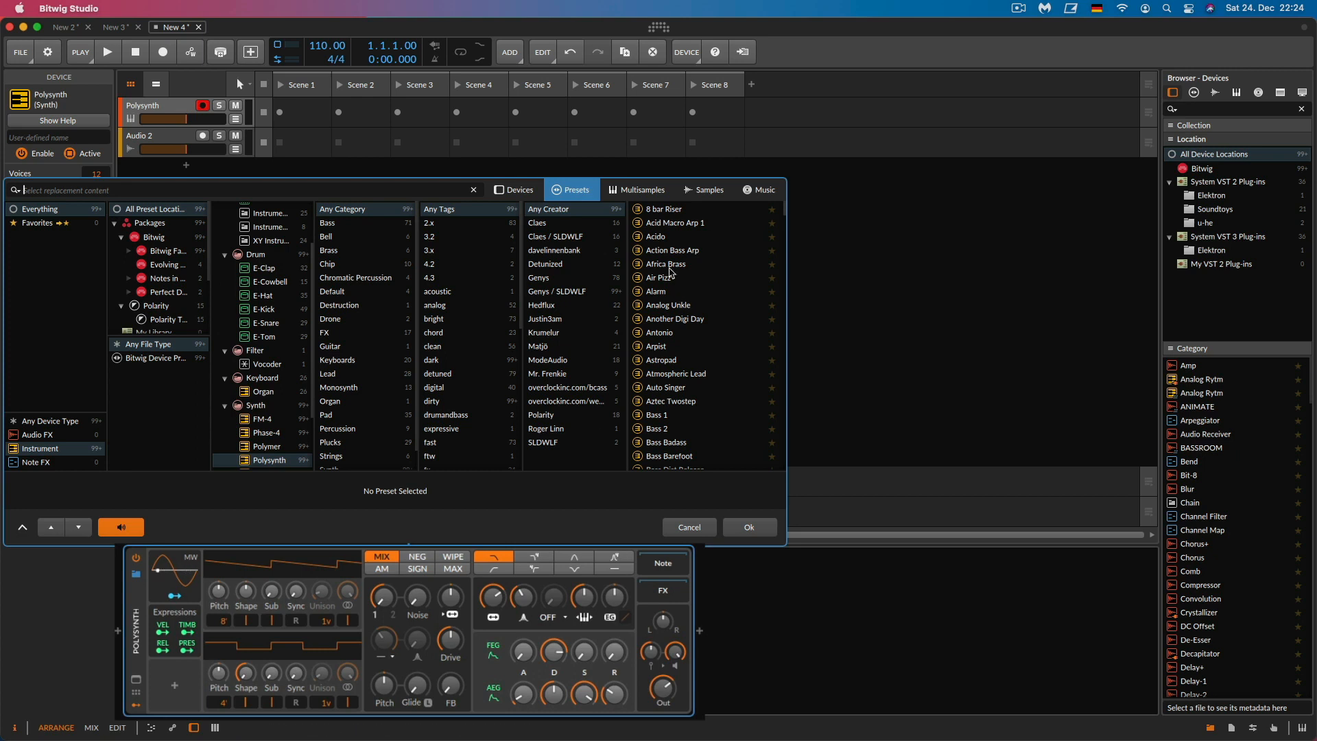
scroll(673, 332, "down", 15)
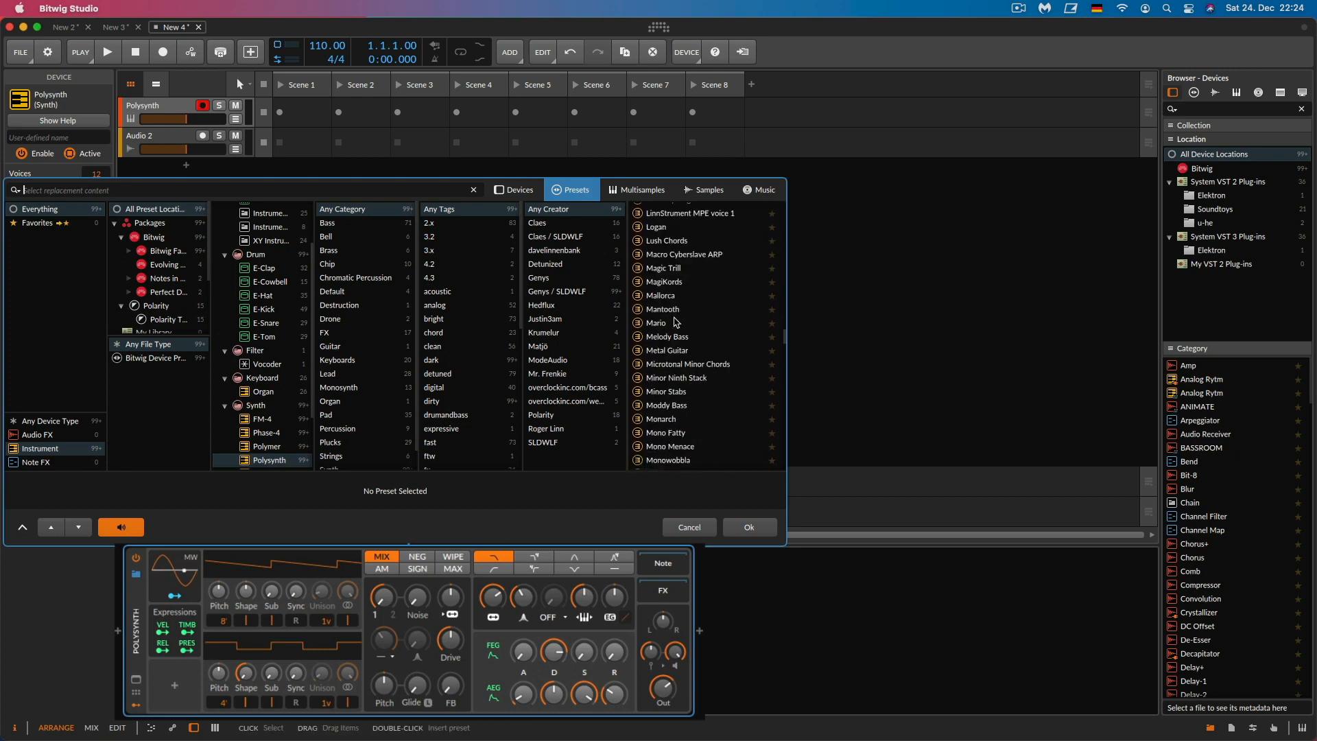
left_click(678, 534)
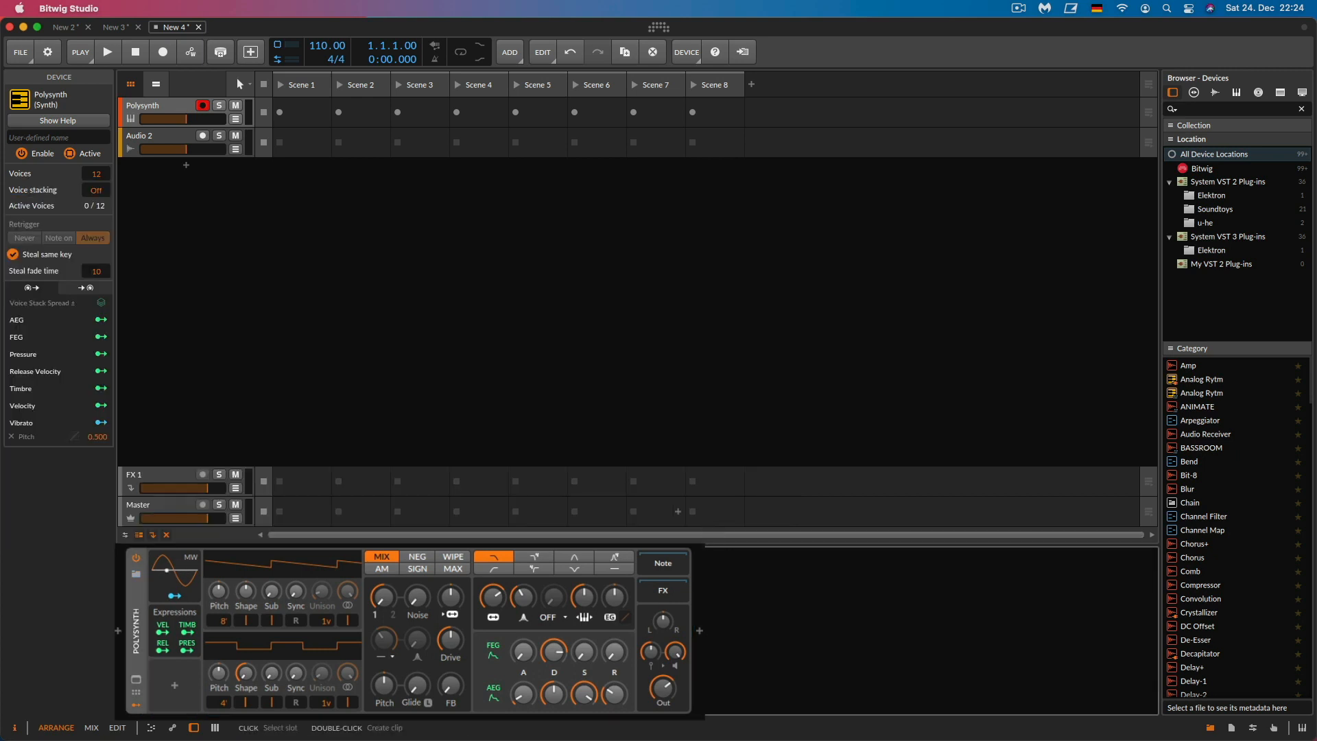
Examine the Polysynth's expanded device view, remote controls and modulators, restoring the standard device layout
left_click(137, 680)
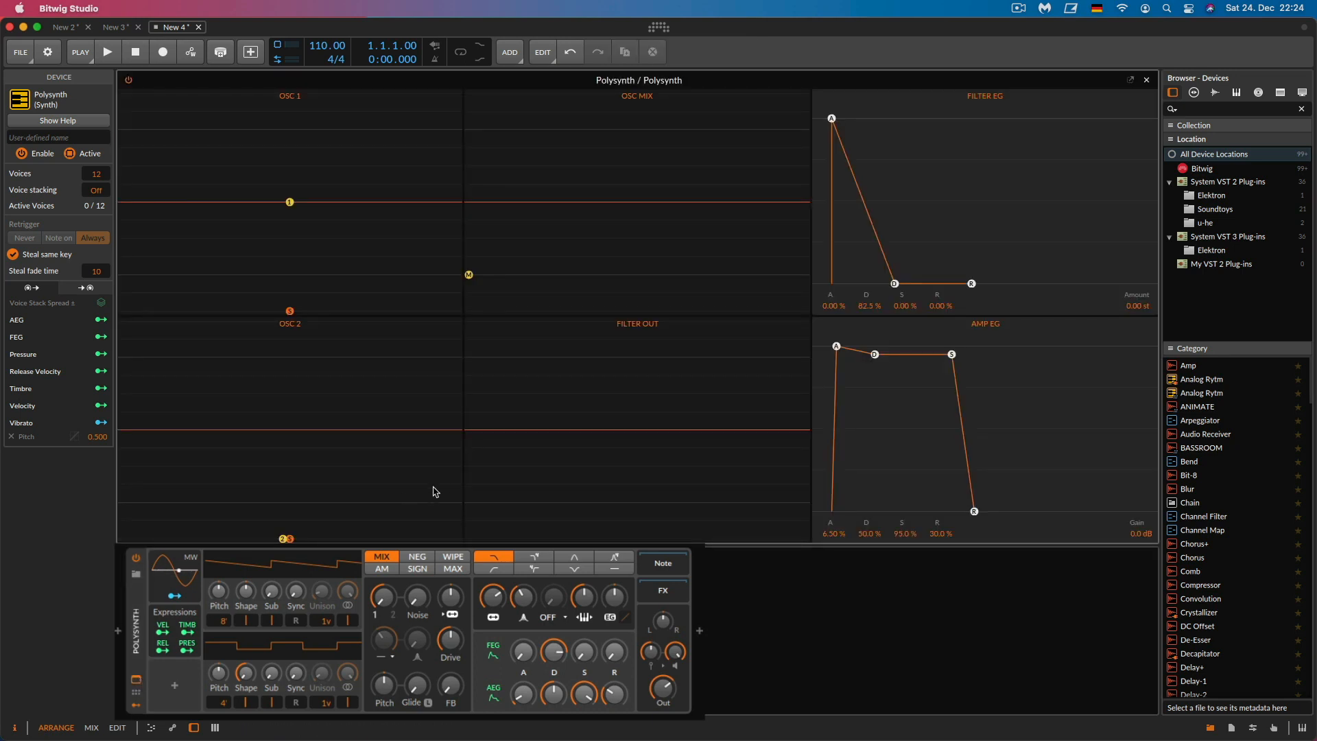
left_click(138, 681)
left_click(136, 692)
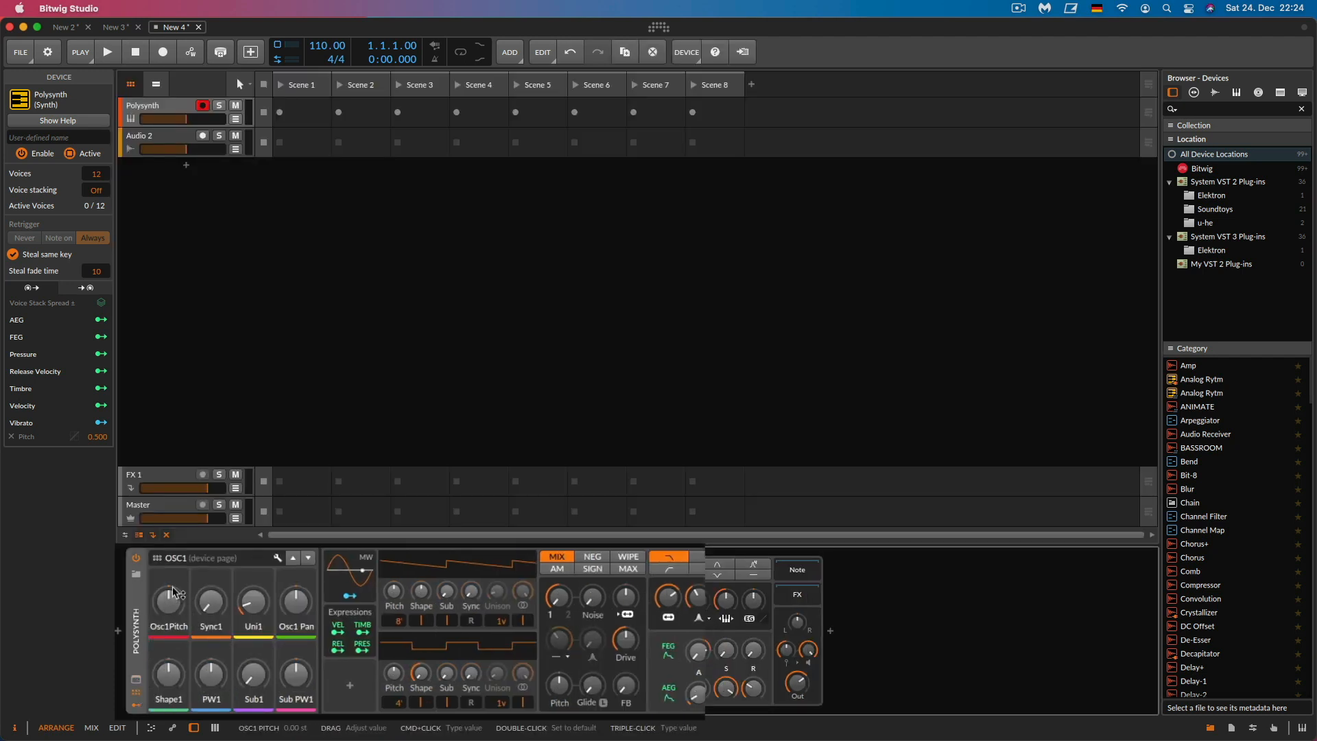
left_click(136, 706)
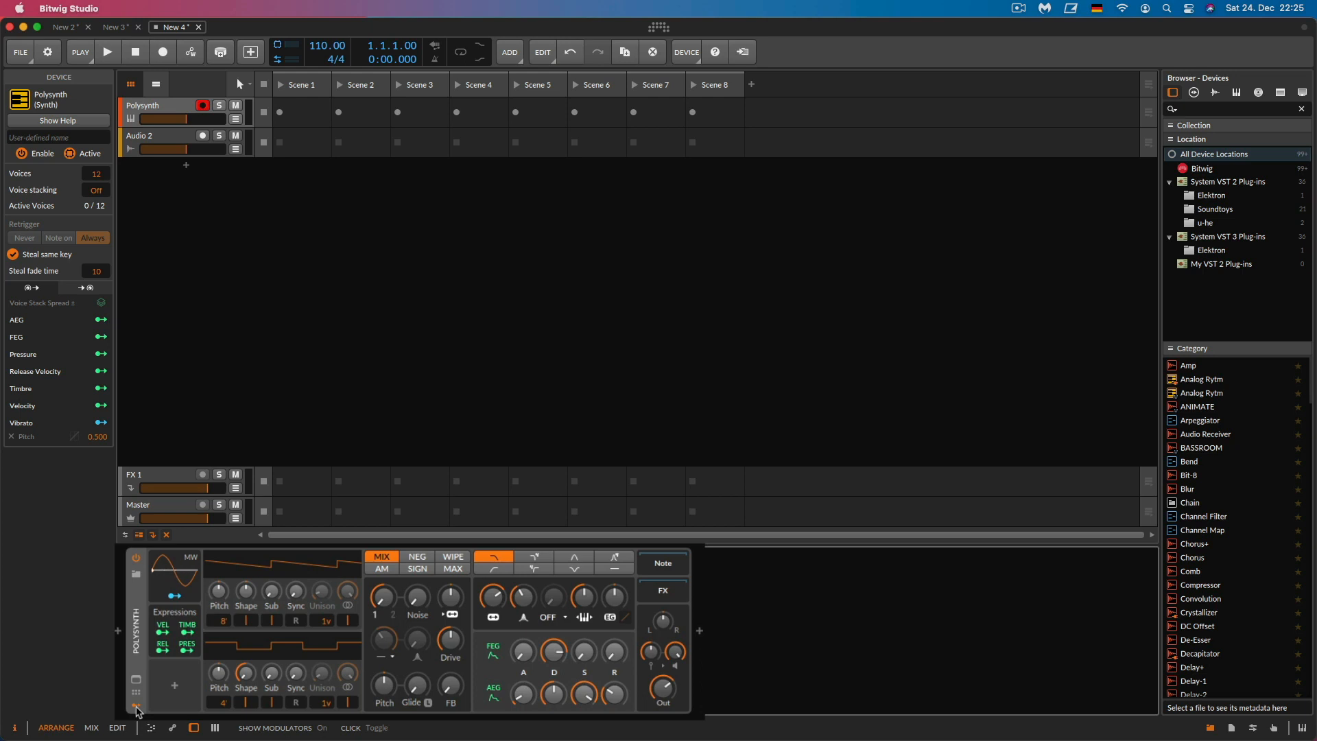
left_click(136, 707)
left_click(137, 707)
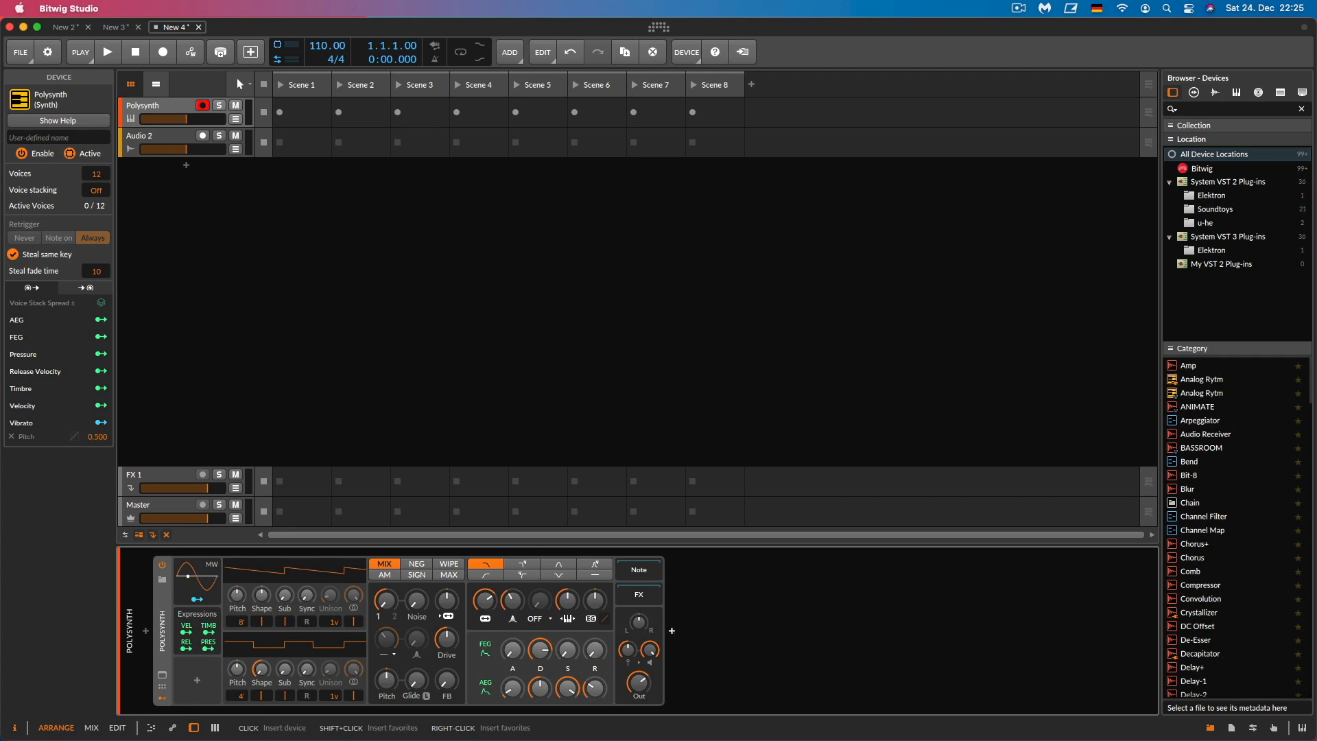
Insert an EQ+ audio effect after the Polysynth in the device chain
left_click(673, 633)
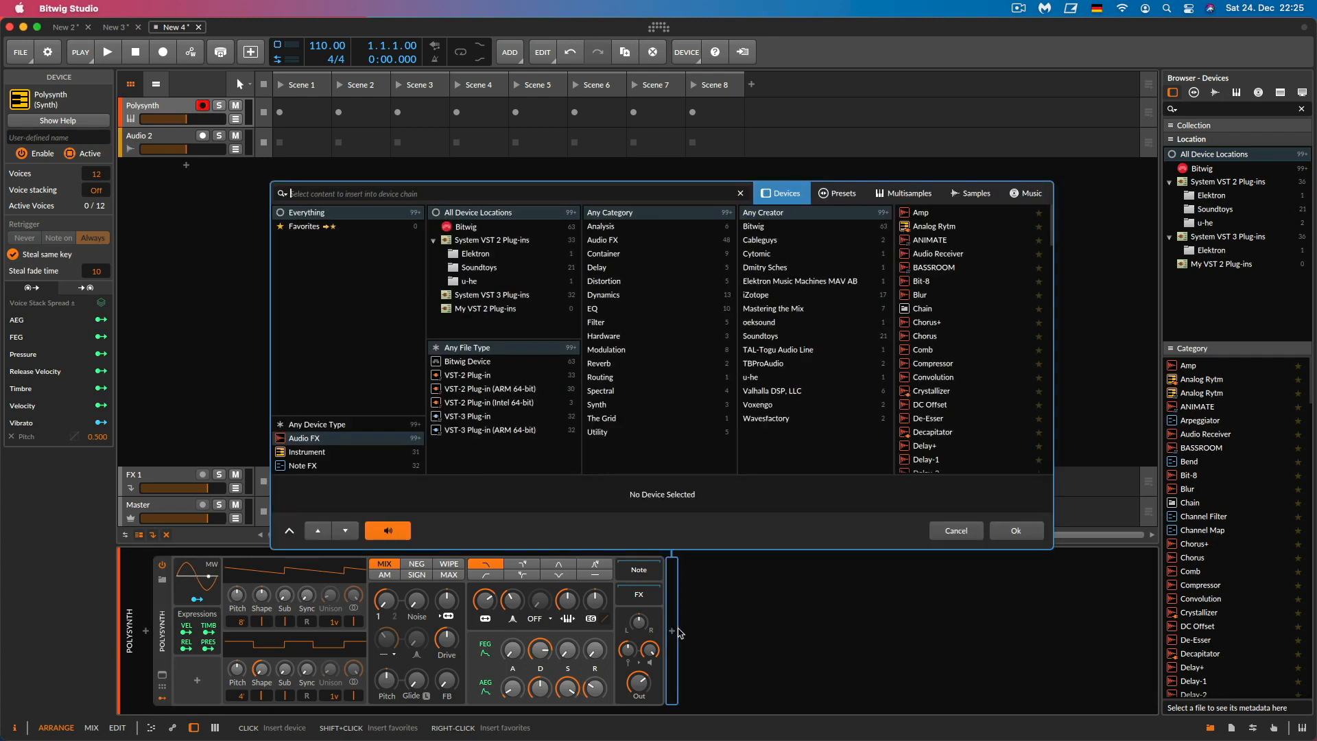
type("eq")
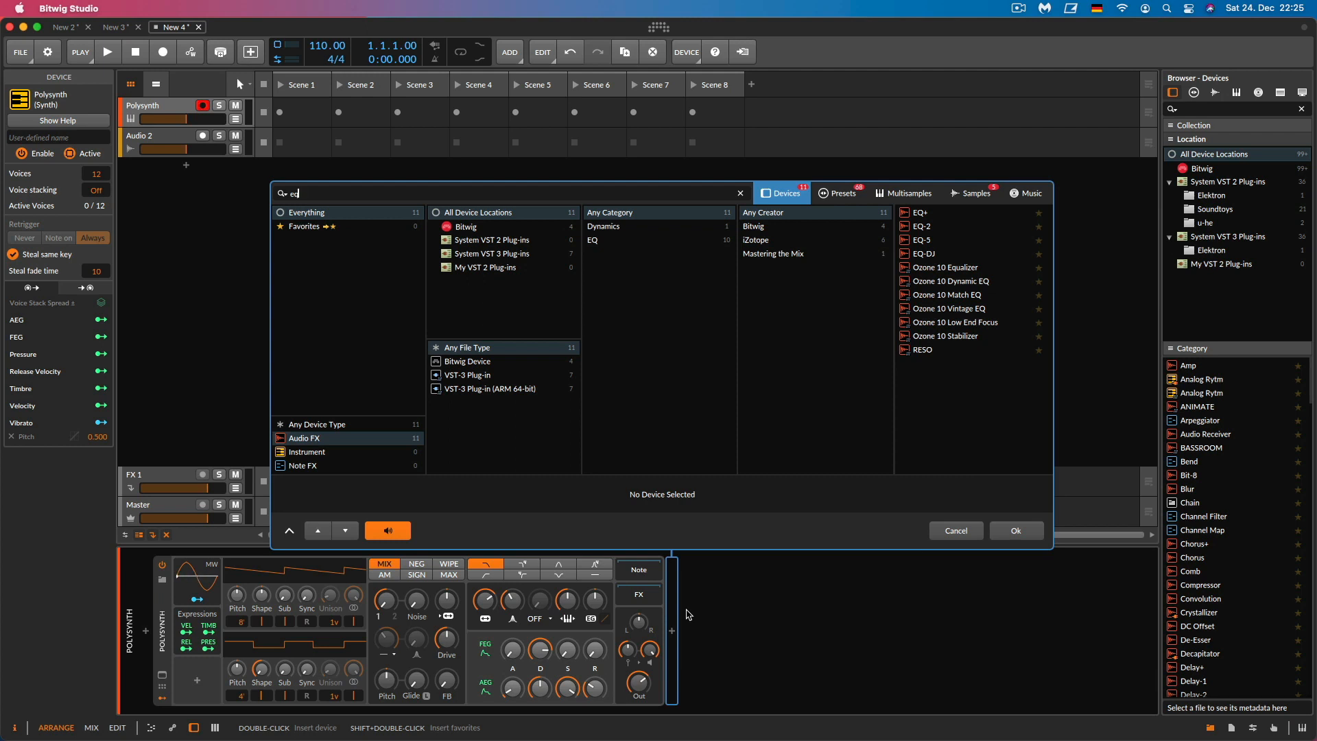
key("Down")
key("Return")
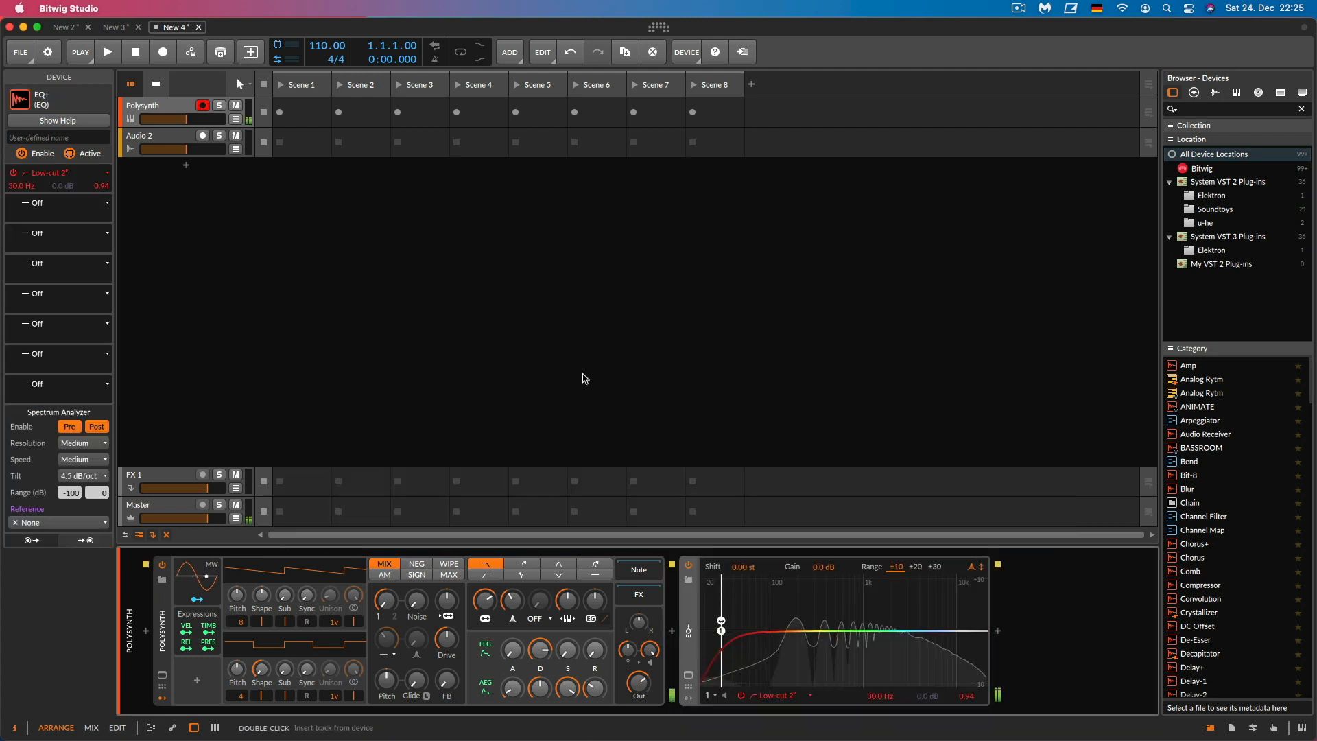
Create an empty launcher clip in the Polysynth track's Scene 1 slot and open it in the detail editor
left_click(203, 106)
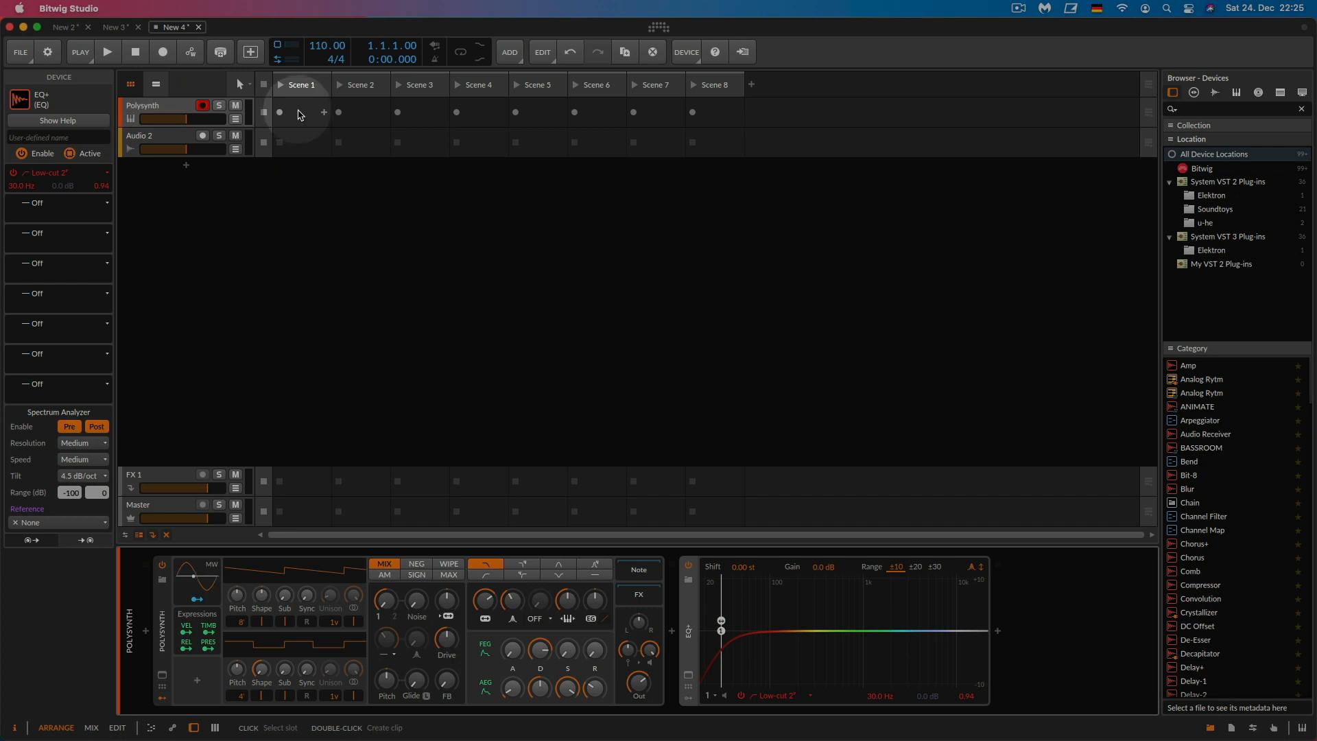
double_click(300, 114)
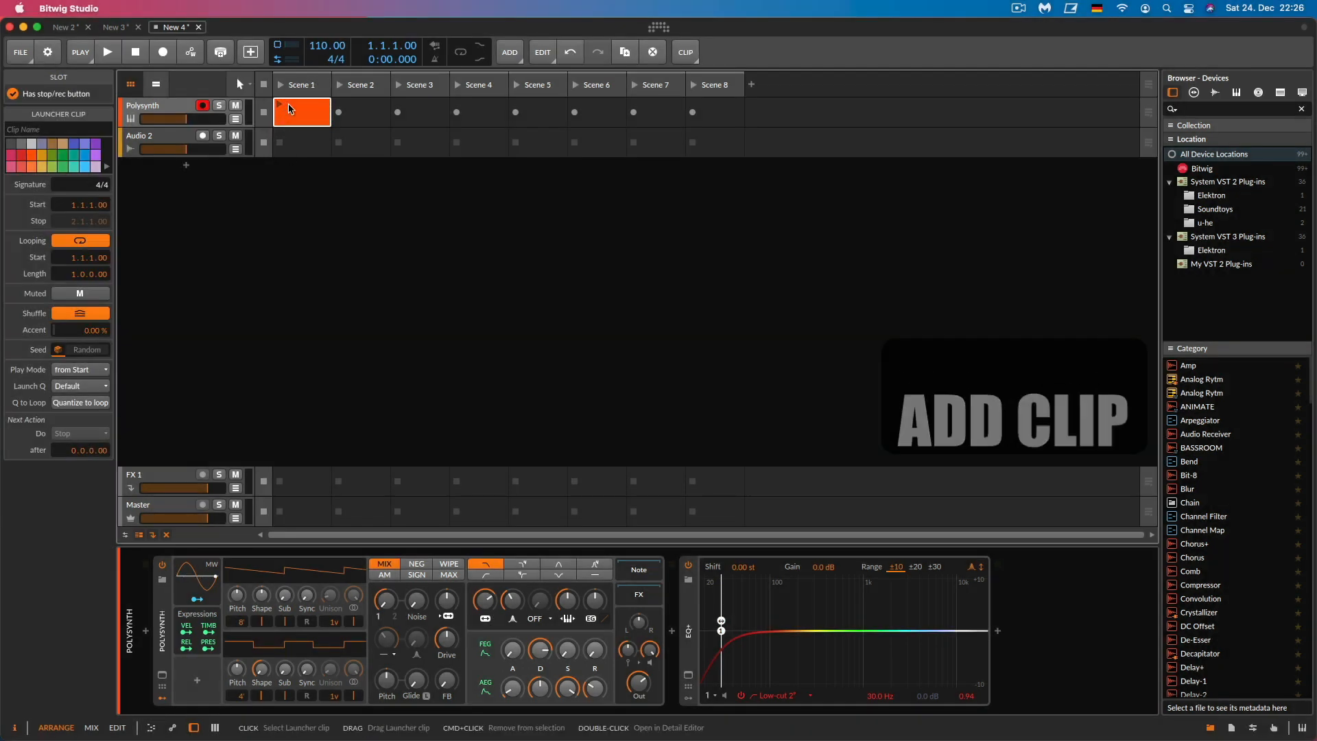
double_click(293, 110)
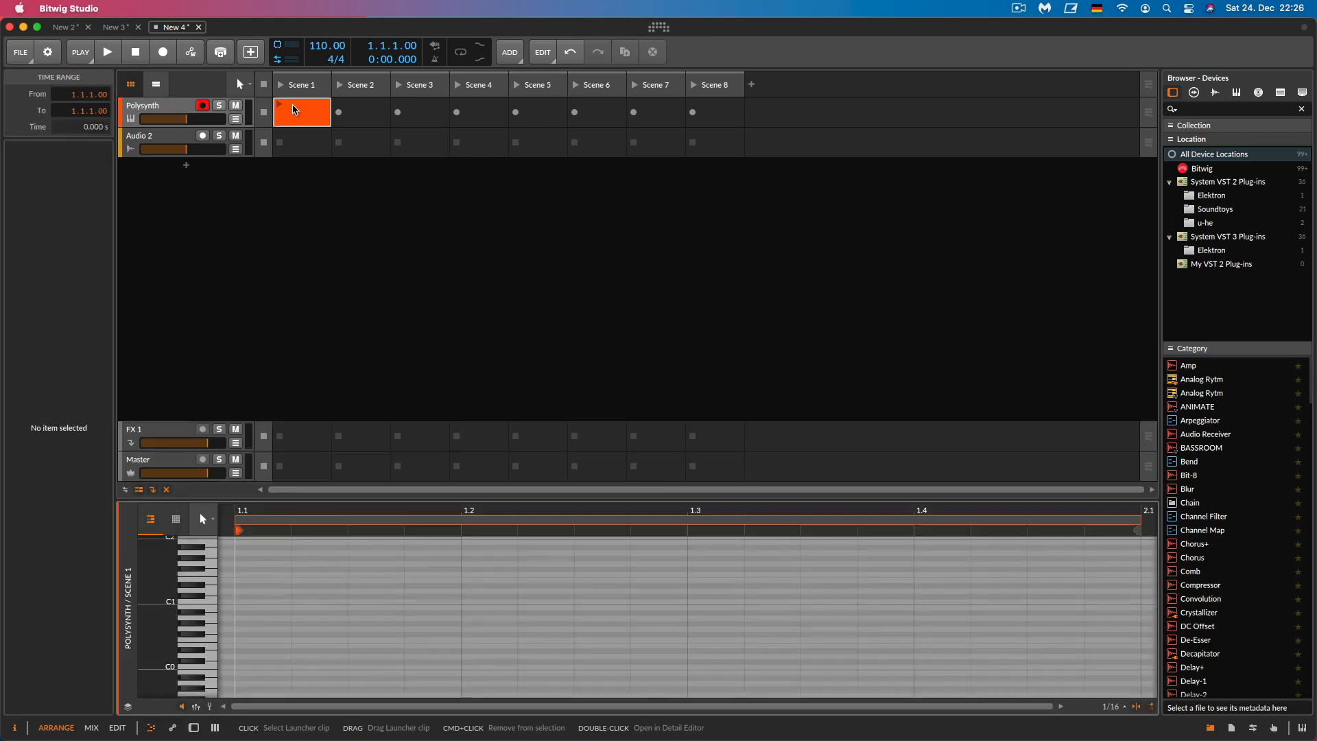
Draw three 1/16 notes on different keys at the clip's start, including C2 and A#0
scroll(290, 580, "up", 2)
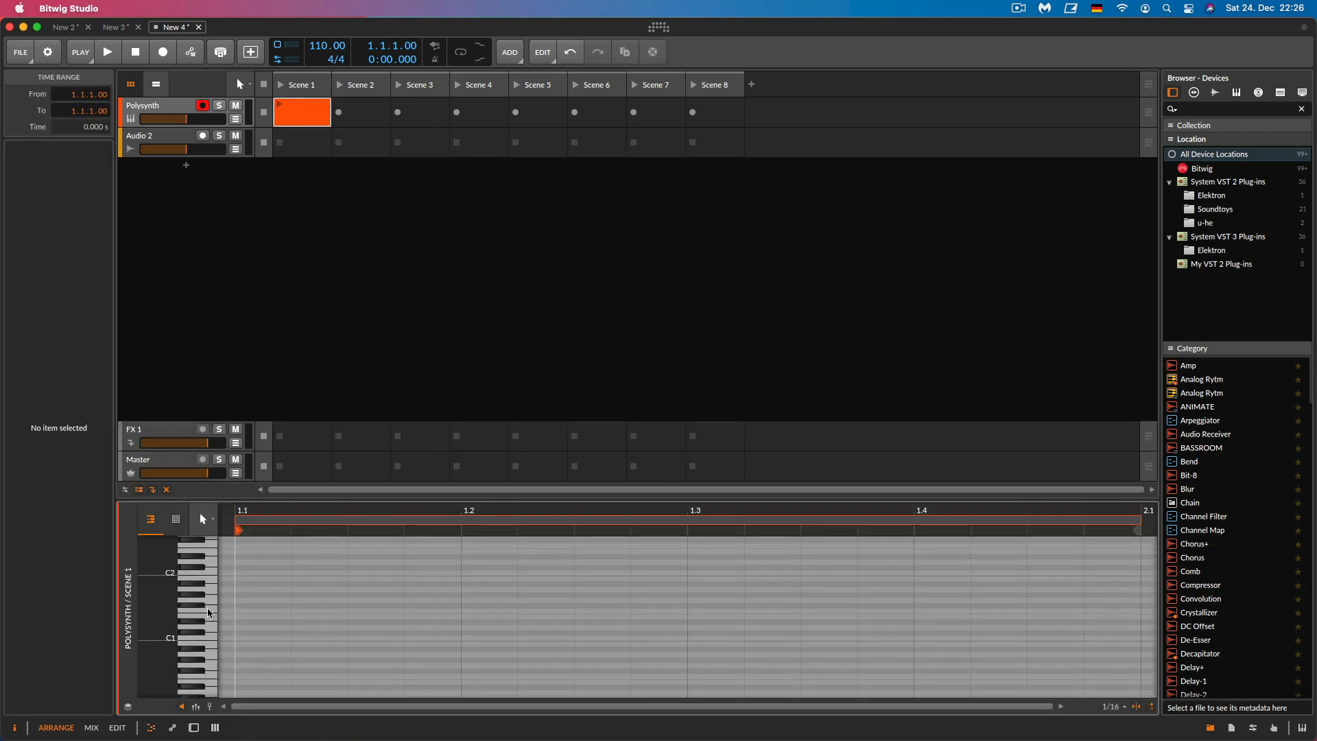
double_click(260, 574)
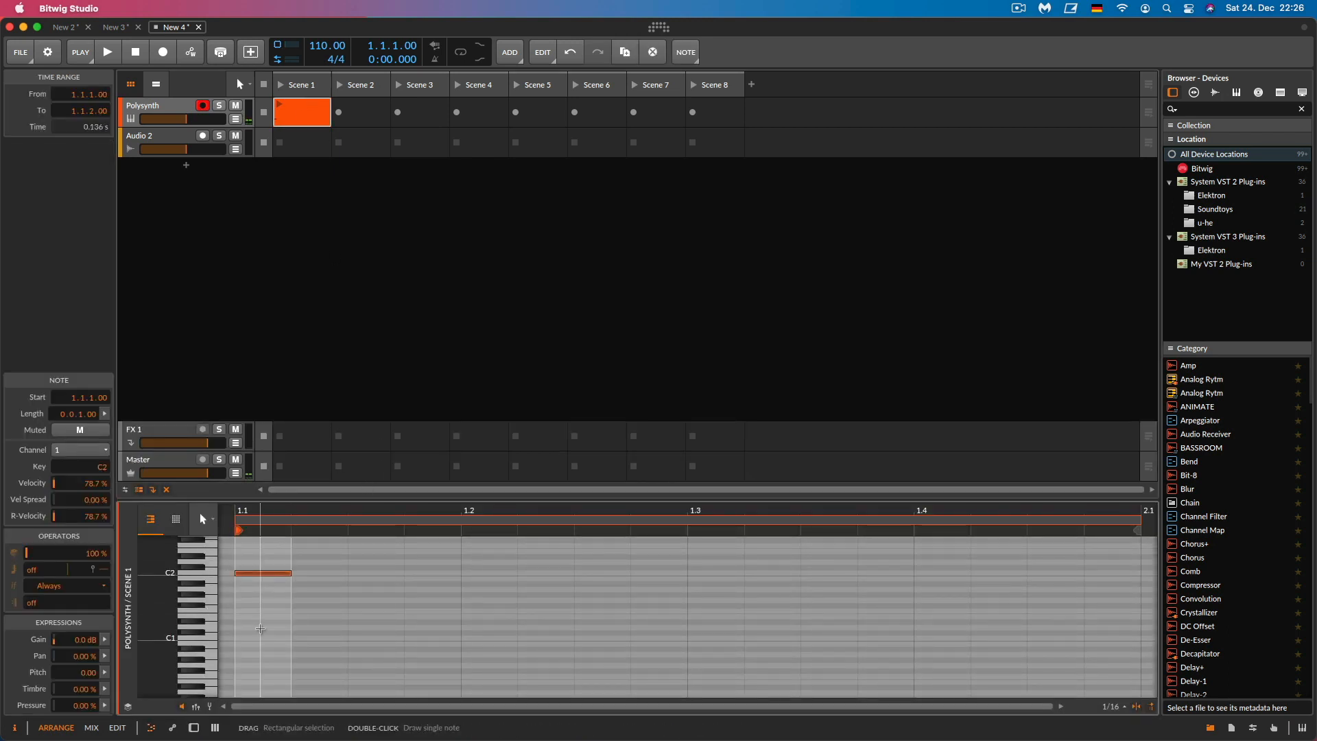
double_click(258, 601)
double_click(253, 648)
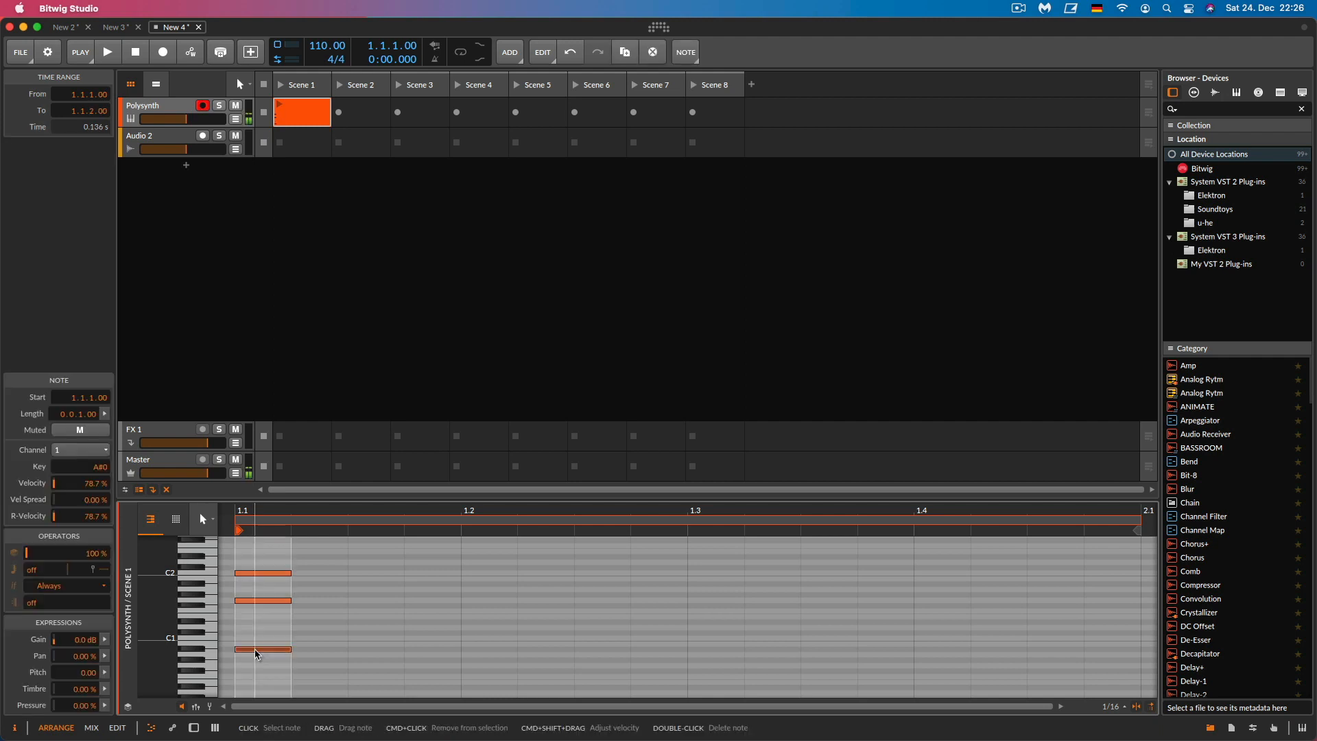
Start playback and delete all three notes from the Scene 1 clip
key("space")
left_click(320, 512)
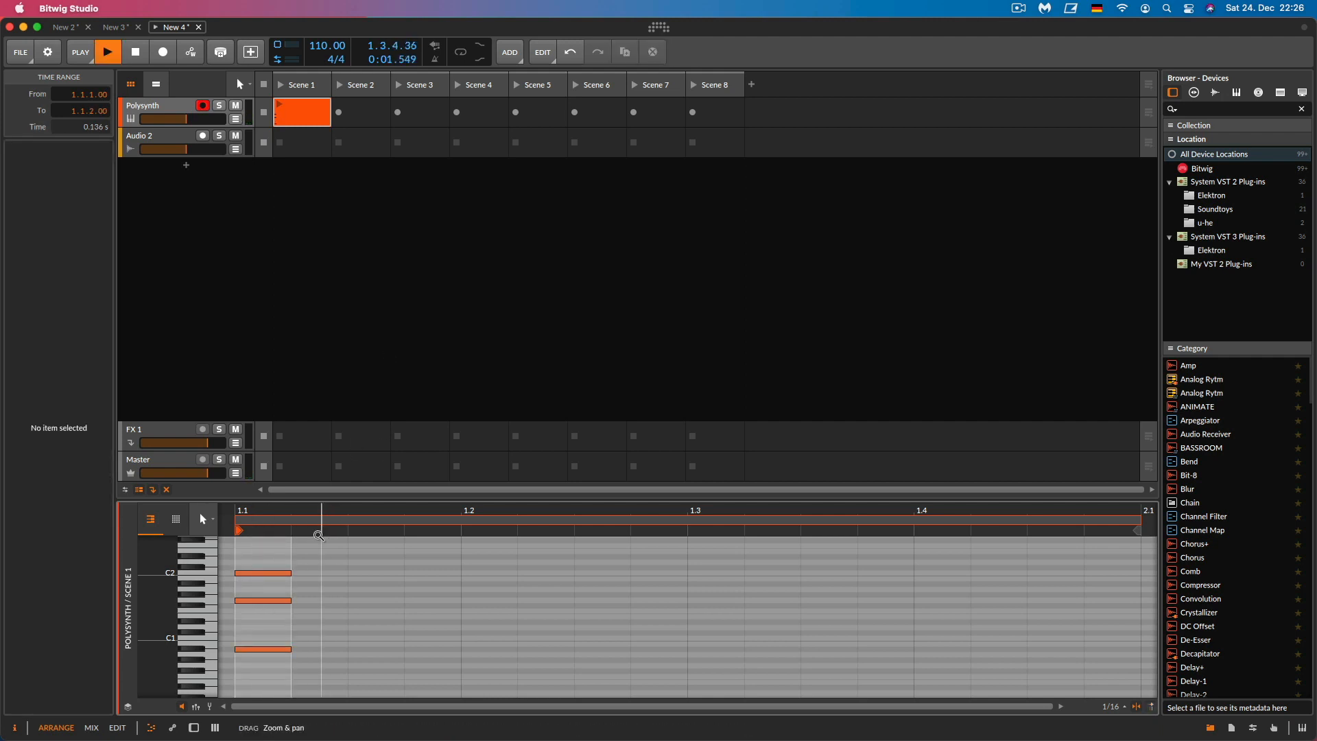
left_click_drag(298, 551, 225, 725)
key("Delete")
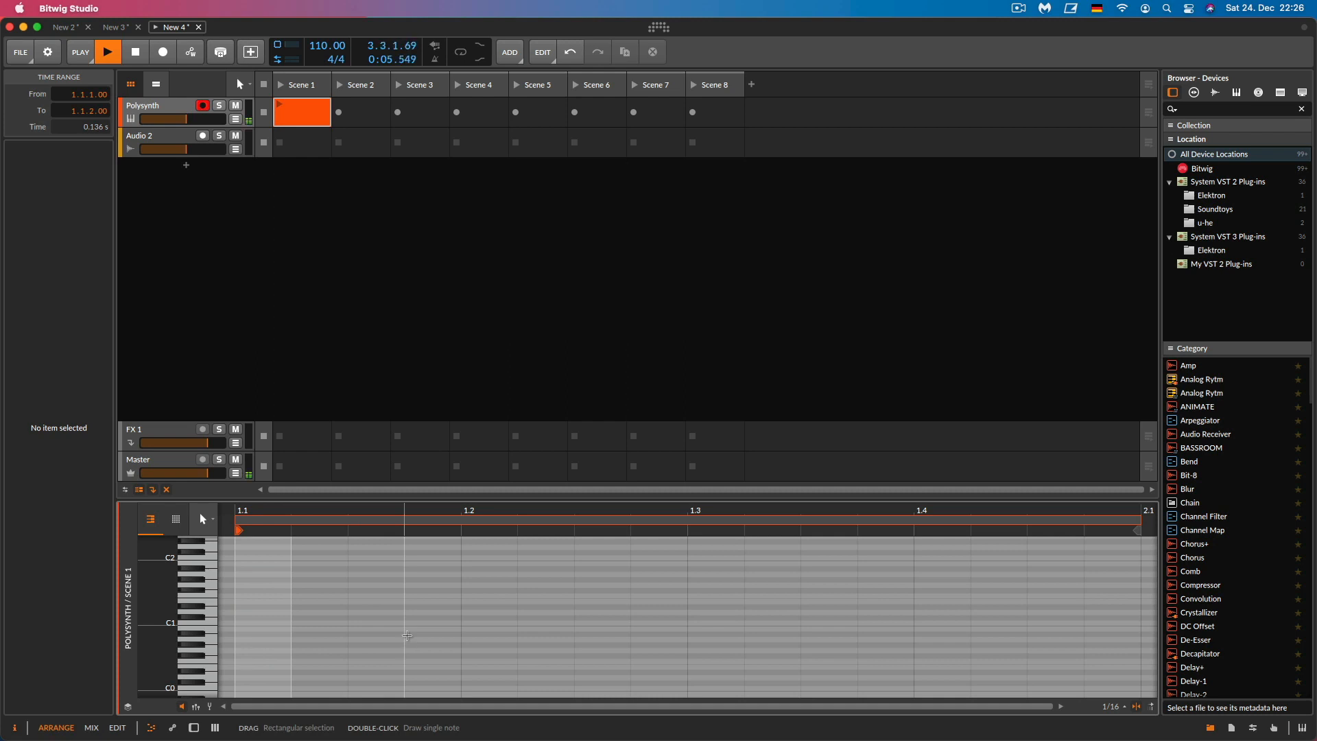
Launch the Polysynth clip in Scene 1 and enable Overdub for the clip launcher
left_click(279, 107)
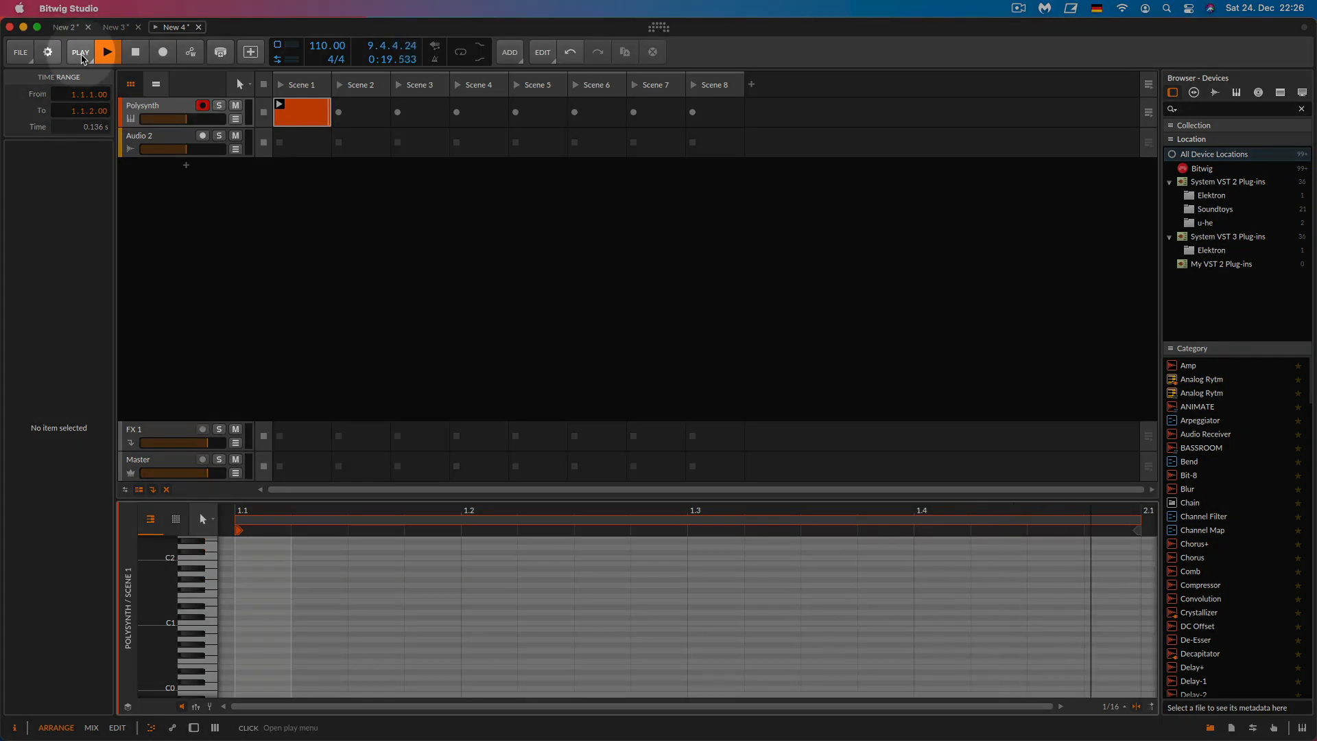
left_click(85, 61)
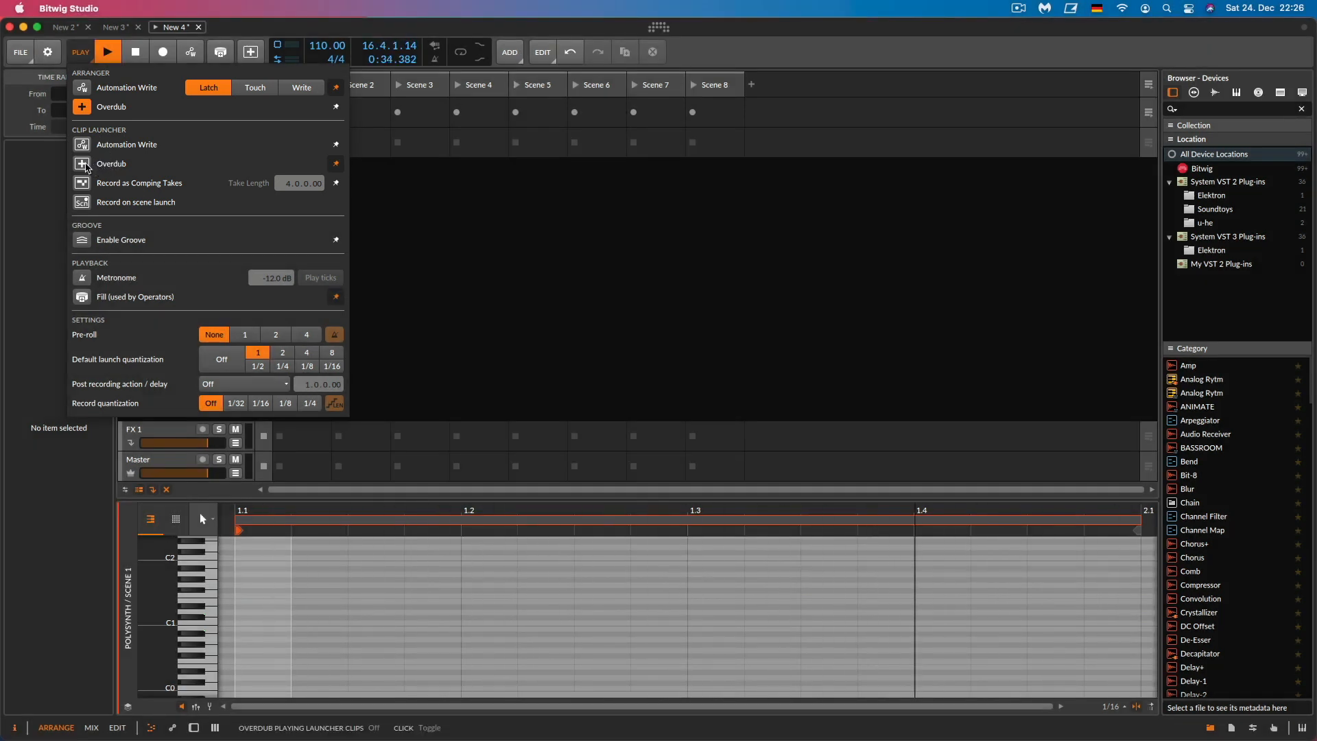
left_click(87, 166)
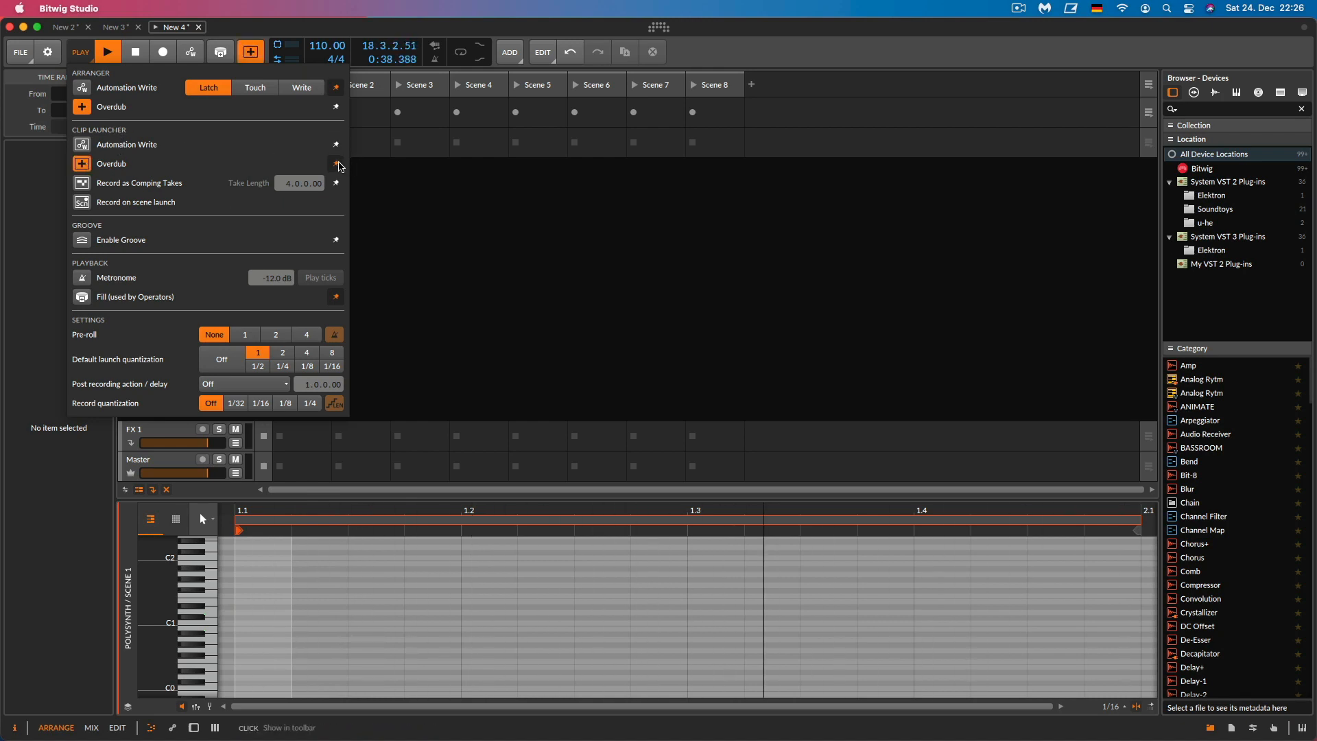
Keep the clip launcher's Overdub pinned to the toolbar and turn off the arranger's Overdub
left_click(336, 163)
left_click(336, 163)
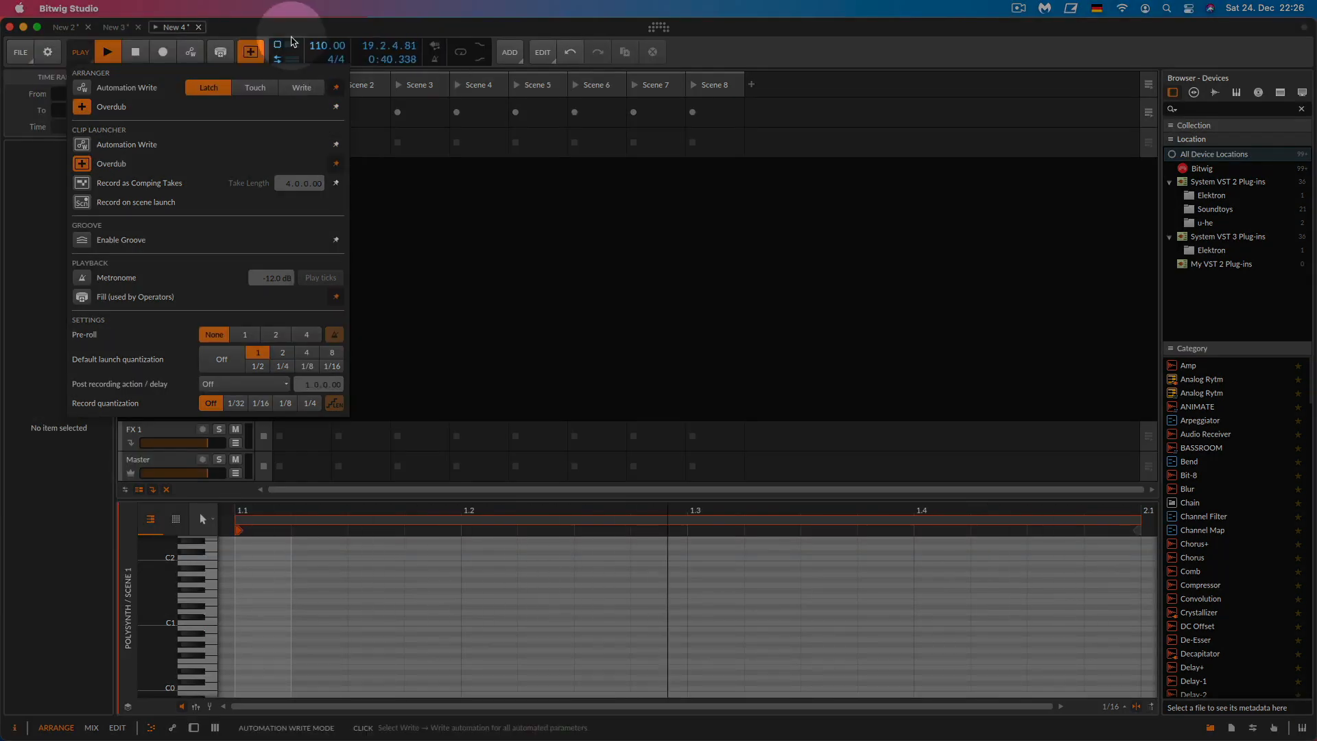
left_click(91, 109)
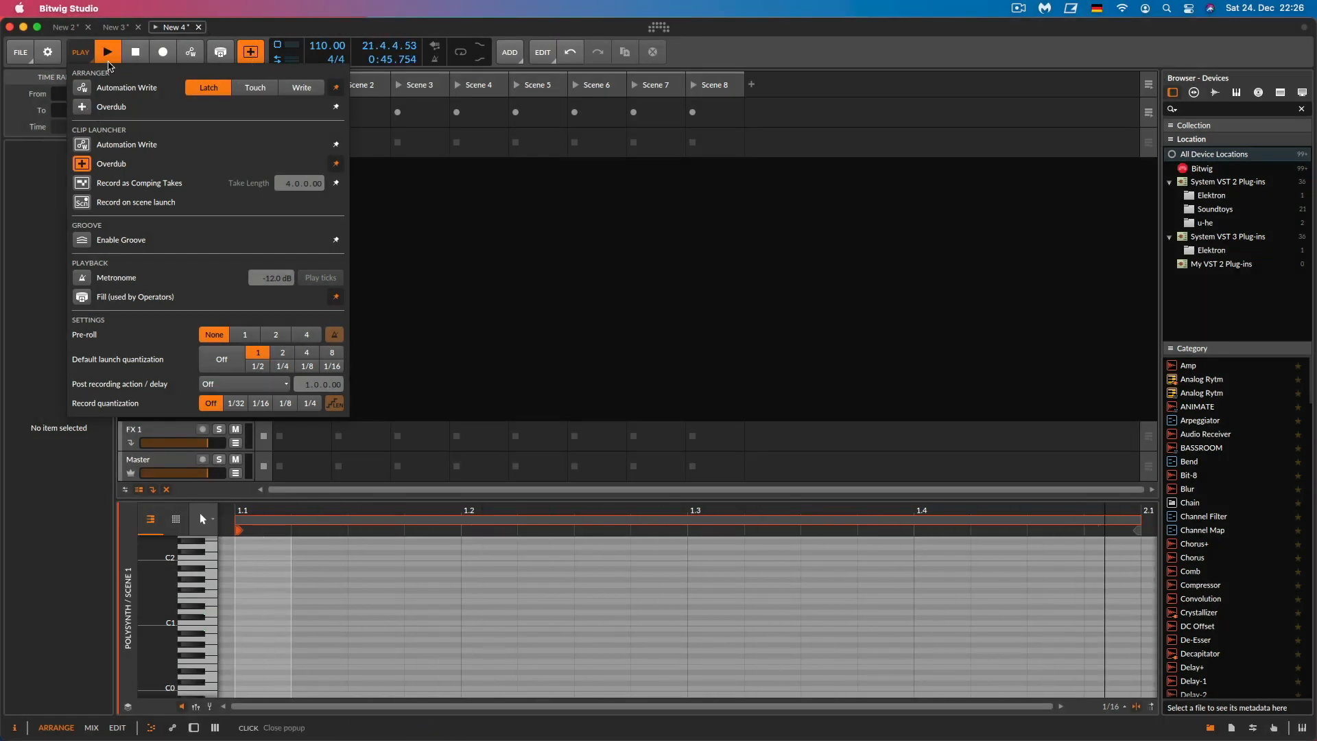
left_click(83, 55)
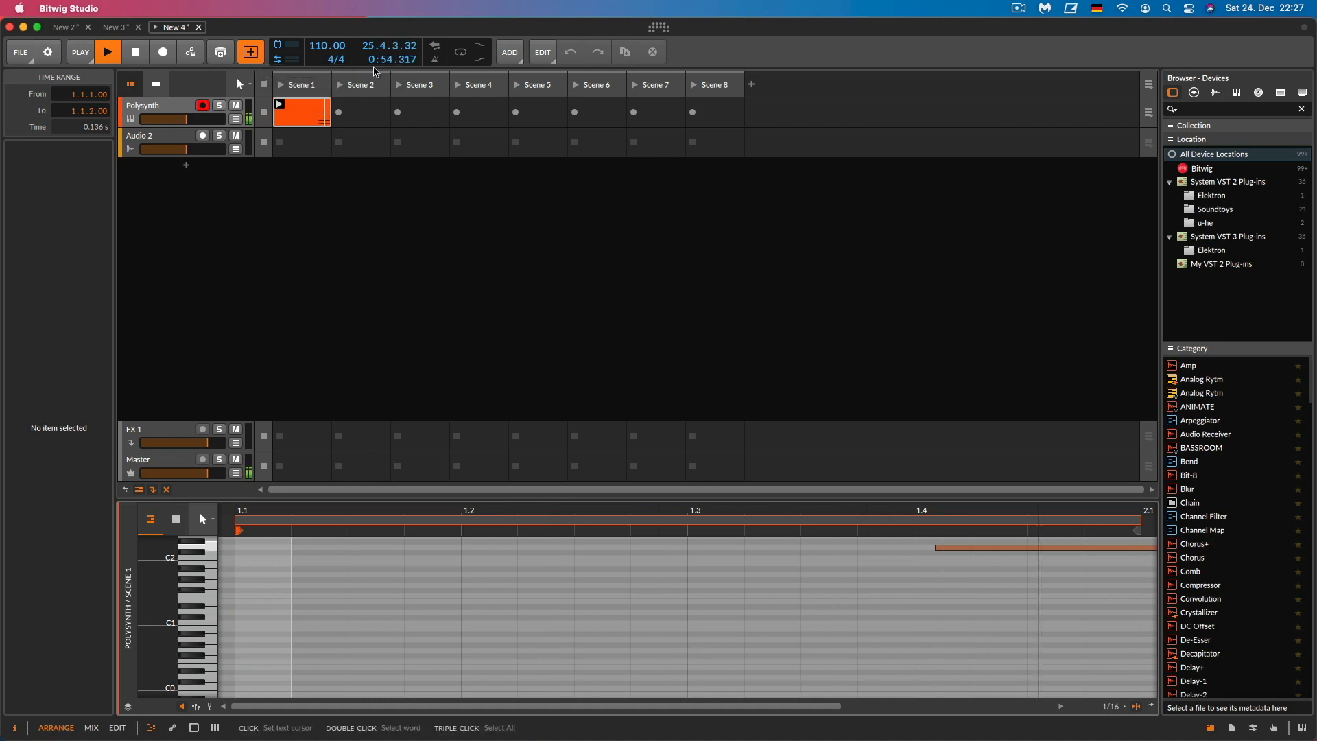
Stop playback and delete all recorded notes from the Polysynth Scene 1 clip
key("space")
left_click(704, 573)
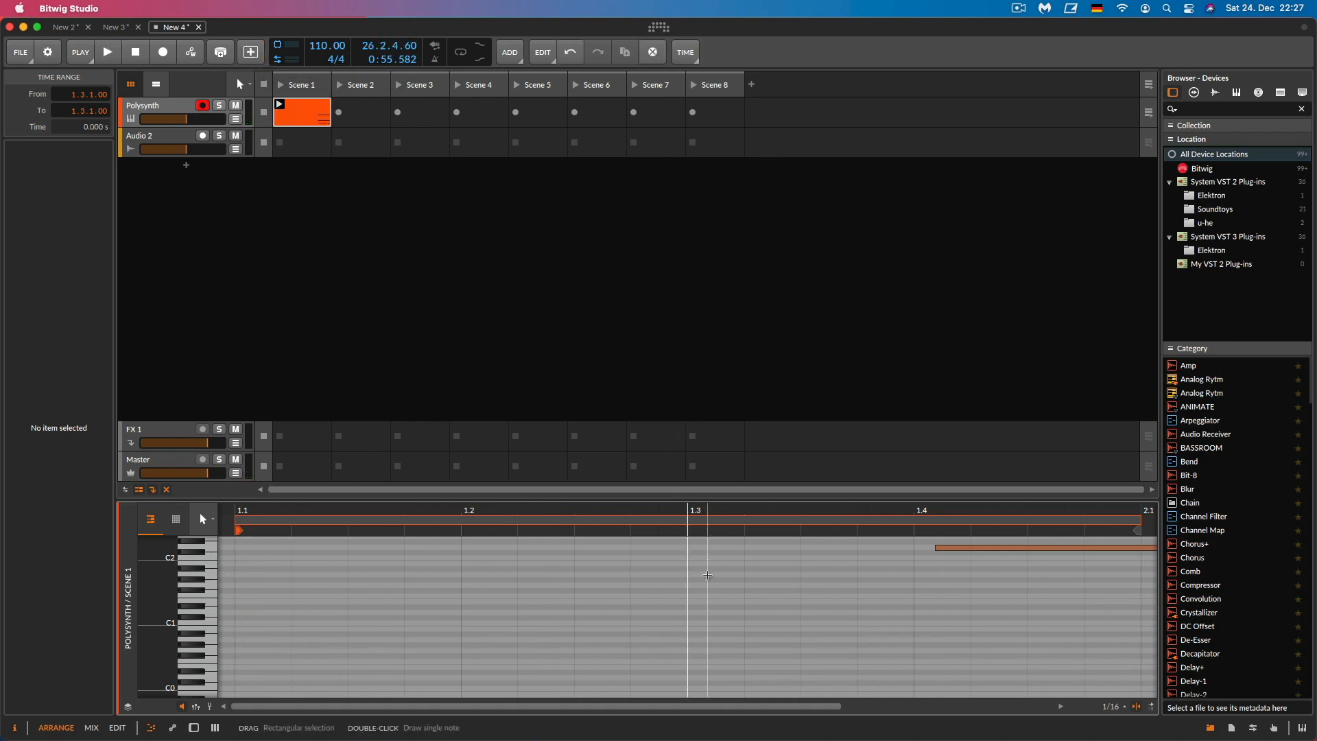
key("super+a")
key("Delete")
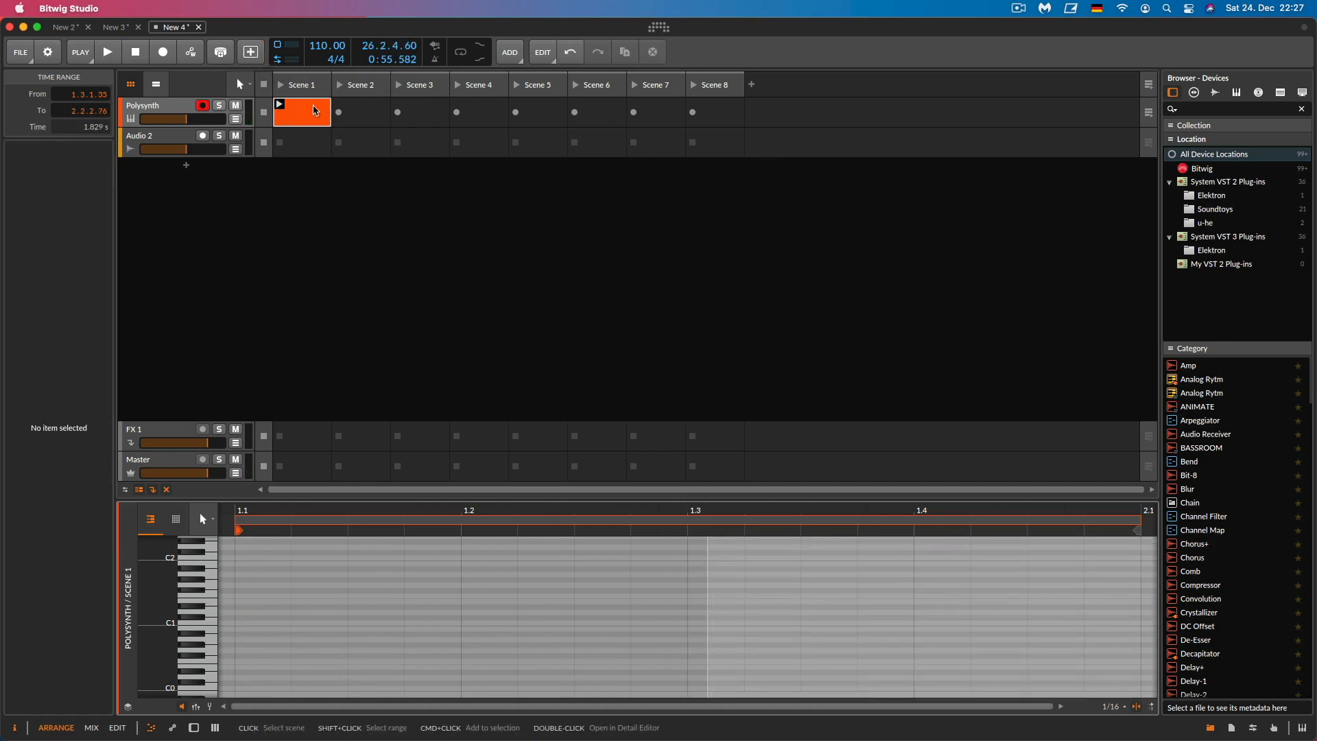
Record a three-note chord just after beat 1.2 into the looping Polysynth clip, with the metronome and launcher Overdub enabled
left_click(279, 105)
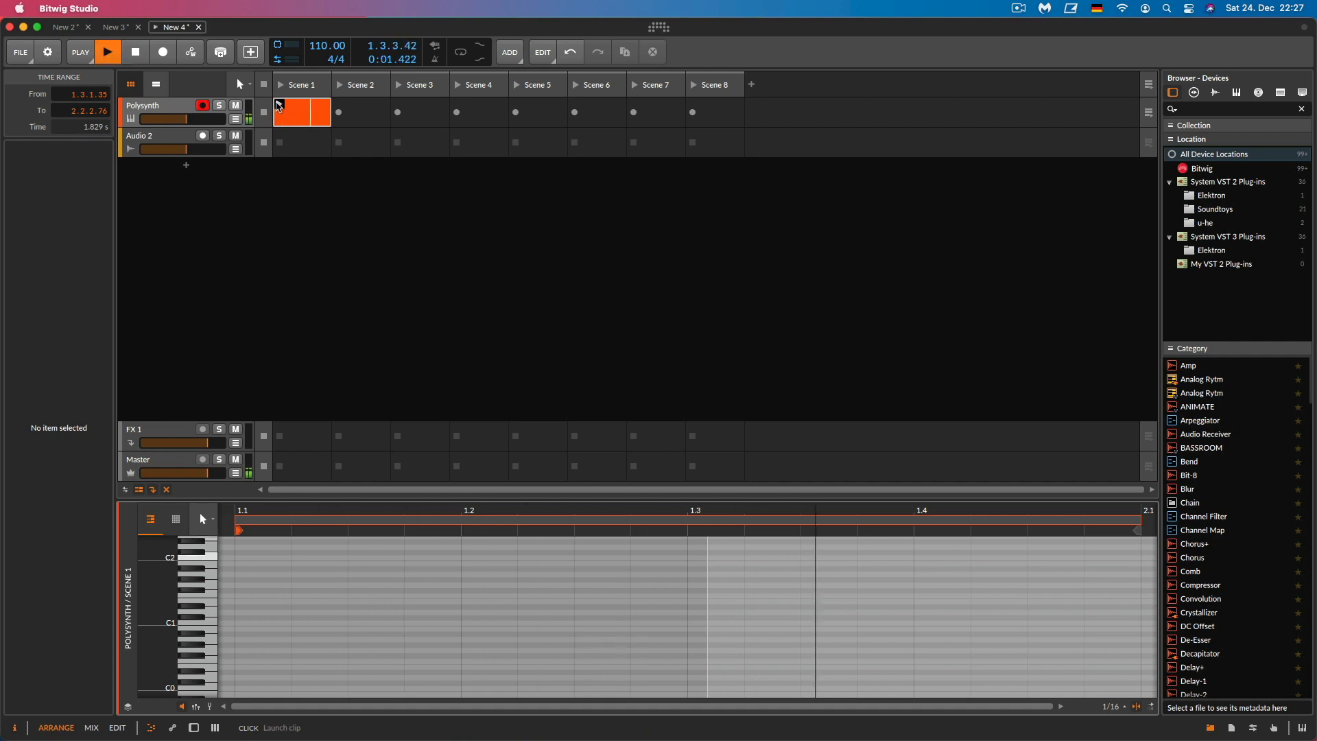
left_click(438, 61)
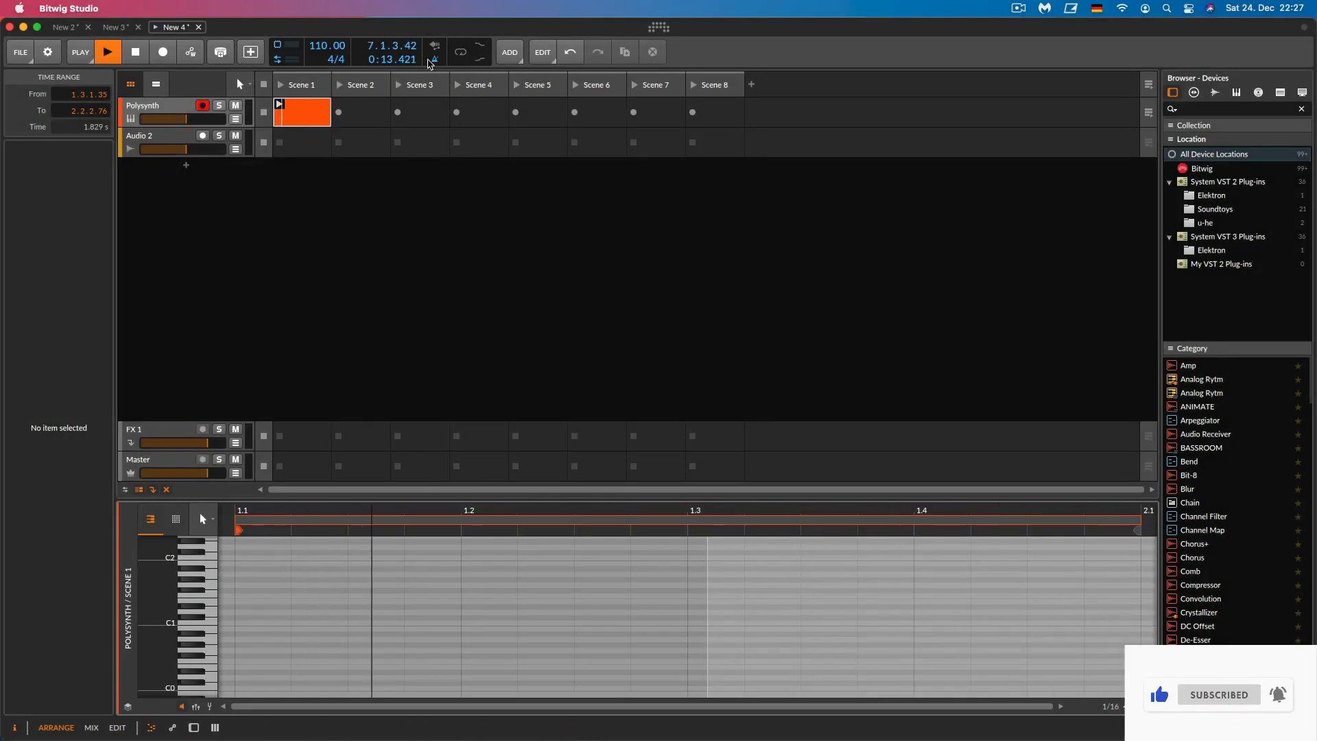
left_click(251, 53)
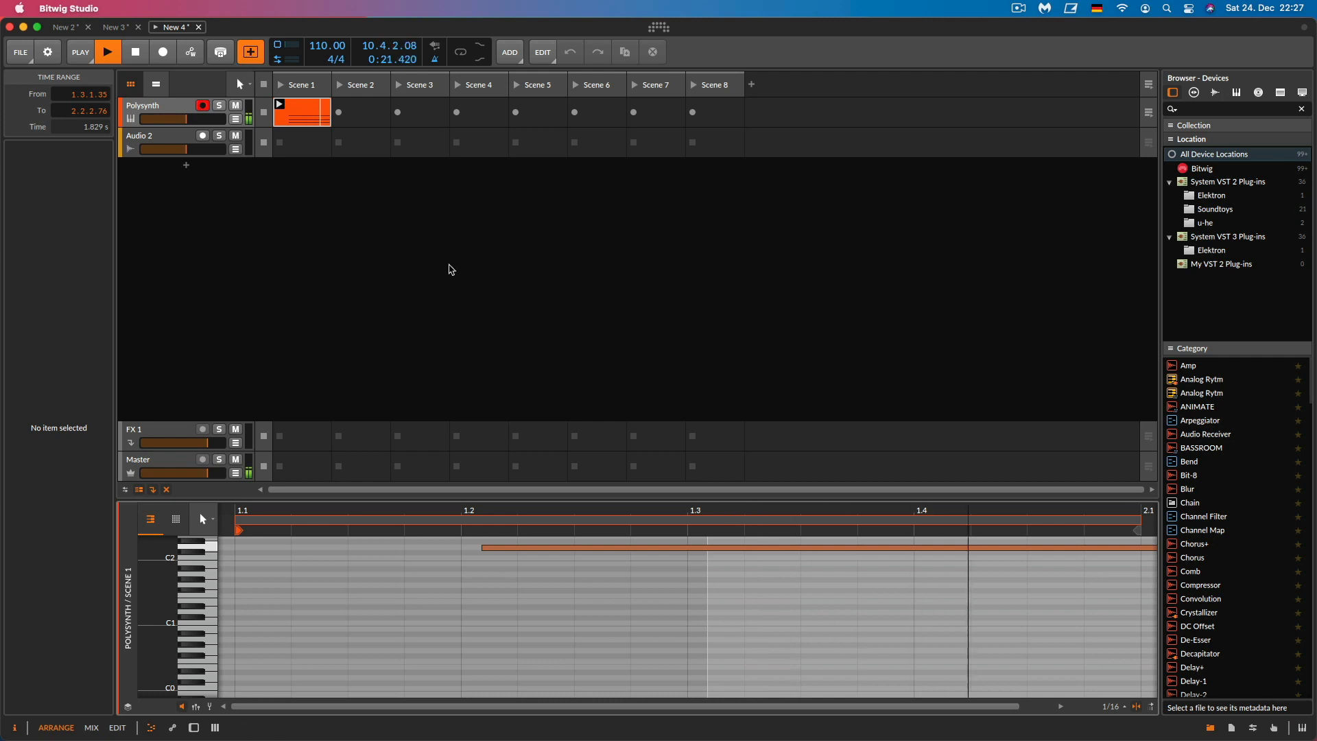
key("space")
Quantize the three recorded chord notes in the Polysynth clip and play the result back
scroll(578, 595, "up", 6)
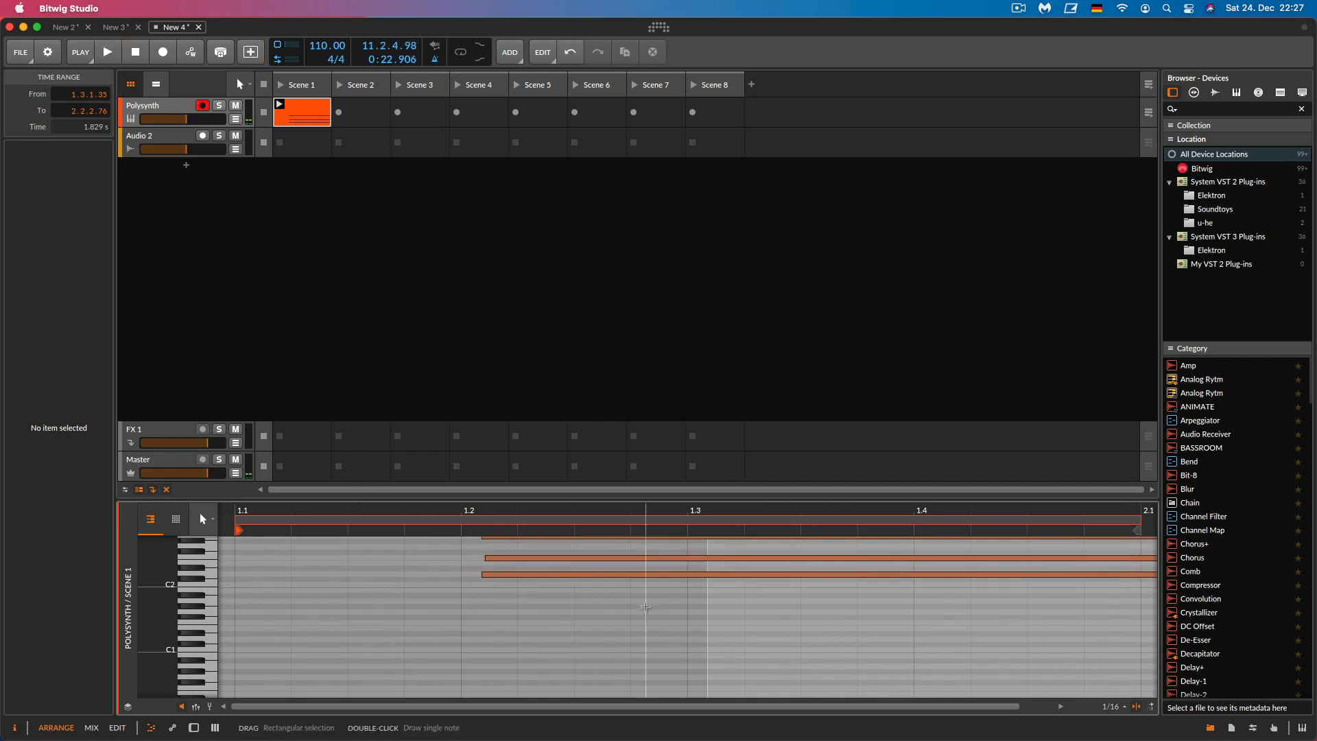
left_click_drag(632, 569, 546, 673)
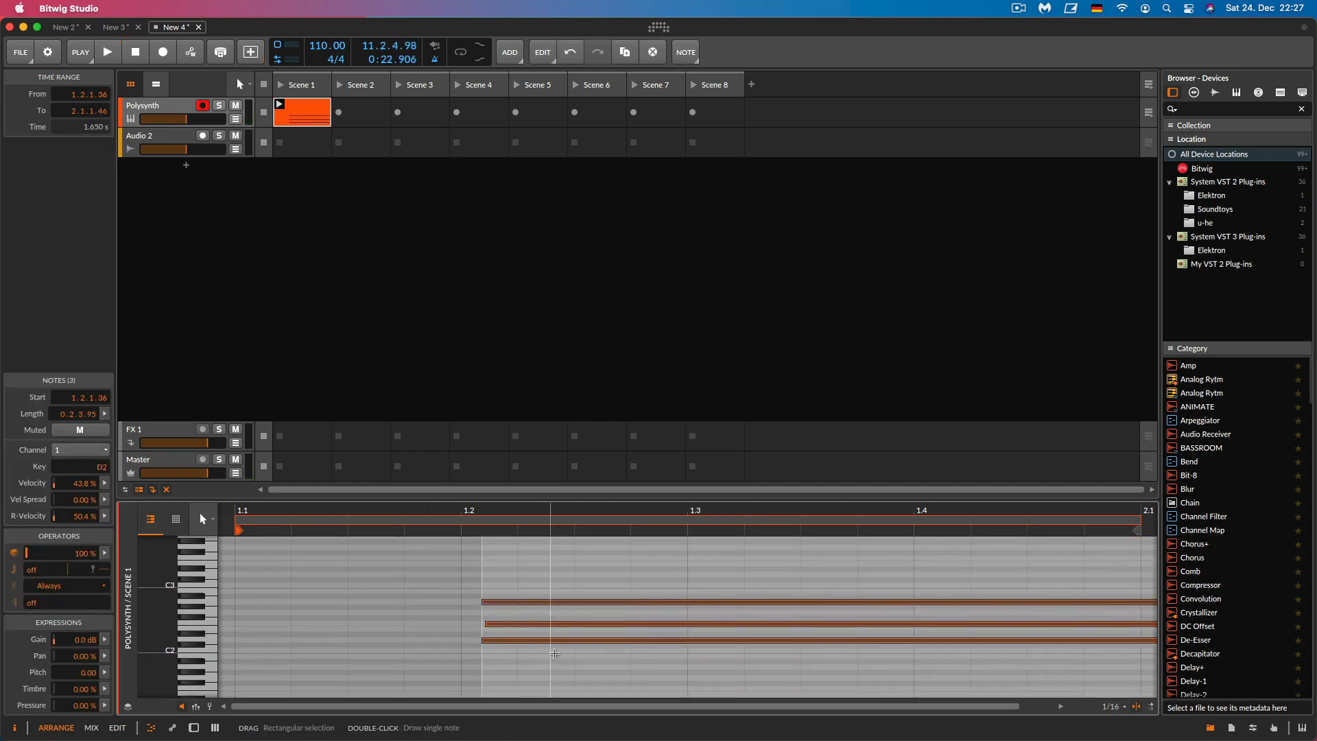
right_click(550, 642)
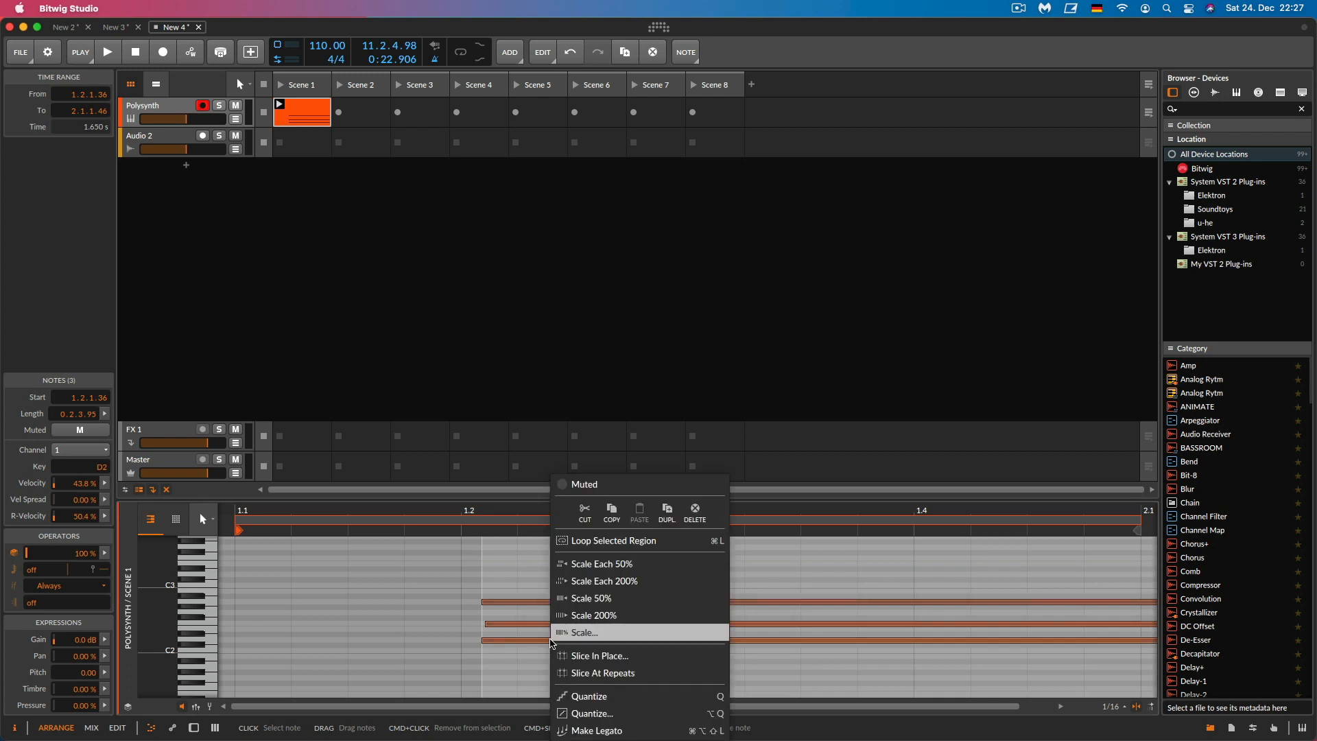
left_click(592, 695)
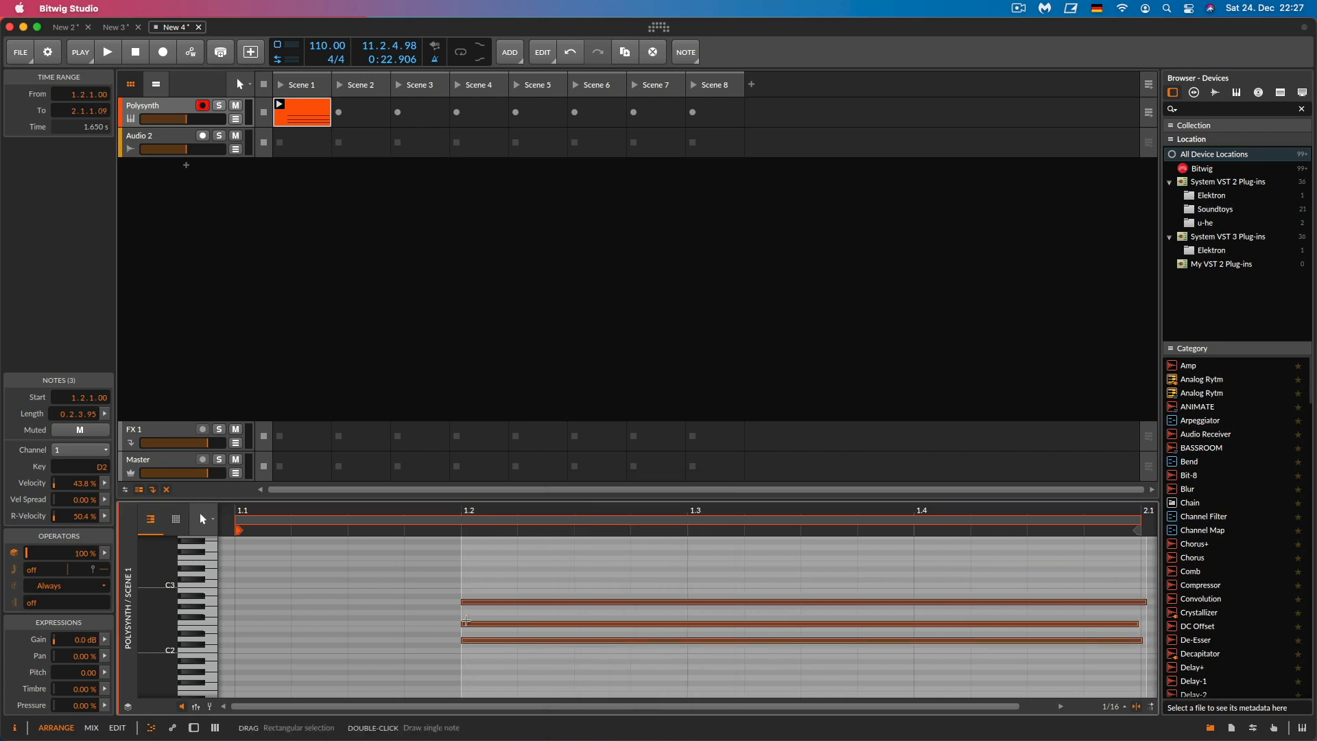
key("space")
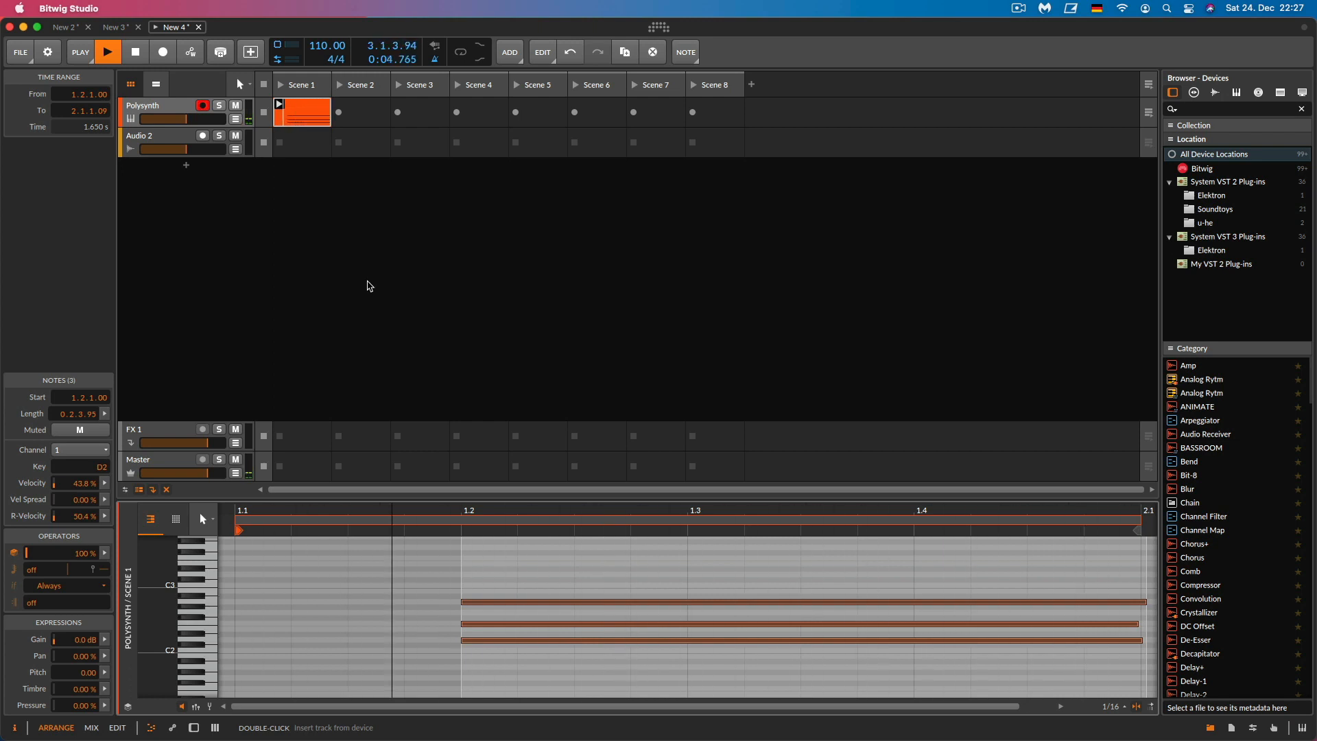
key("space")
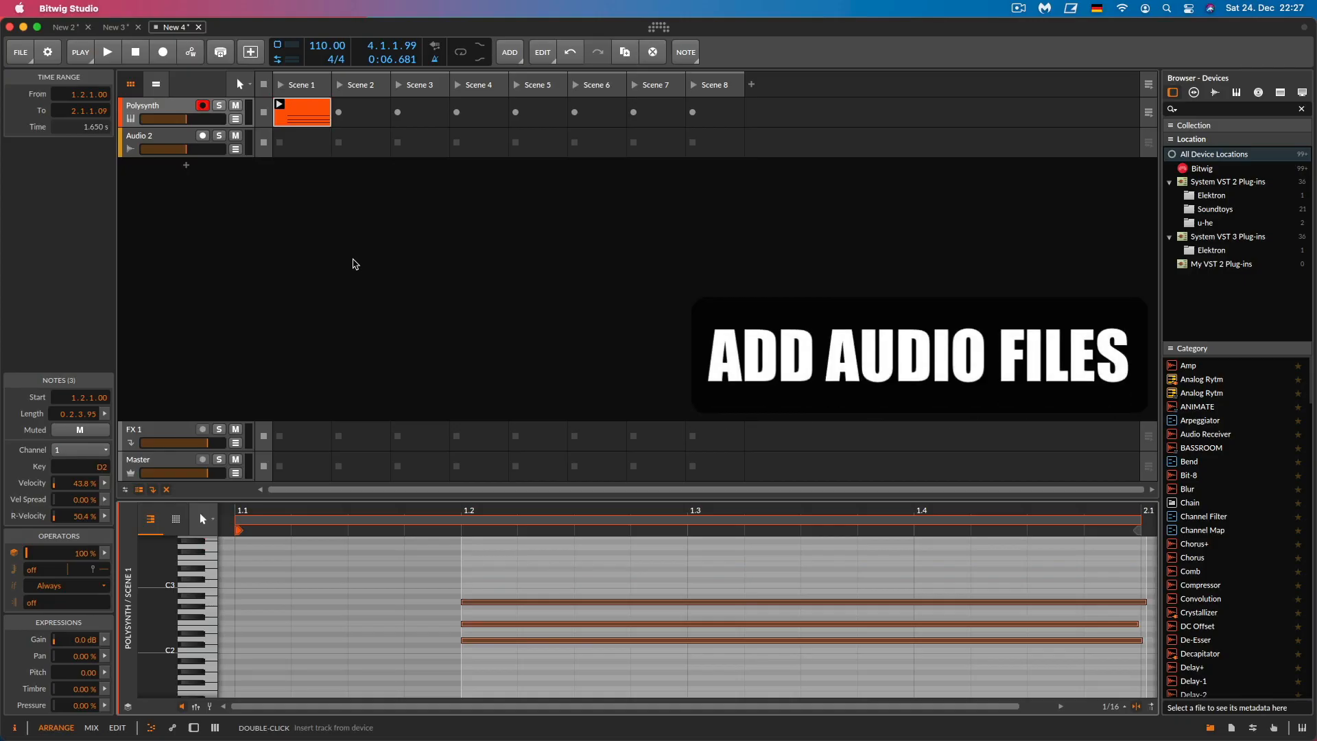
Open the sample browser for the Audio 2 track's empty Scene 1 slot and search for "percussion loop"
left_click(173, 140)
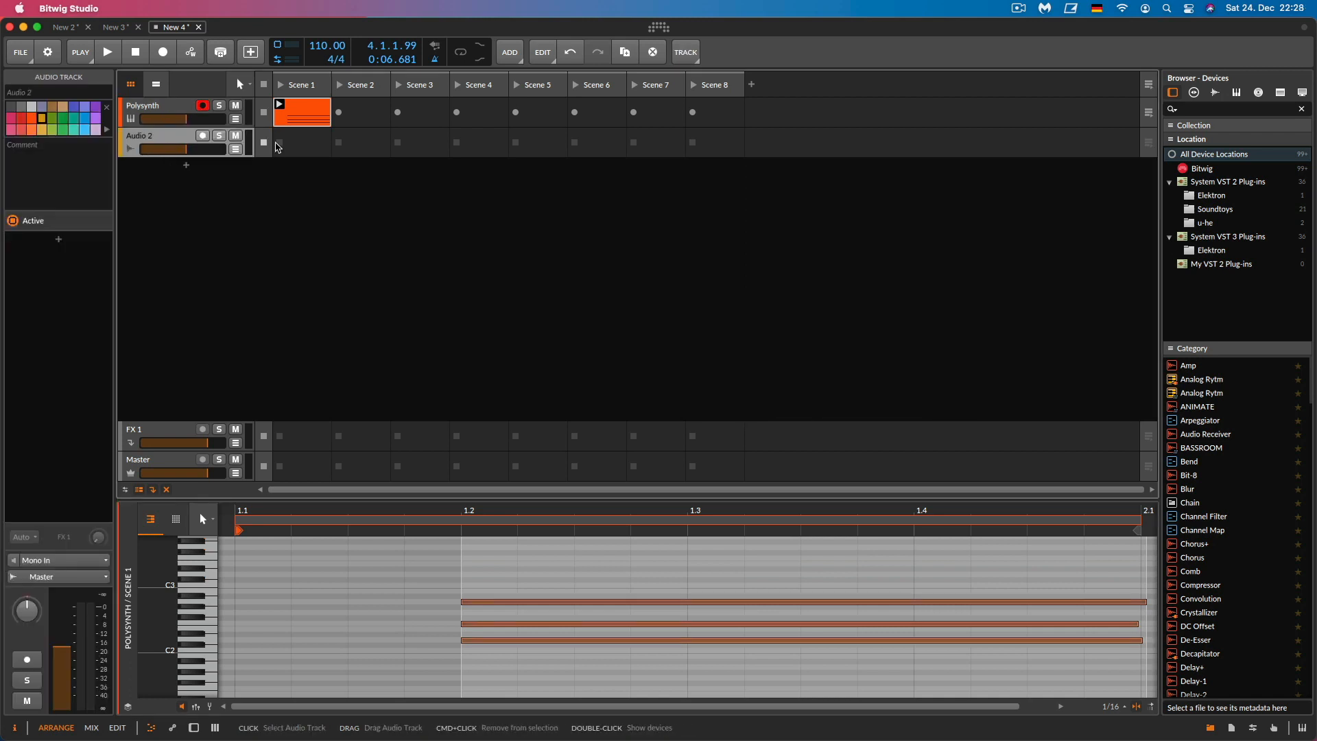
left_click(324, 145)
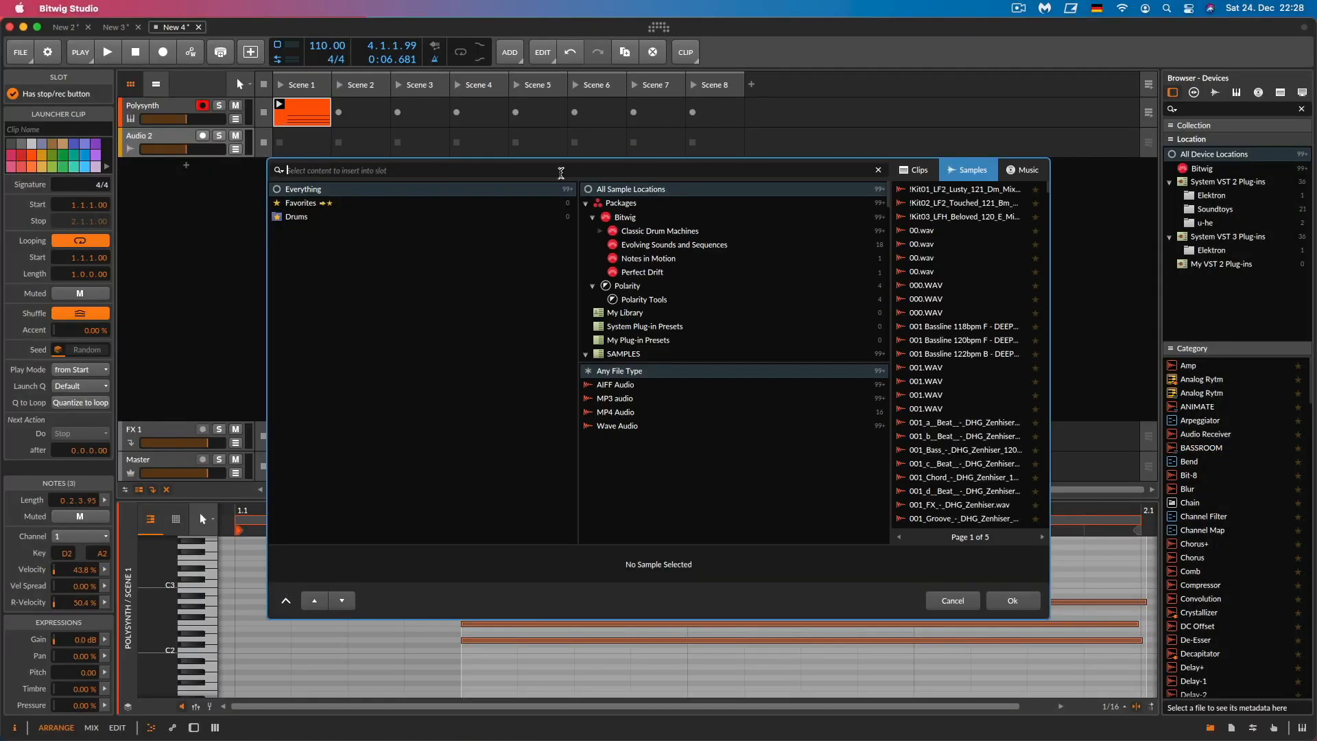
type("percusii")
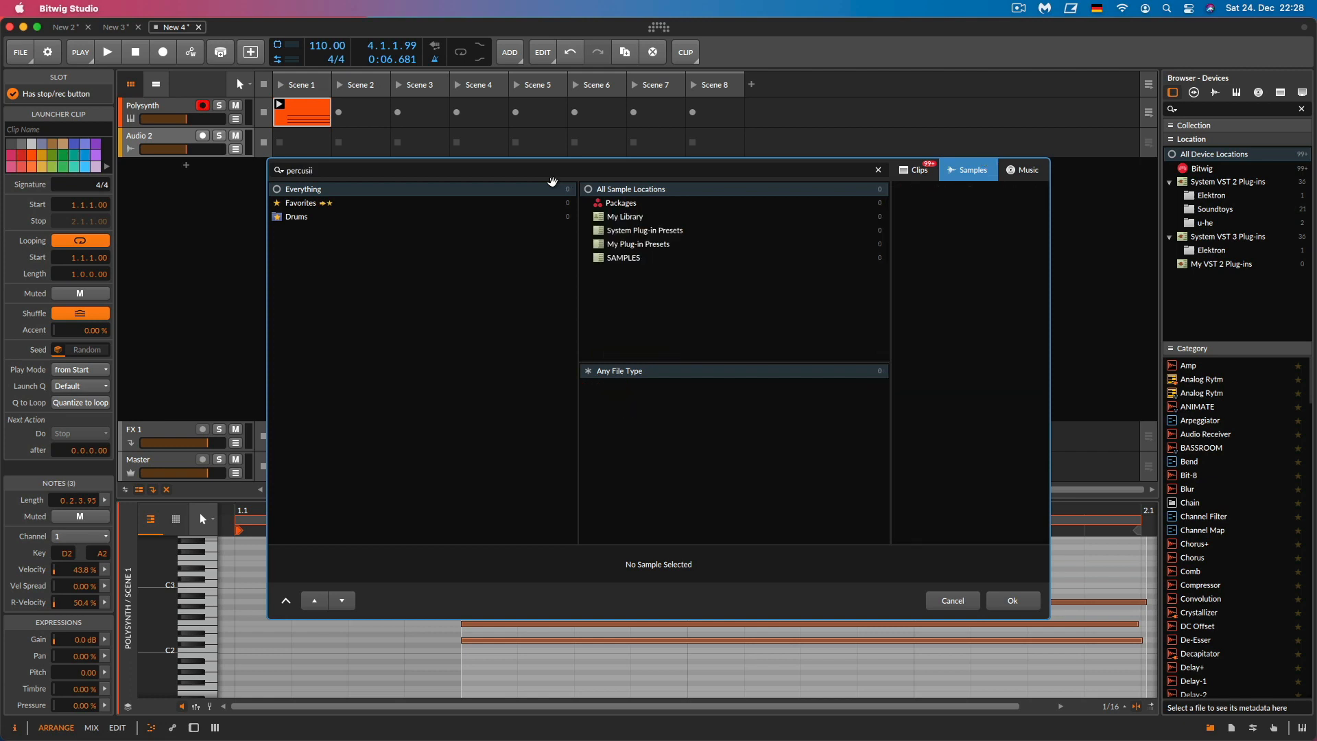
key("BackSpace")
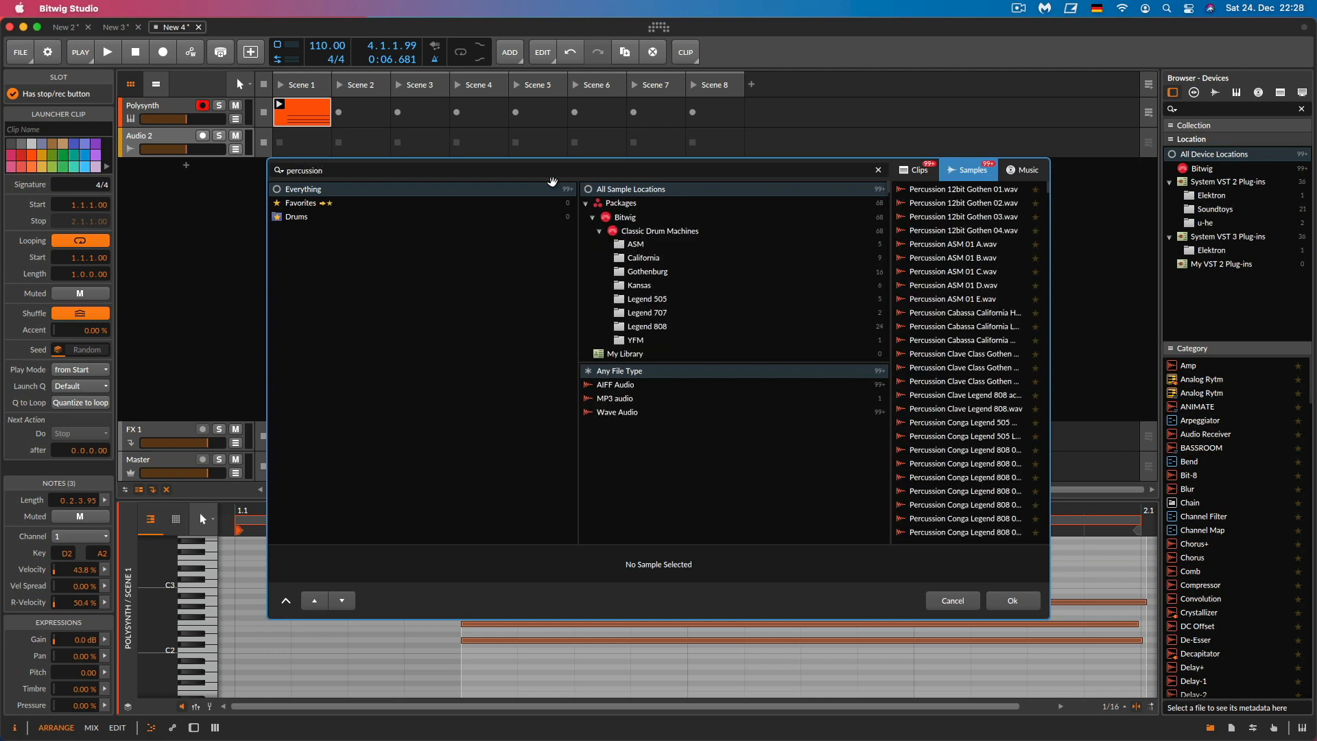
type("sion loop")
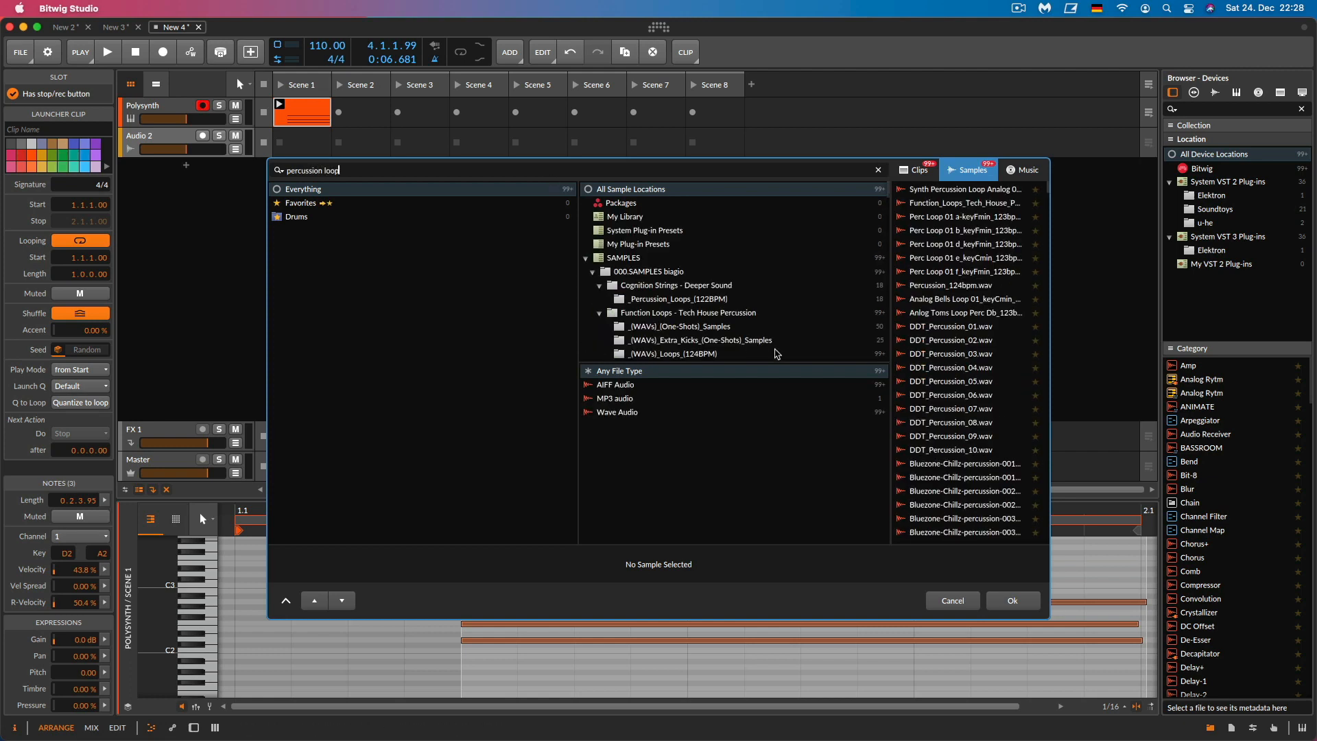
Audition percussion loops and insert TFL_124_Percussion_5.wav into the Audio 2 track's Scene 1 slot
scroll(988, 401, "down", 20)
left_click(955, 498)
scroll(955, 498, "down", 4)
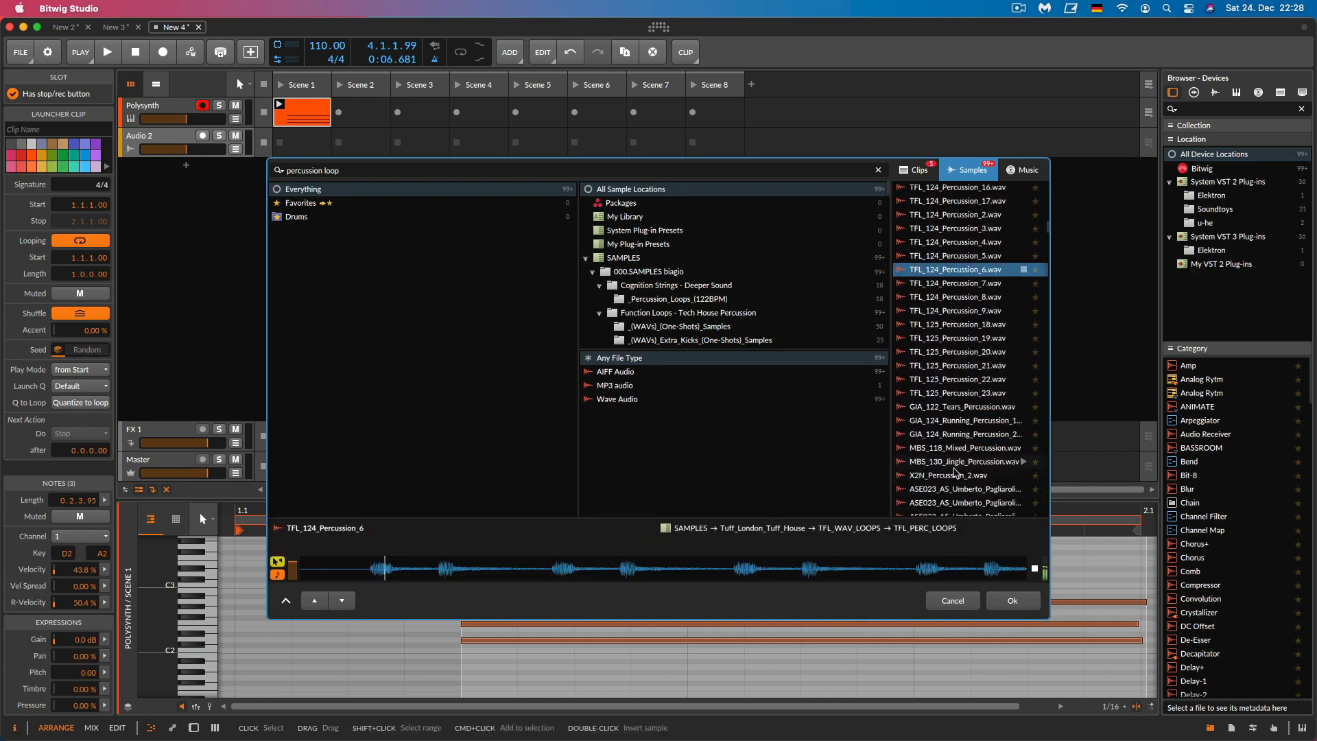
scroll(968, 323, "up", 1)
key("Up")
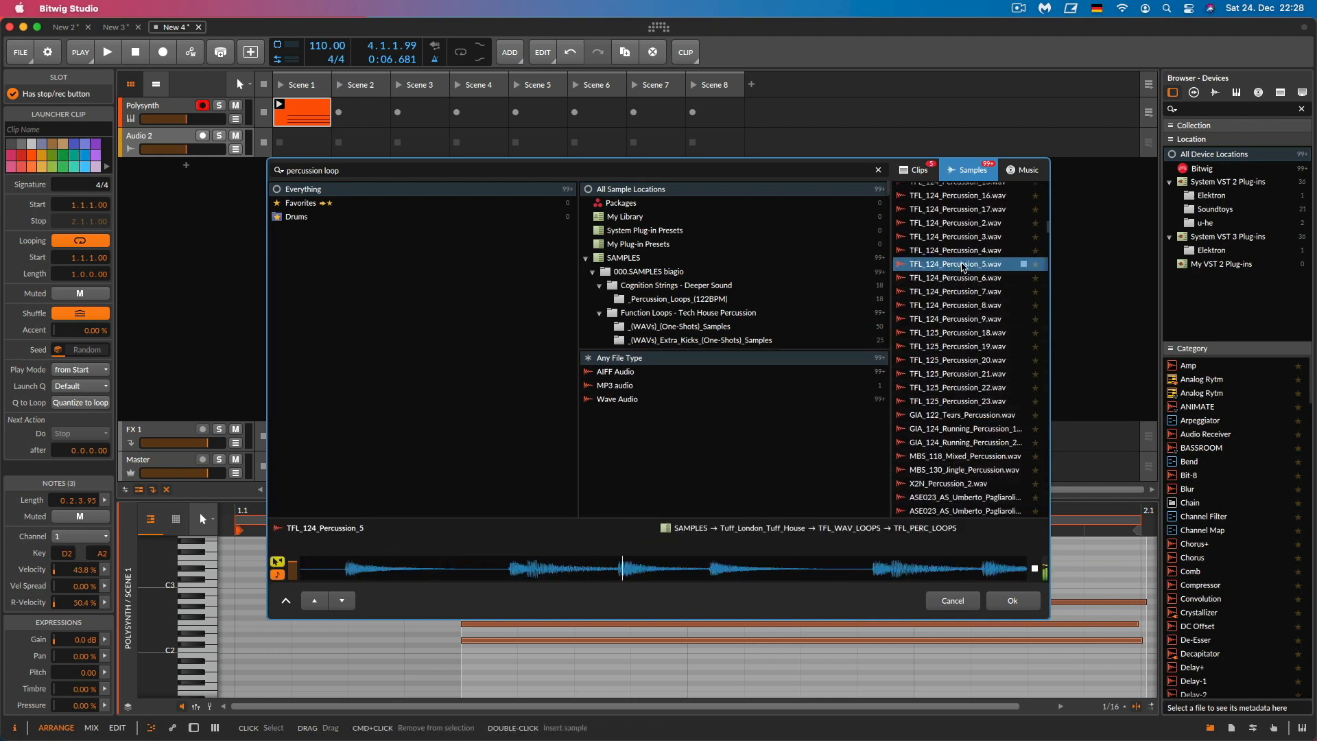
left_click(1012, 601)
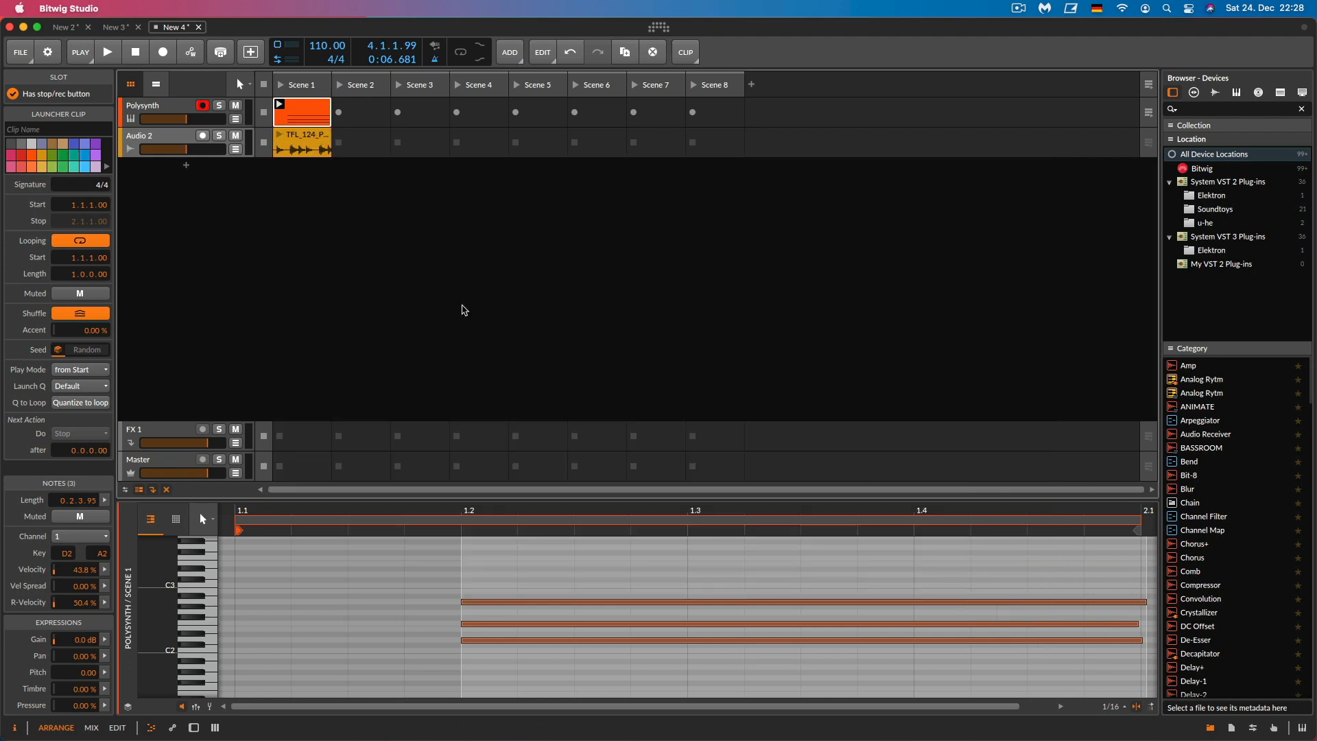
Set the project tempo to 120 BPM, playing the Scene 1 clips before and after the change
key("space")
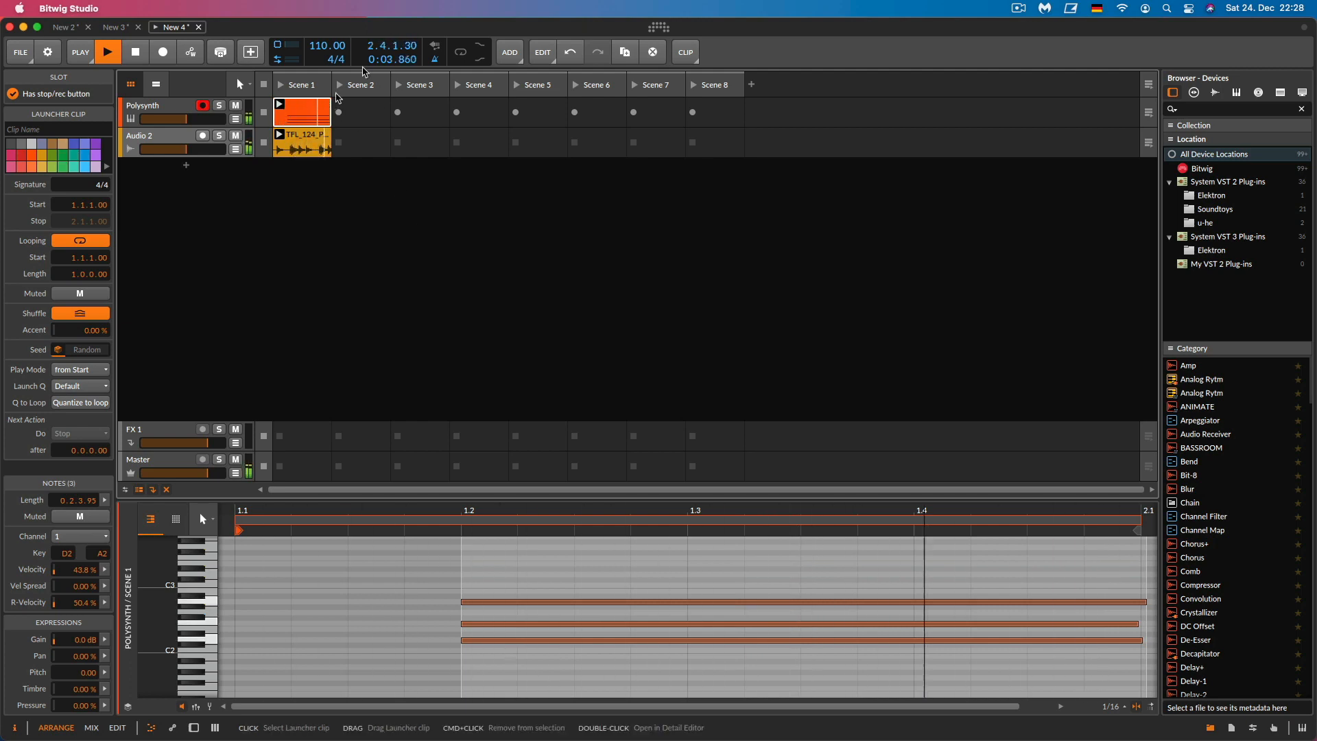
key("space")
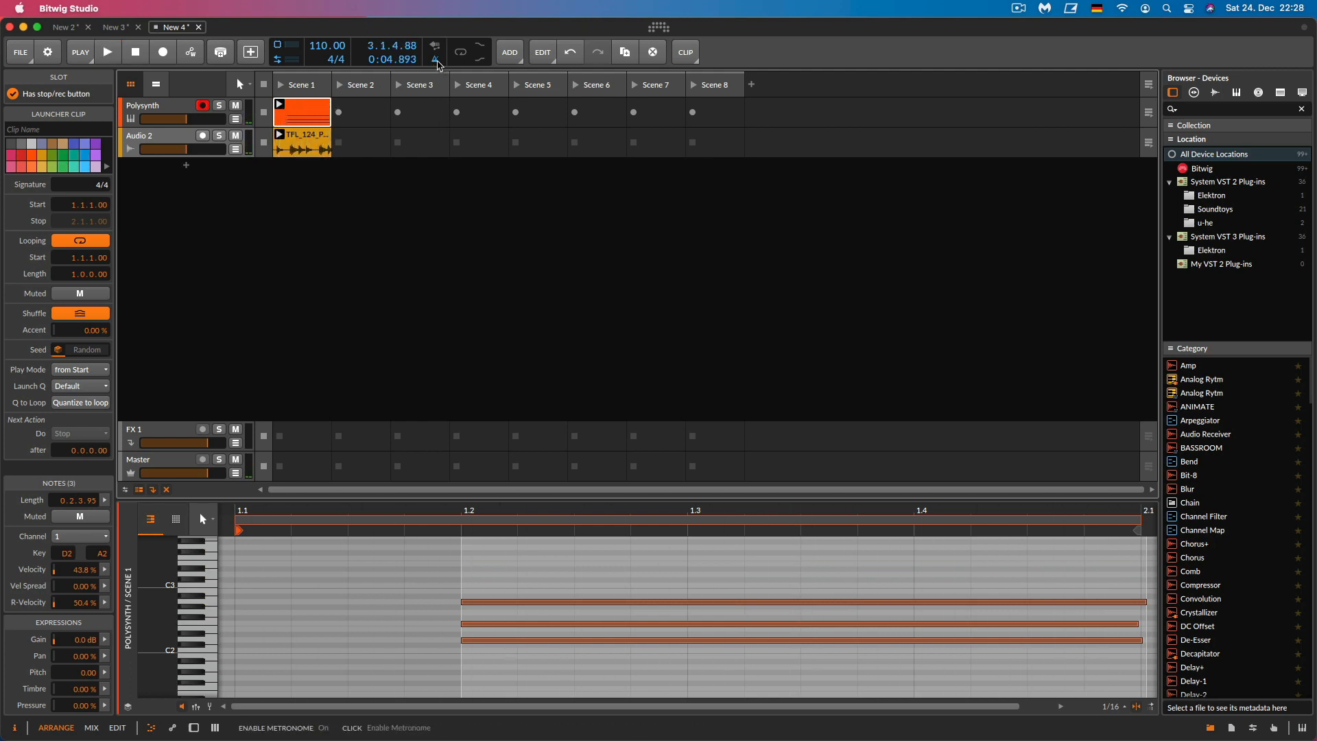
double_click(316, 46)
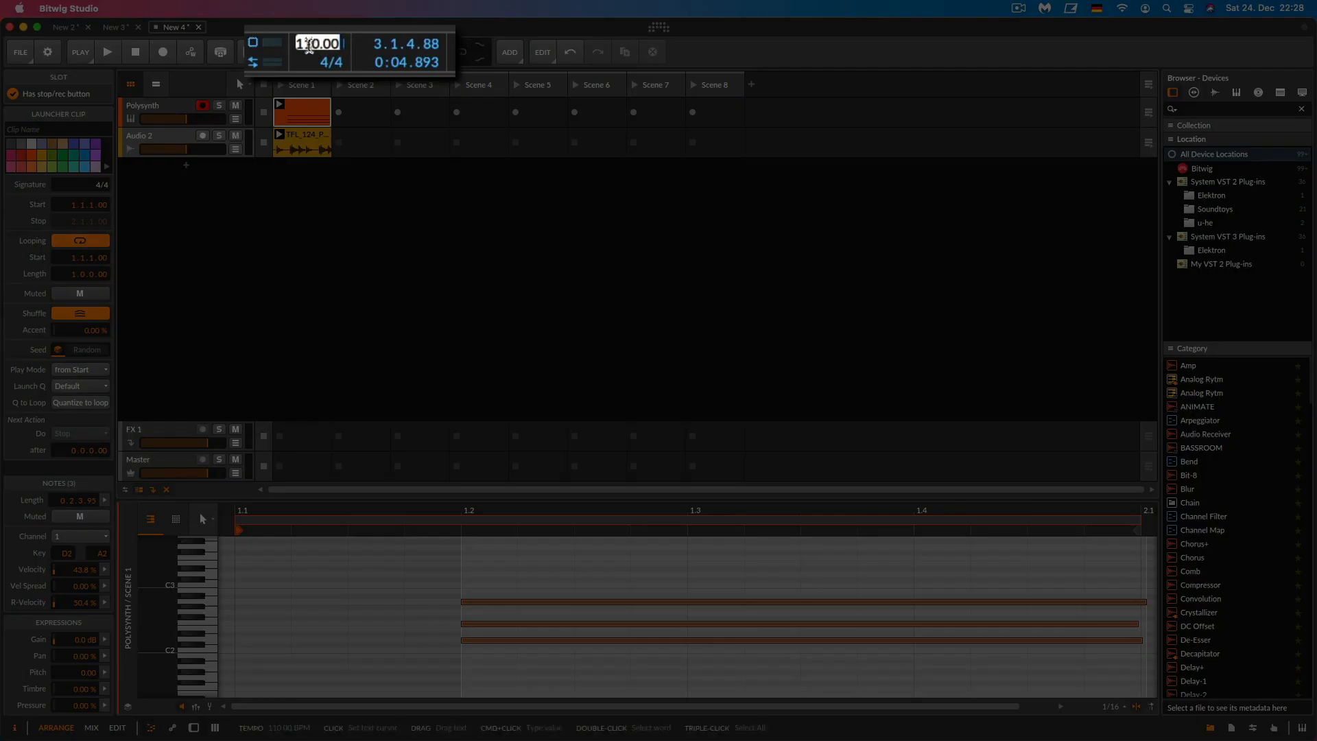
type("12")
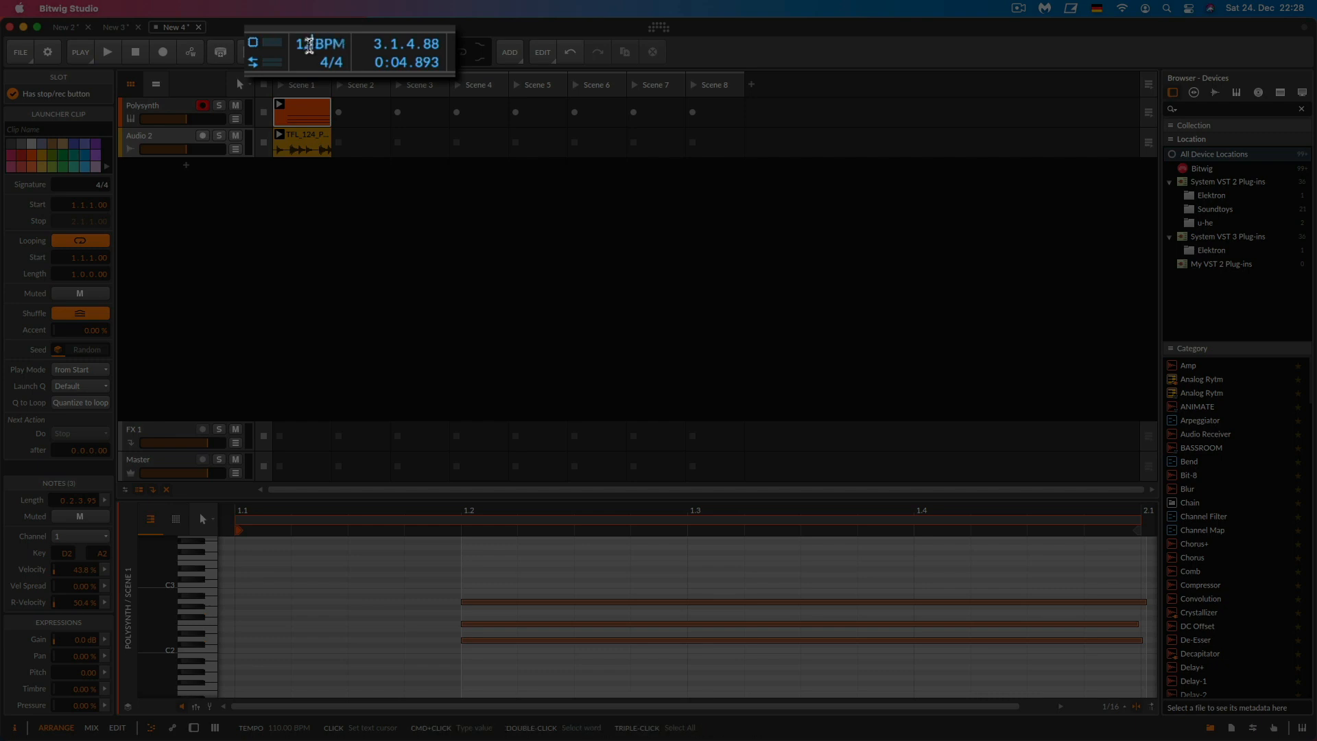
key("space")
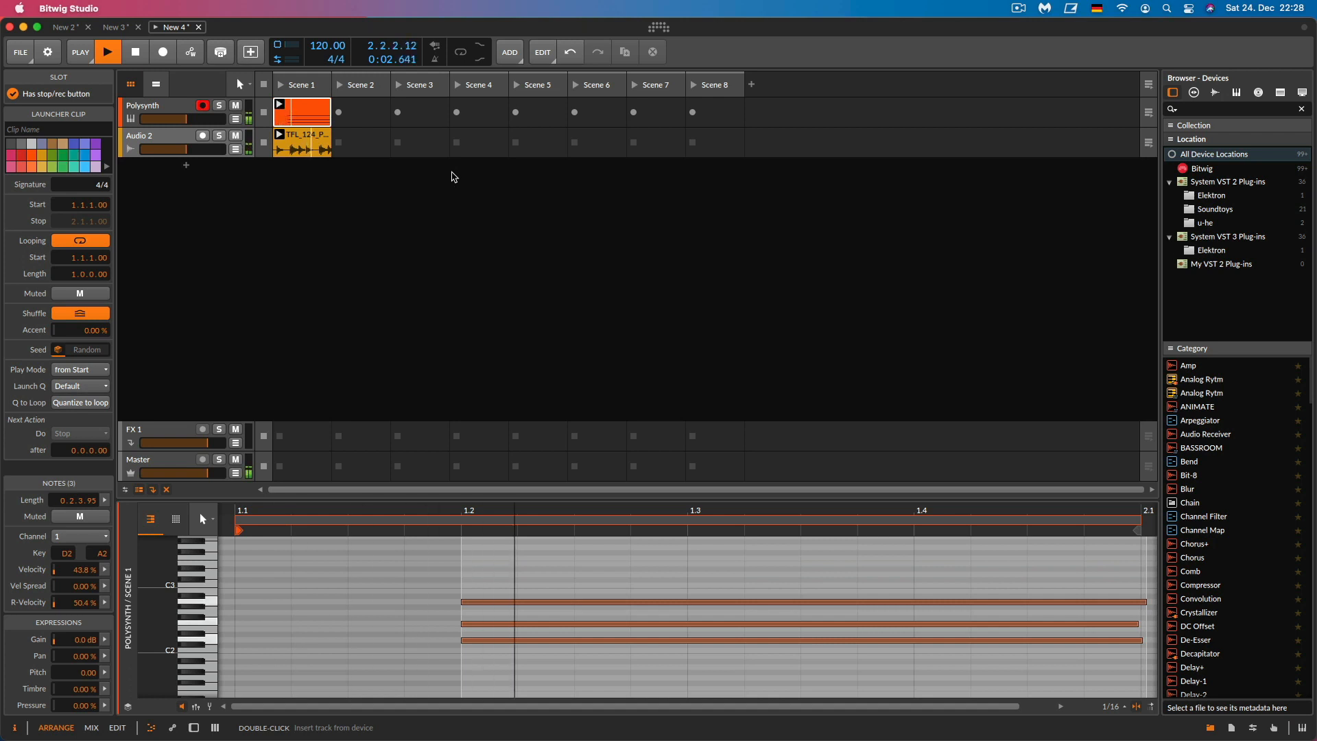
key("space")
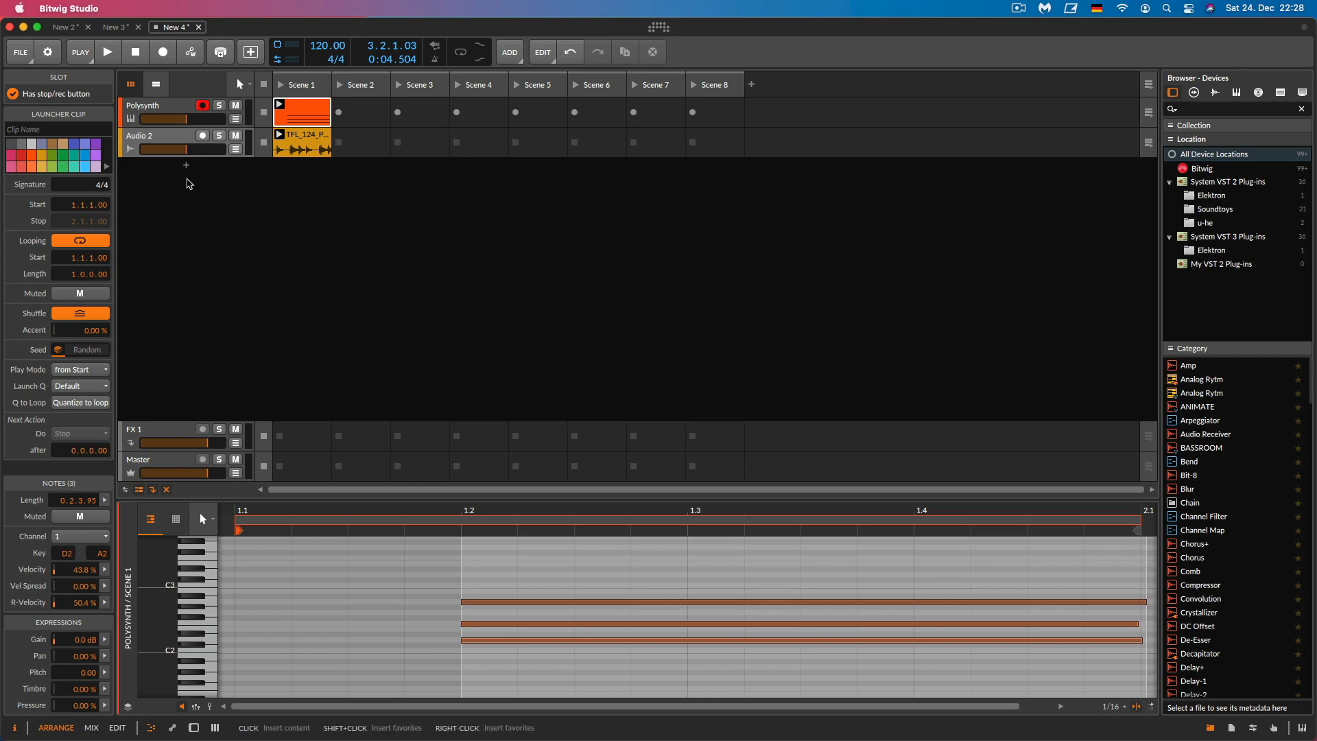
Add an instrument track below Audio 2 and load the Drum Machine device onto it
right_click(169, 167)
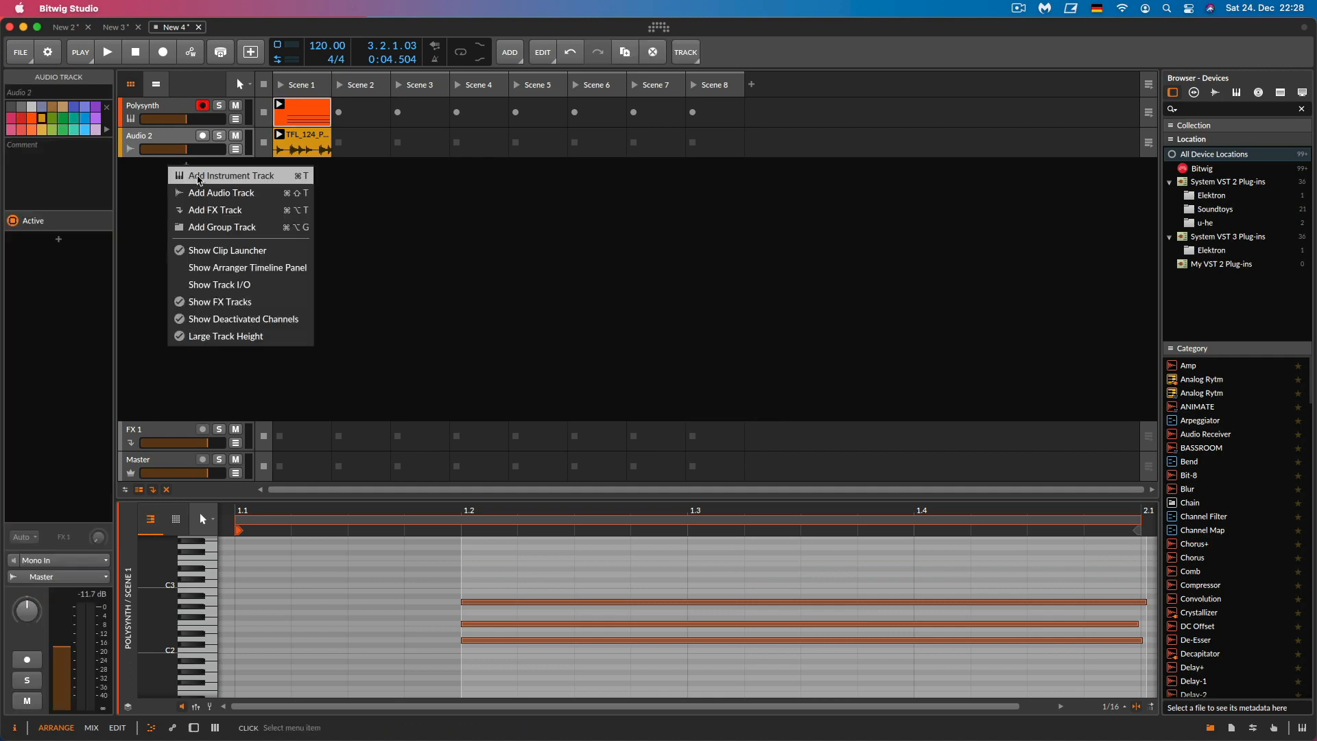
left_click(199, 179)
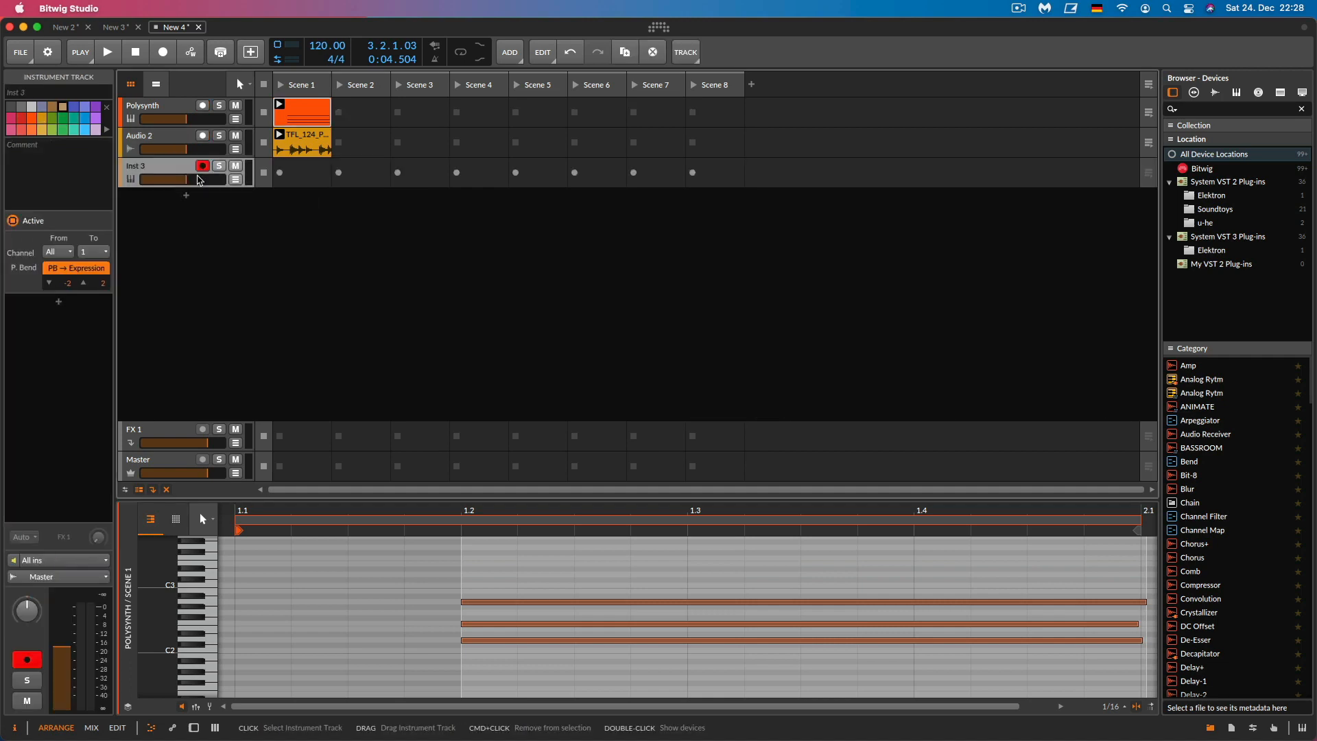
double_click(144, 165)
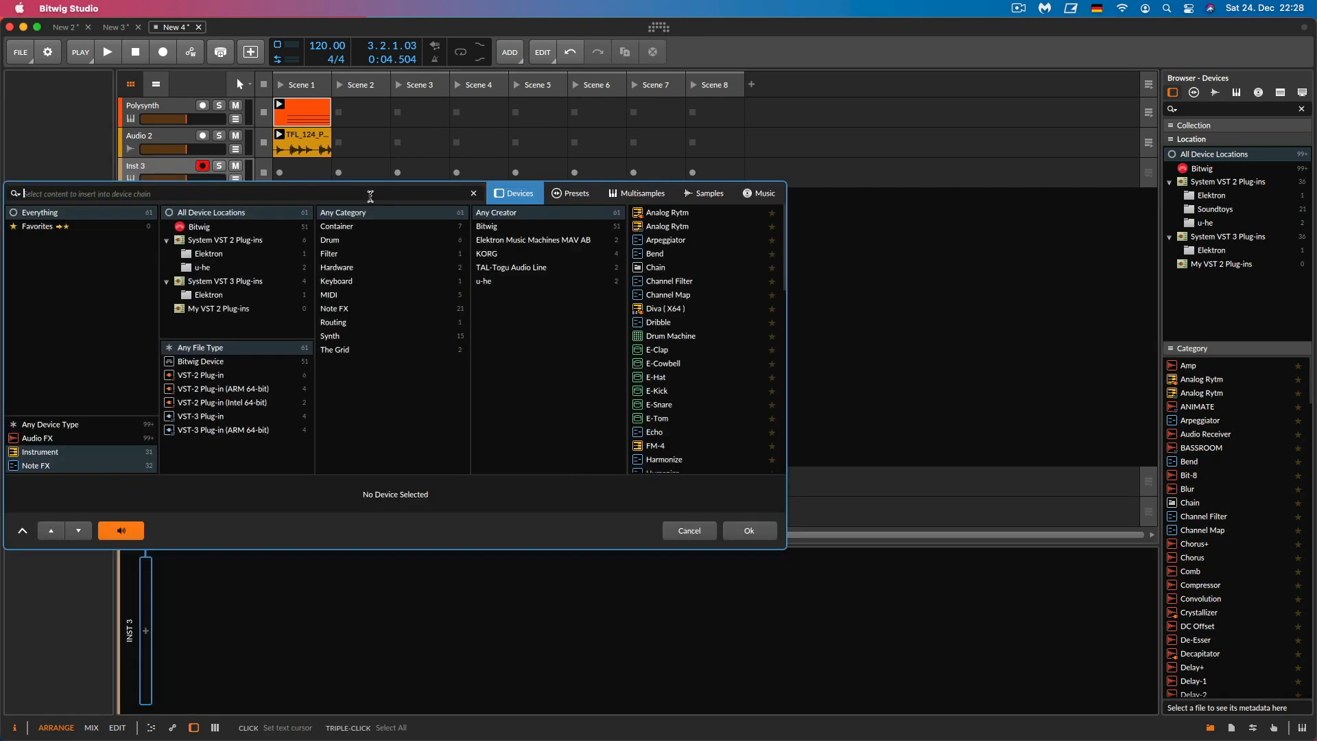
type("drum machine")
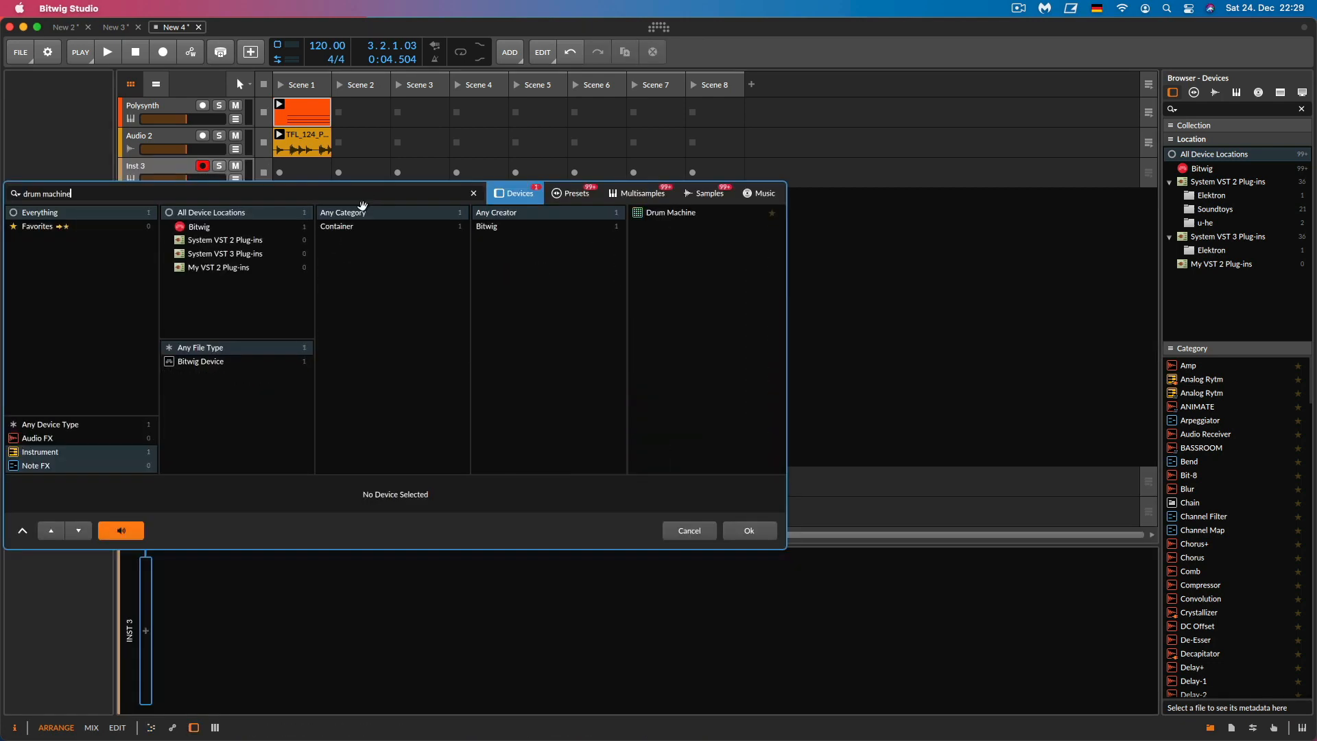
key("Return")
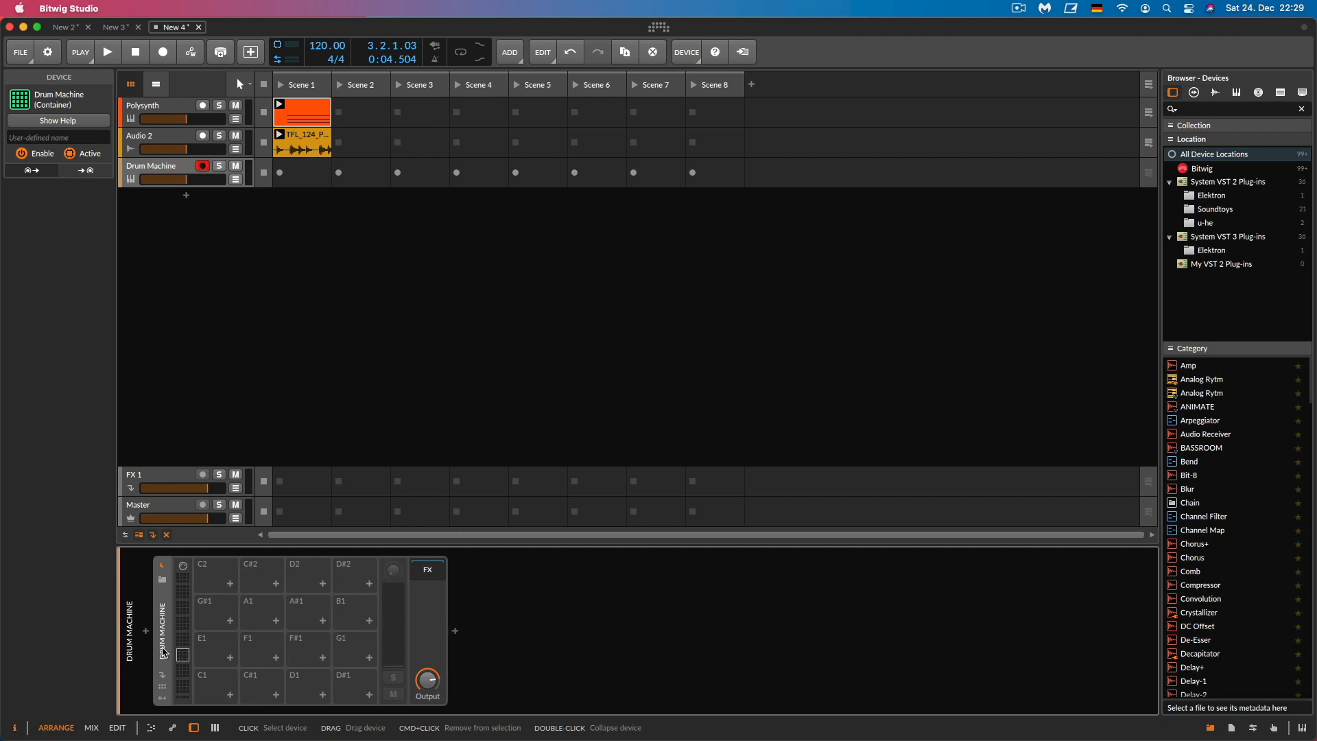
Read the help page for the Drum Machine device and close it
key("F1")
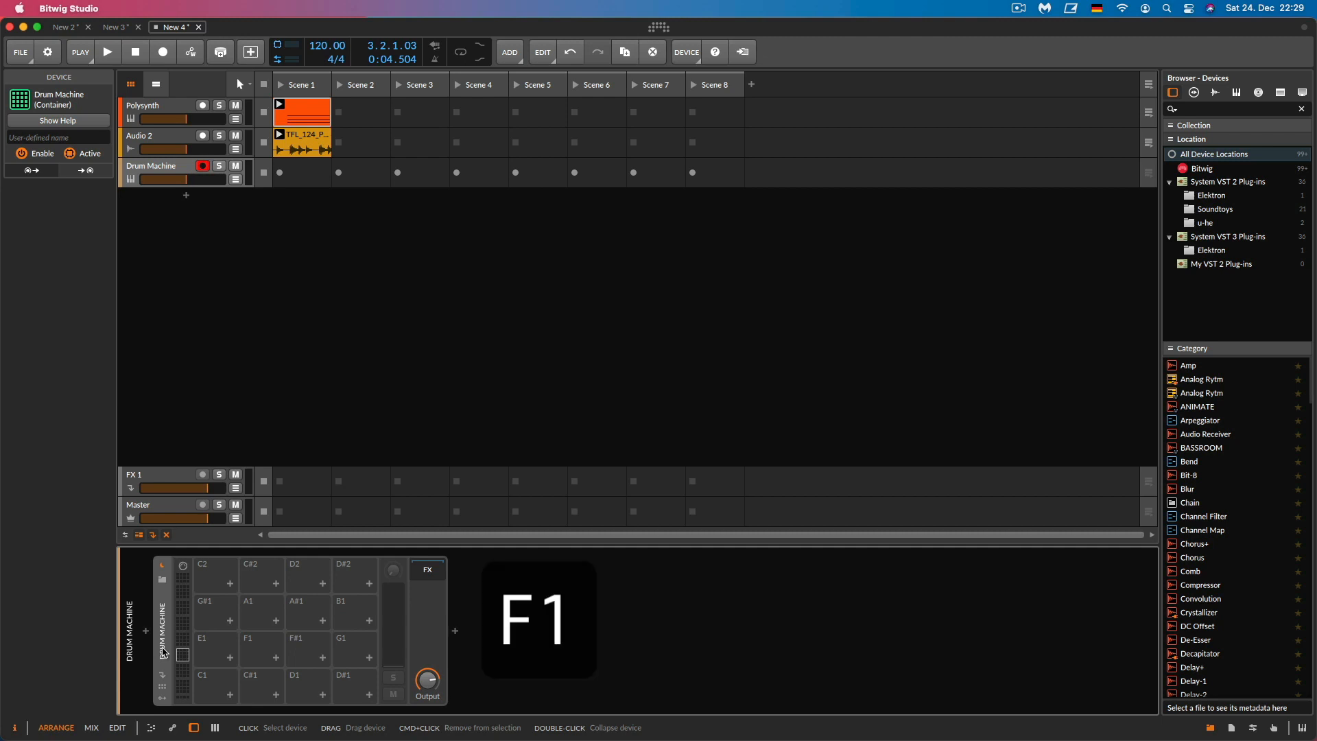
right_click(165, 638)
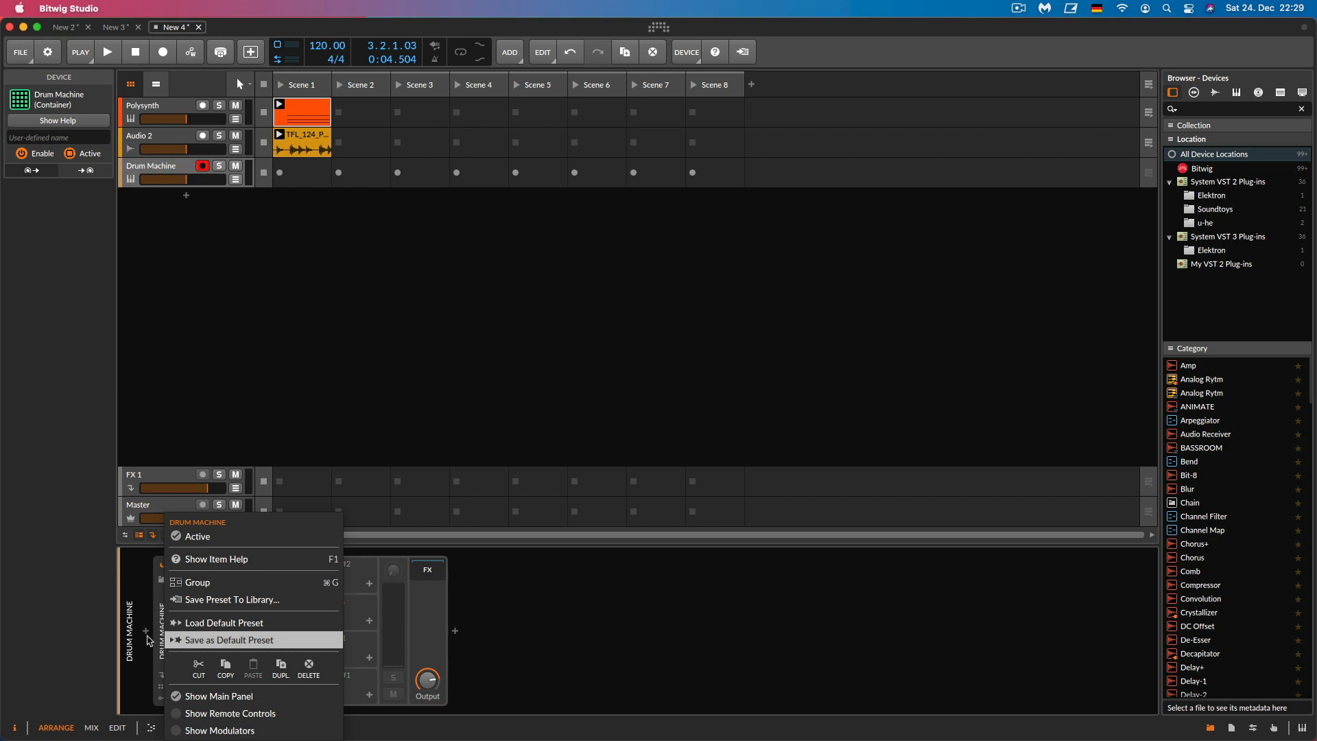
left_click(194, 560)
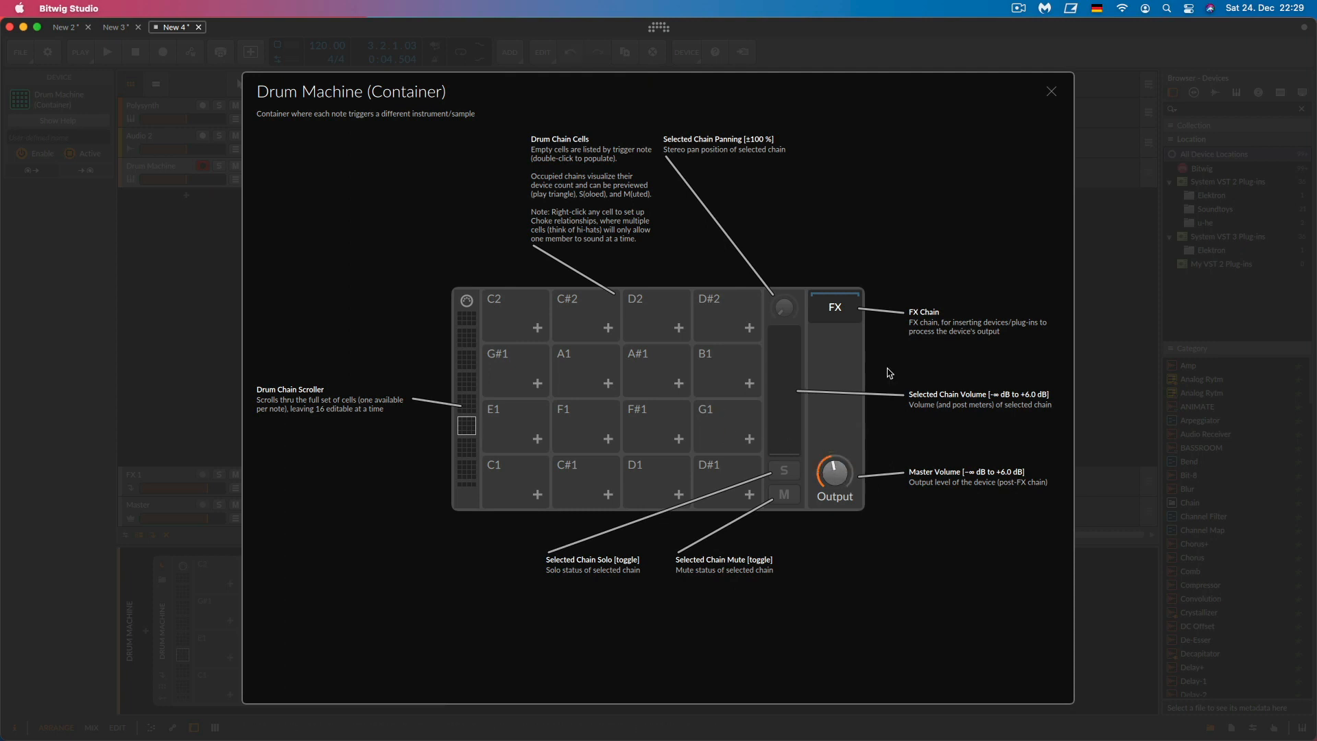
left_click(1051, 96)
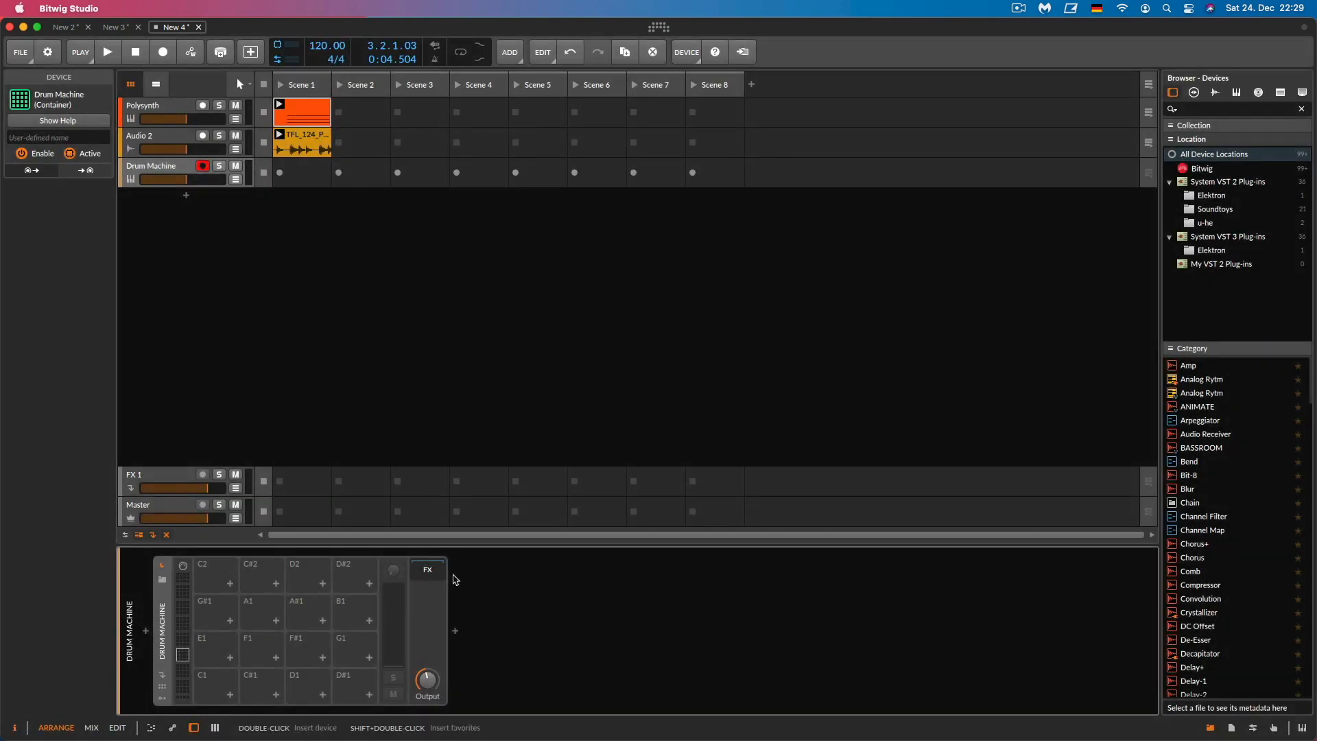
Open the sample browser for the Drum Machine's empty C1 cell and search for "kick"
left_click(230, 694)
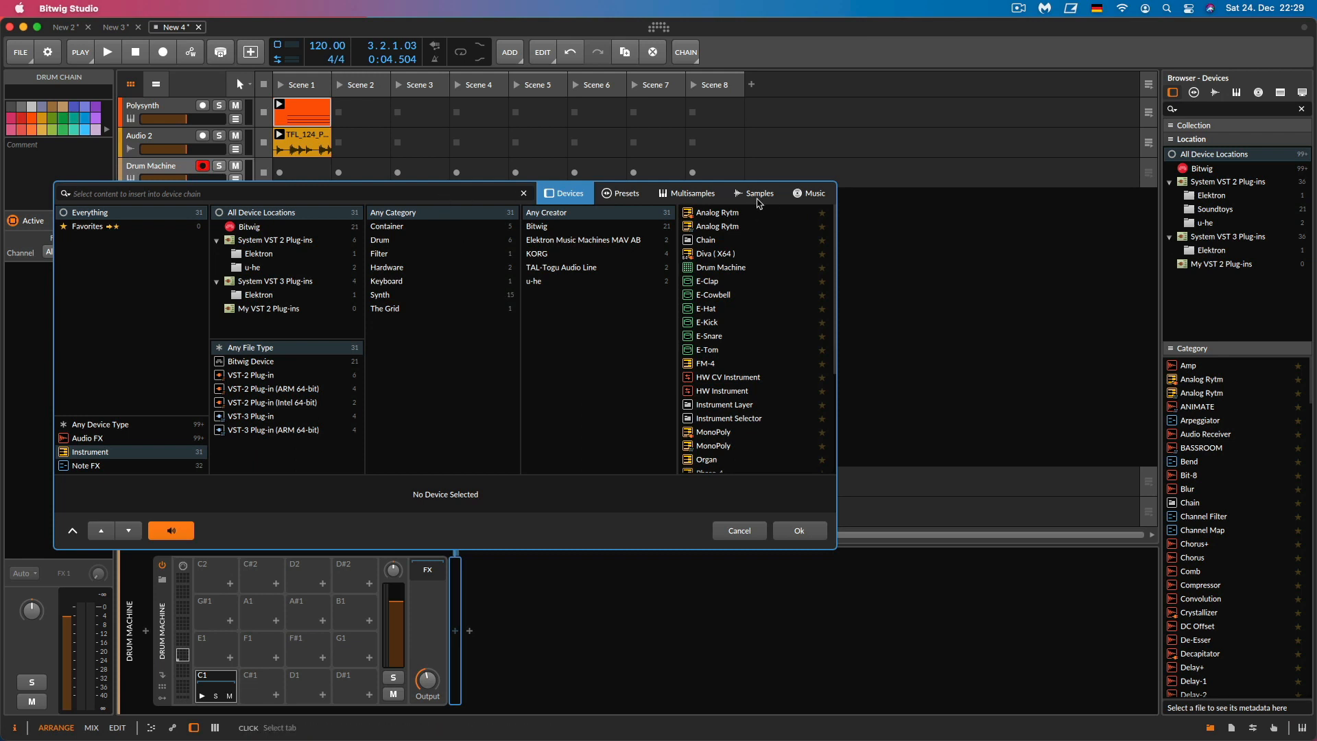
left_click(758, 194)
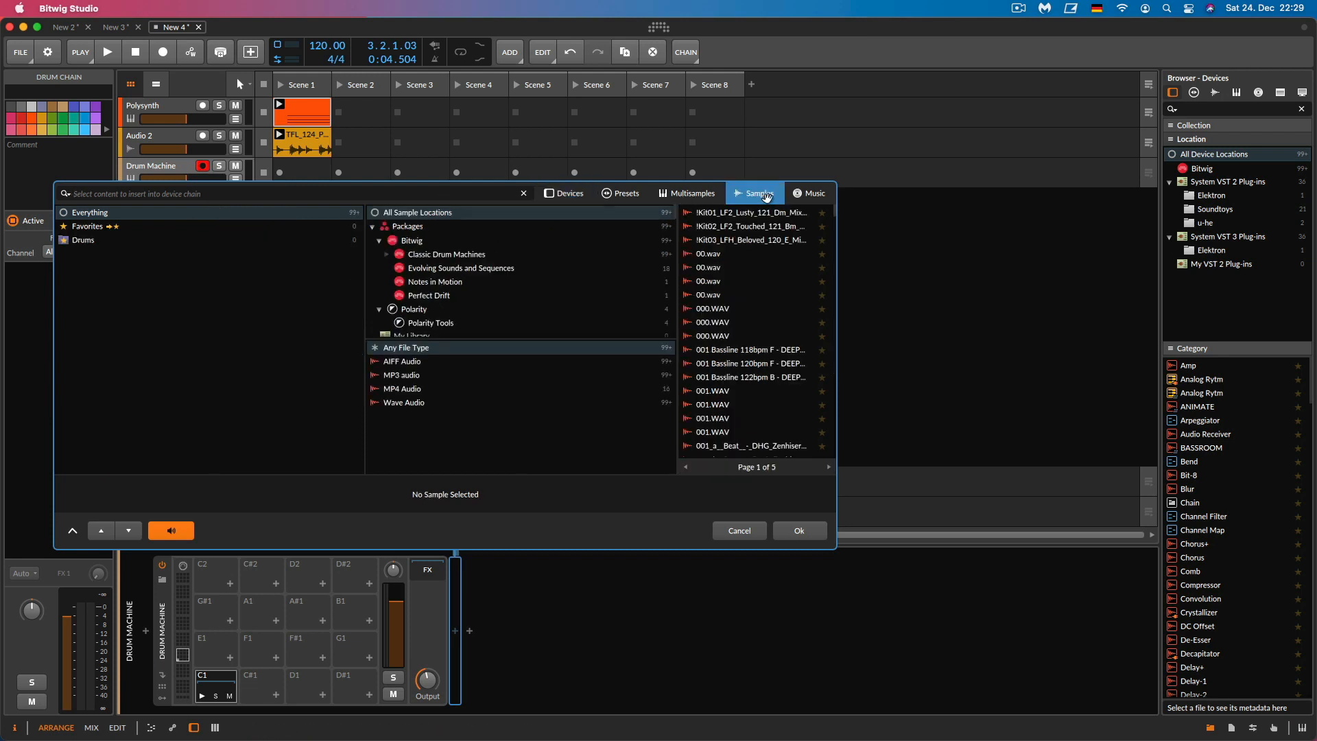
type("kick")
Audition kick samples and load Kick California Lo.wav into the Drum Machine's C1 cell
left_click(720, 420)
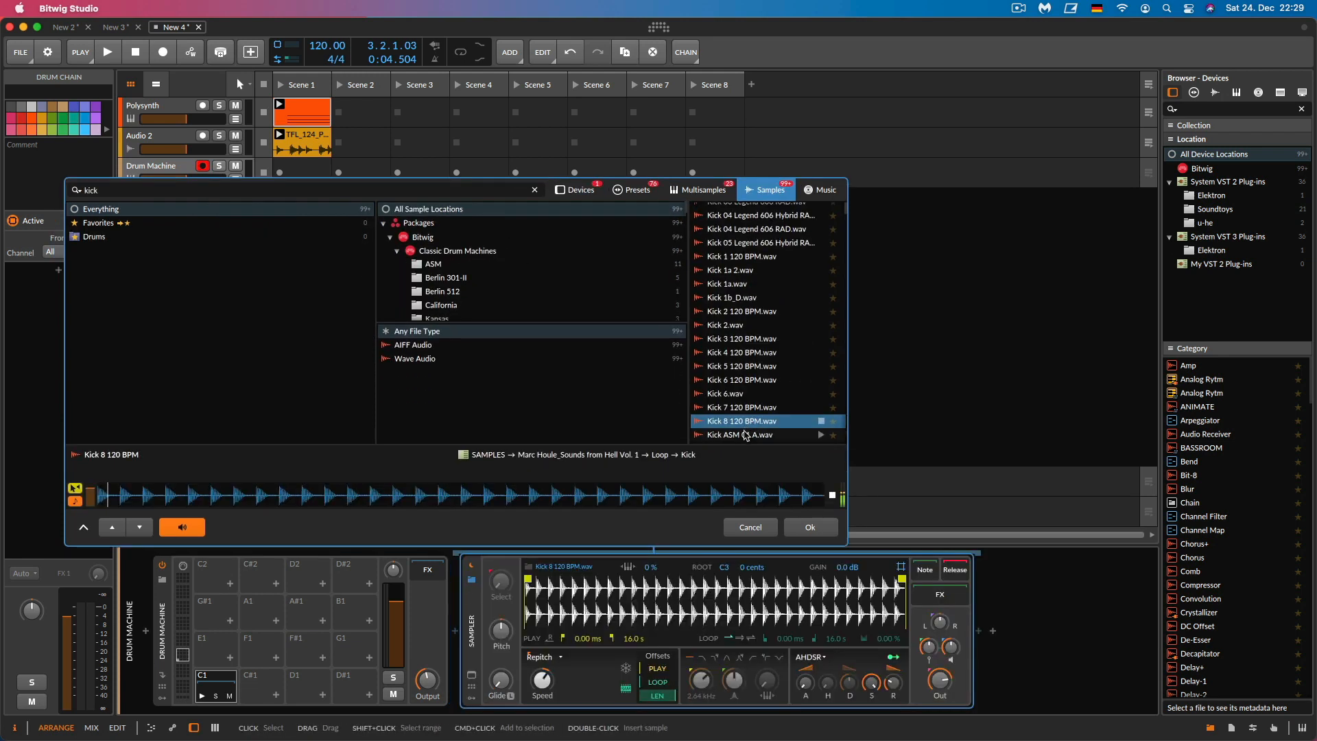
scroll(748, 410, "down", 5)
left_click(749, 393)
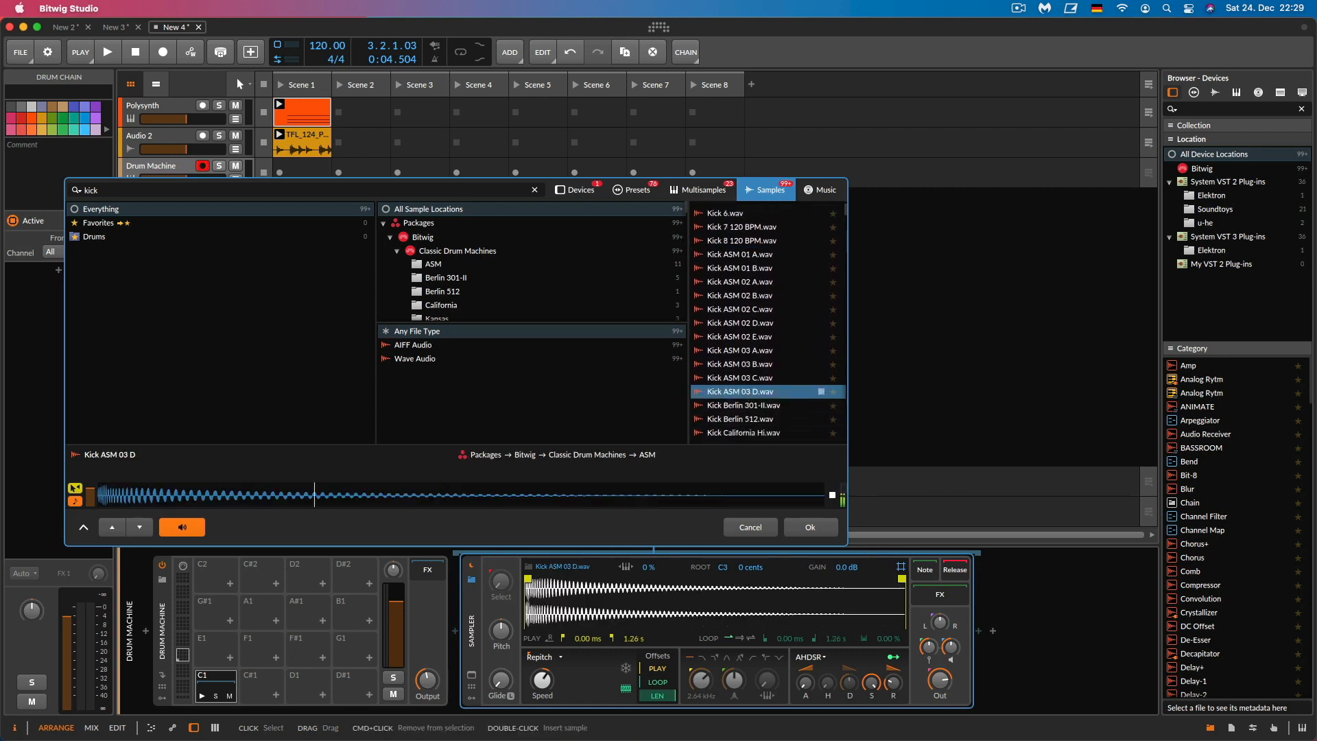
scroll(752, 396, "down", 2)
key("Down")
key("Down")
key("Down")
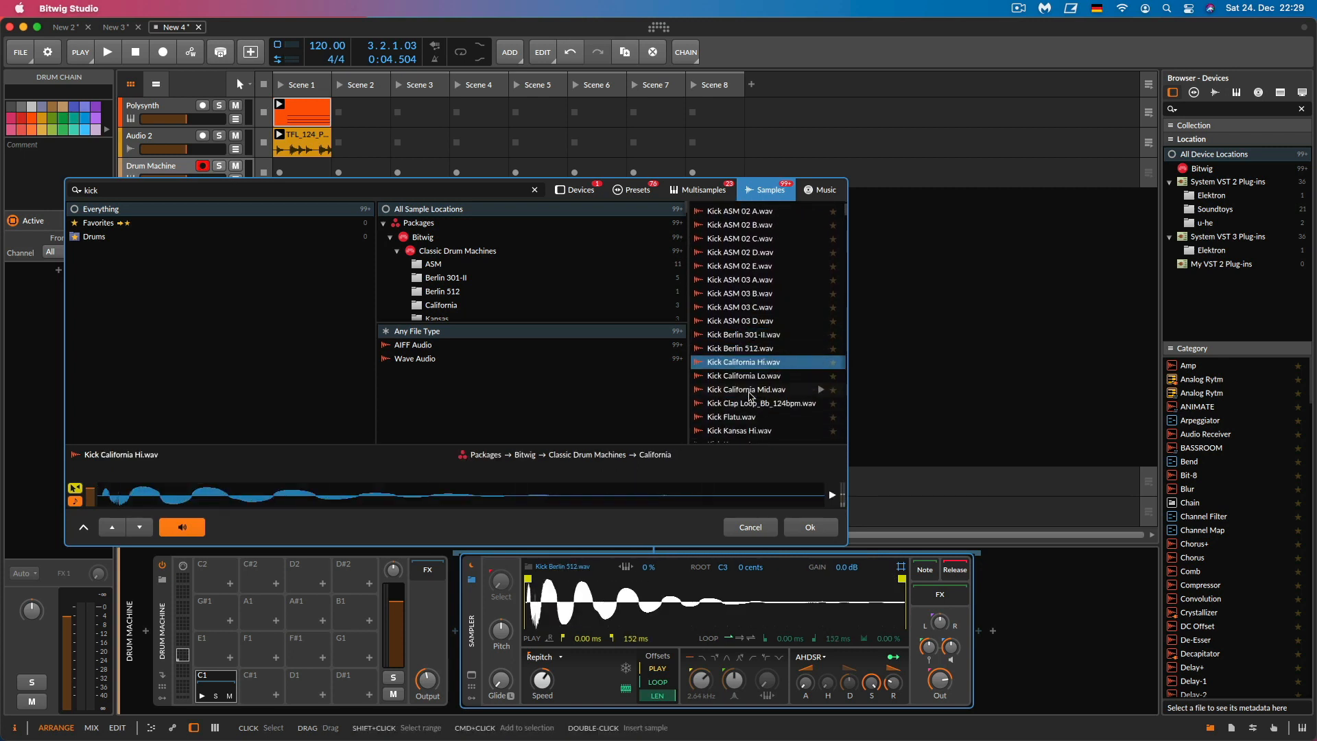
key("Down")
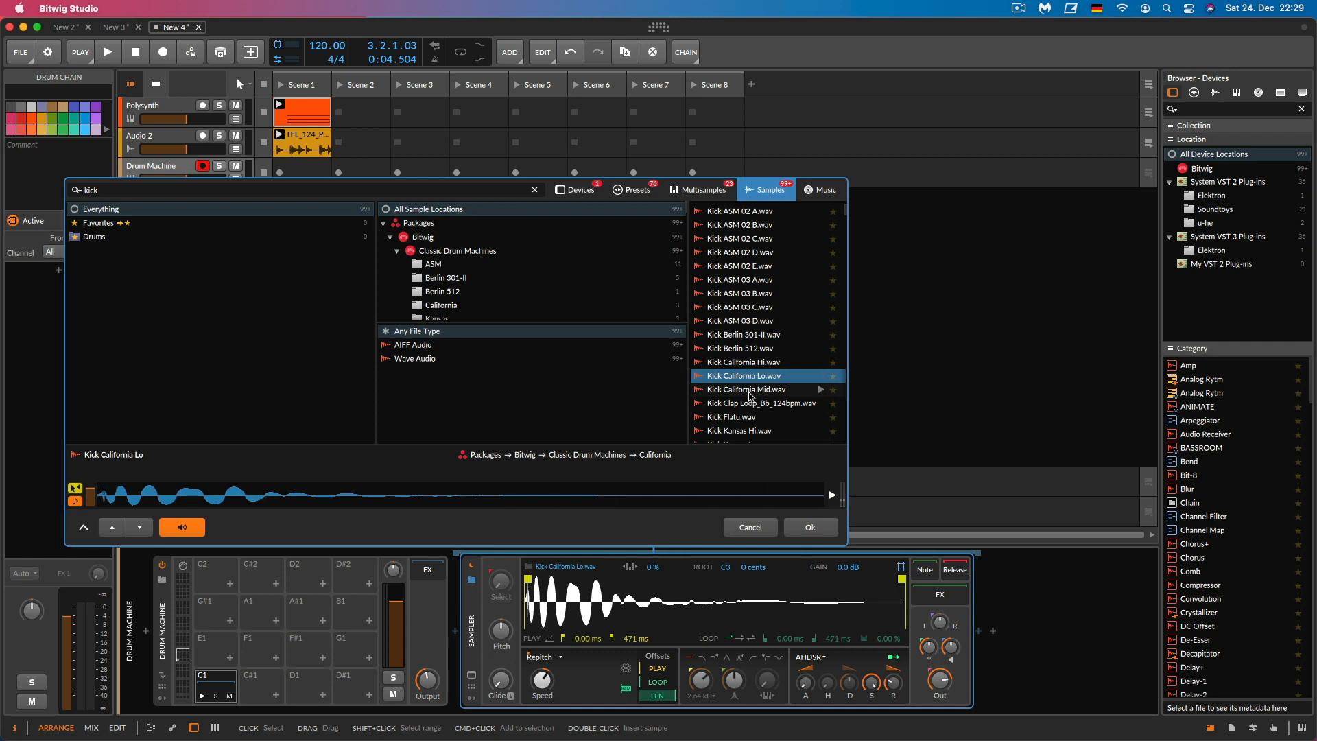
key("Return")
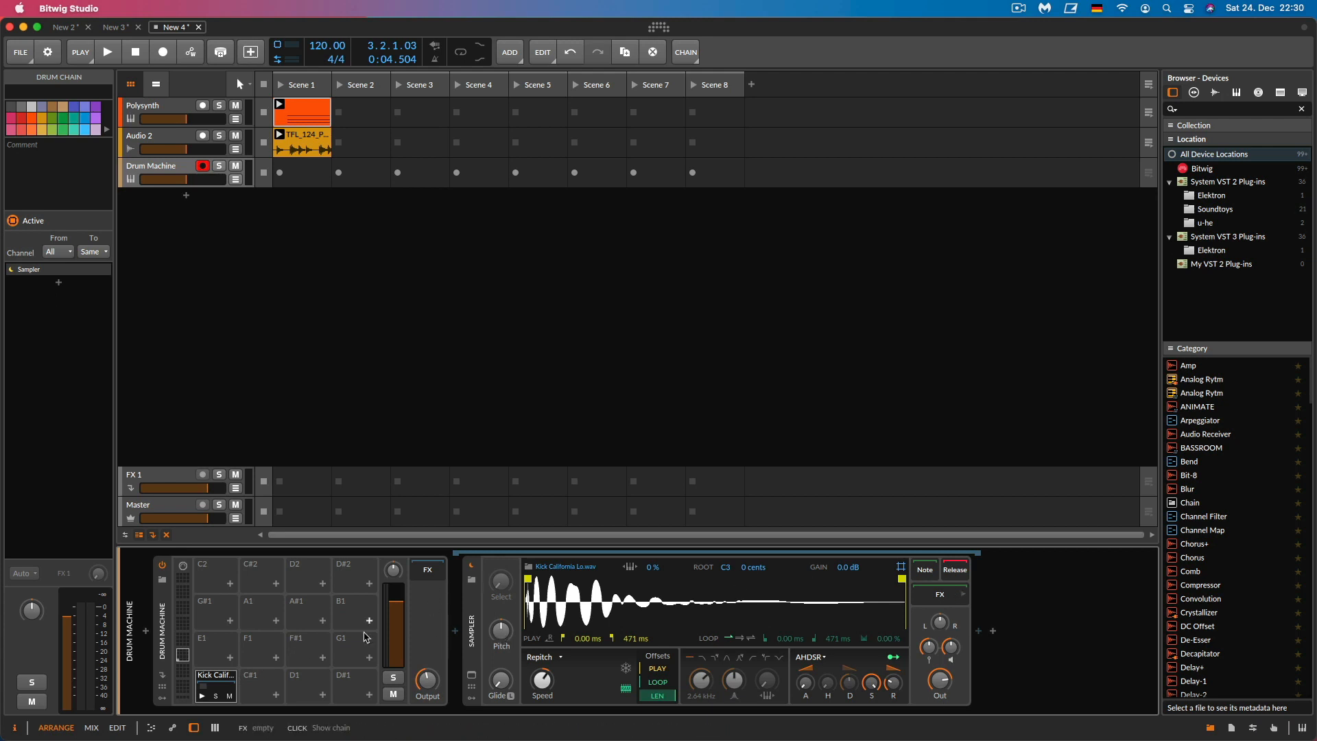
Hide and show the kick cell's Sampler chain in the Drum Machine
left_click(220, 688)
left_click(222, 686)
left_click(223, 686)
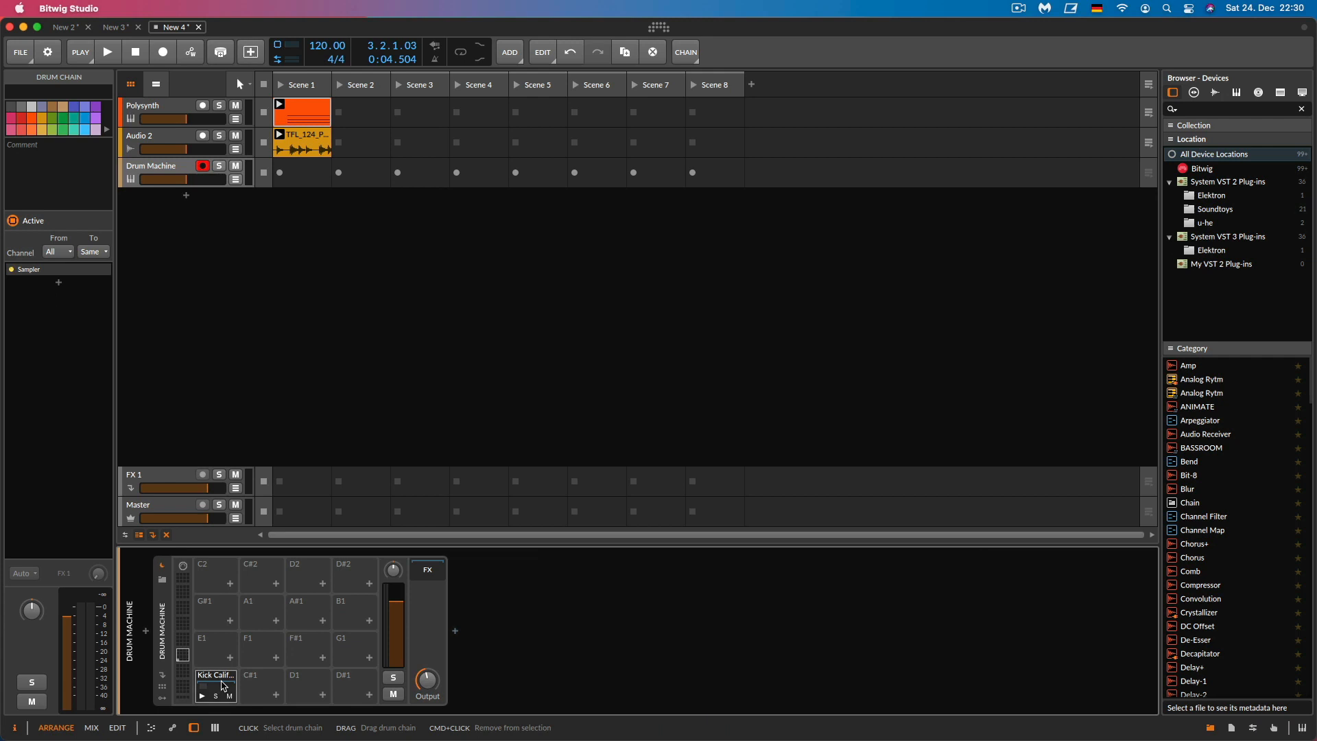
left_click(223, 685)
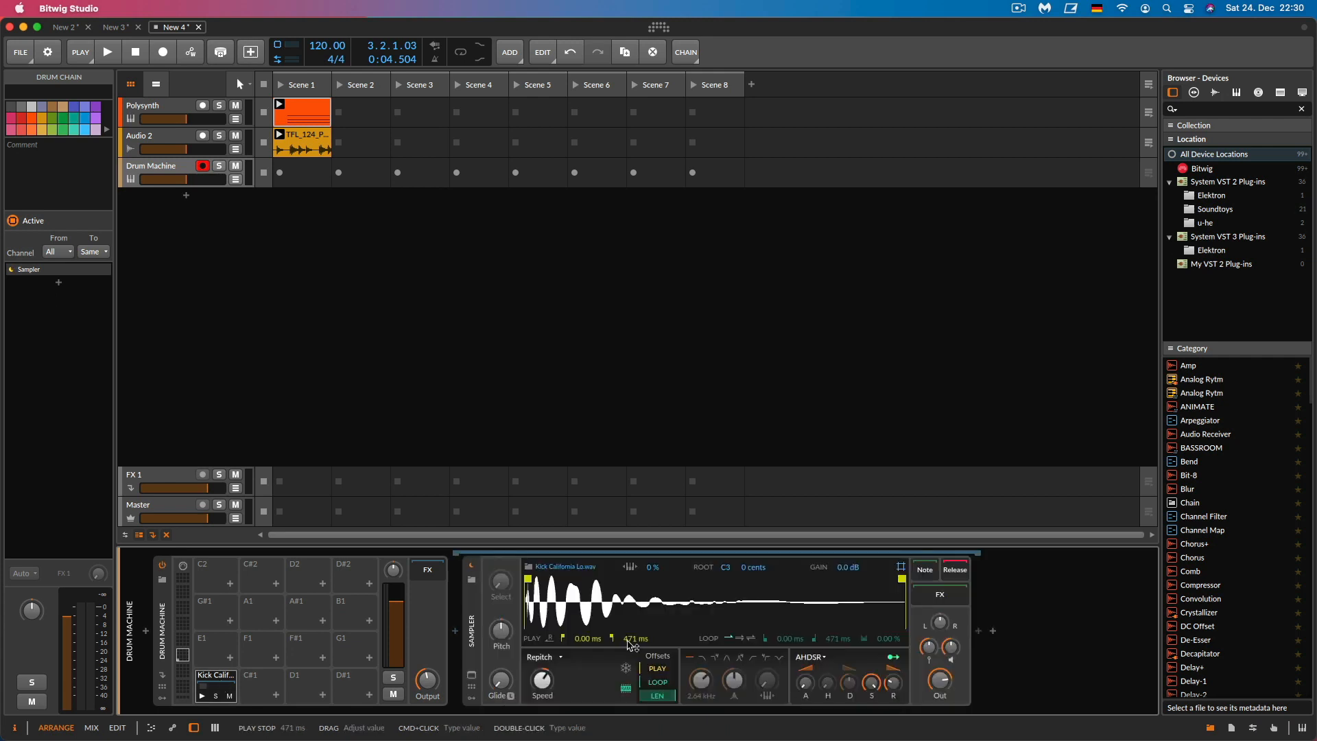
Create a clip in the Drum Machine track's Scene 1 slot and add kick notes at beats 1.1, 1.2, 1.3 and 1.4
double_click(303, 171)
double_click(302, 170)
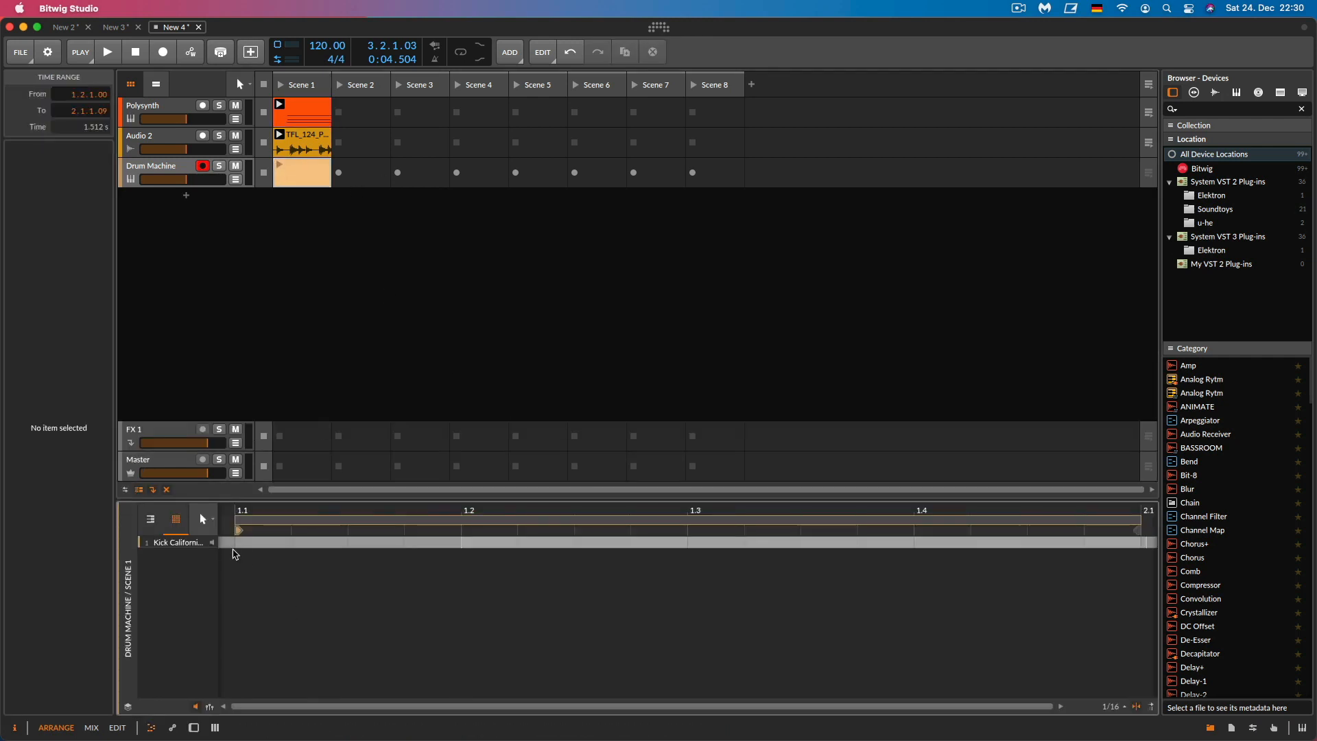
double_click(256, 542)
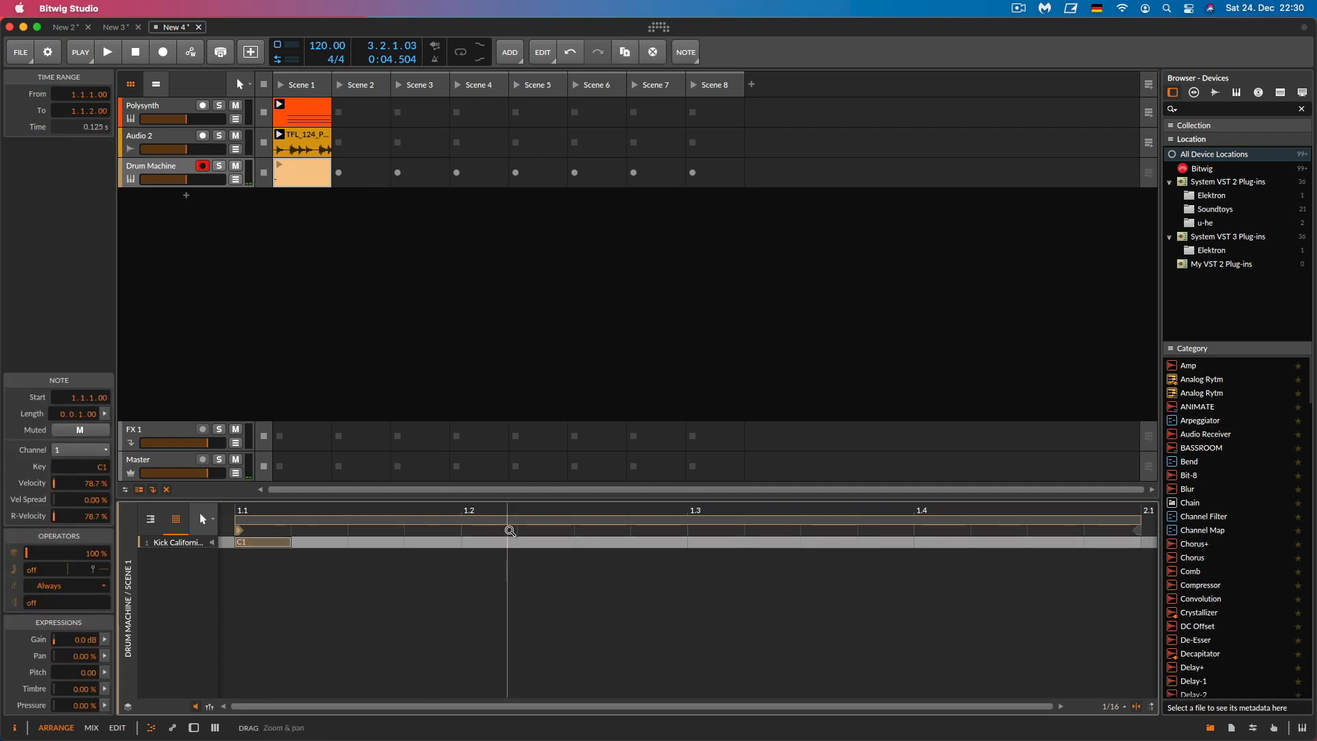
double_click(487, 542)
double_click(717, 542)
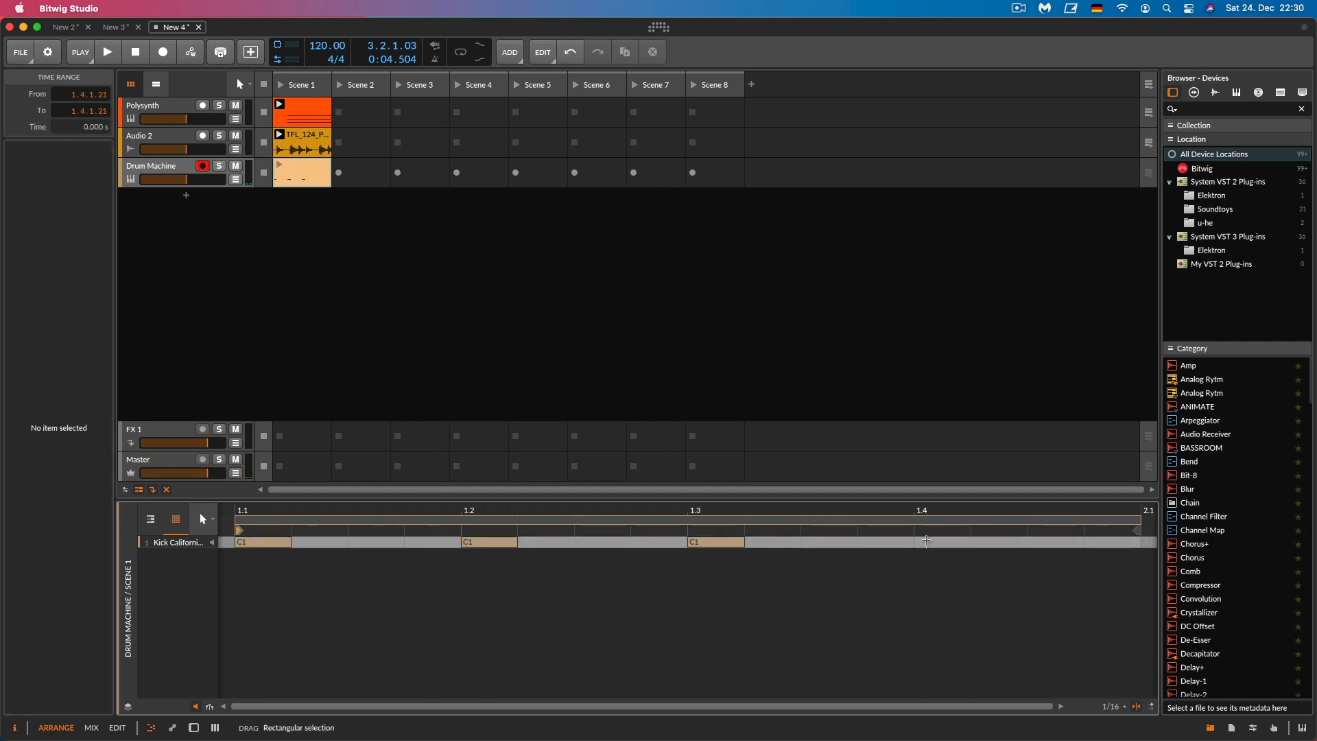
double_click(936, 542)
Launch the Drum Machine track's Scene 1 clip and listen to it together with the Polysynth and percussion clips
left_click(278, 165)
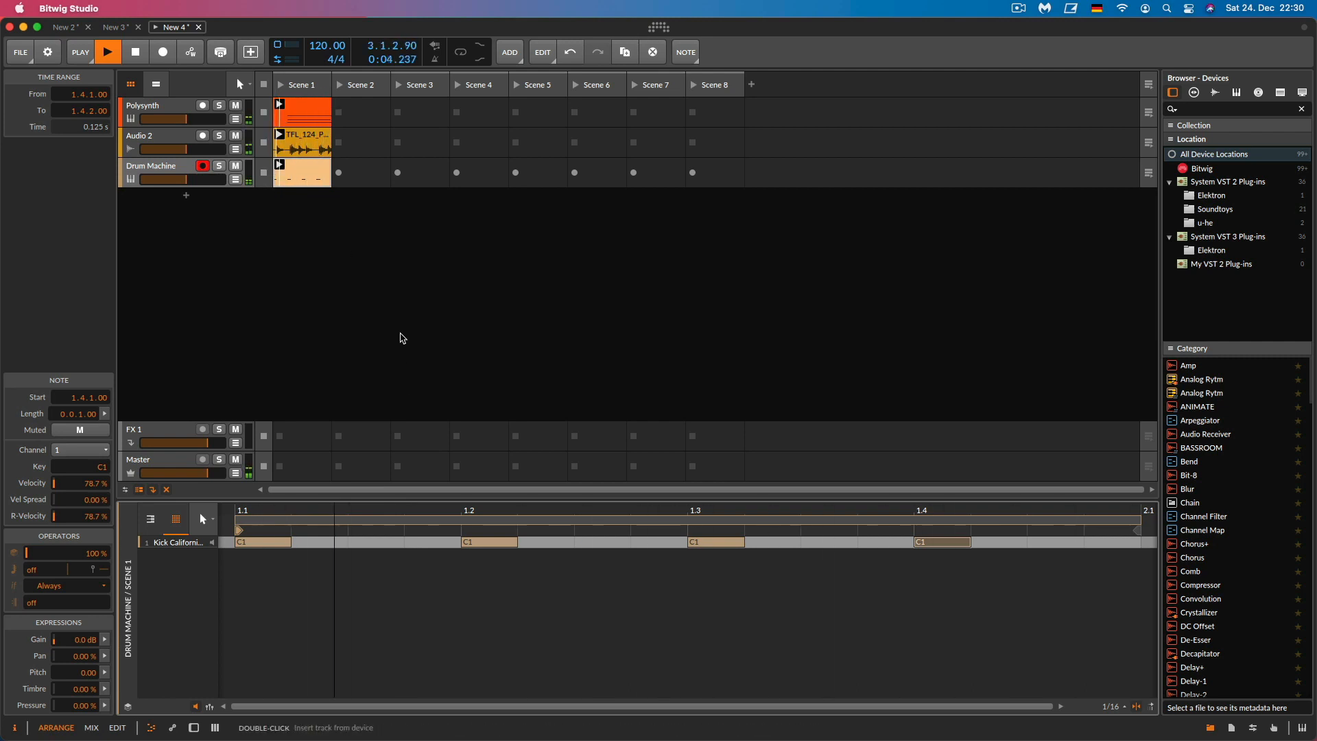
key("space")
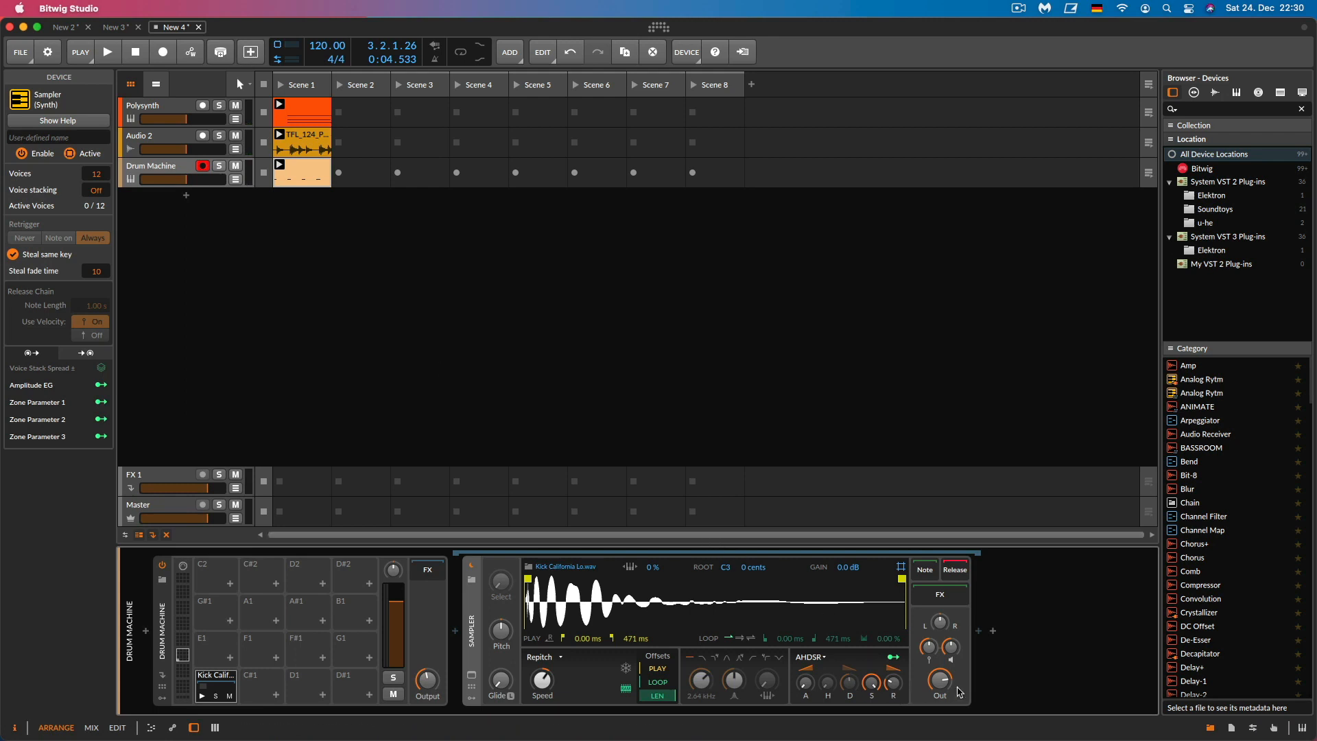
key("space")
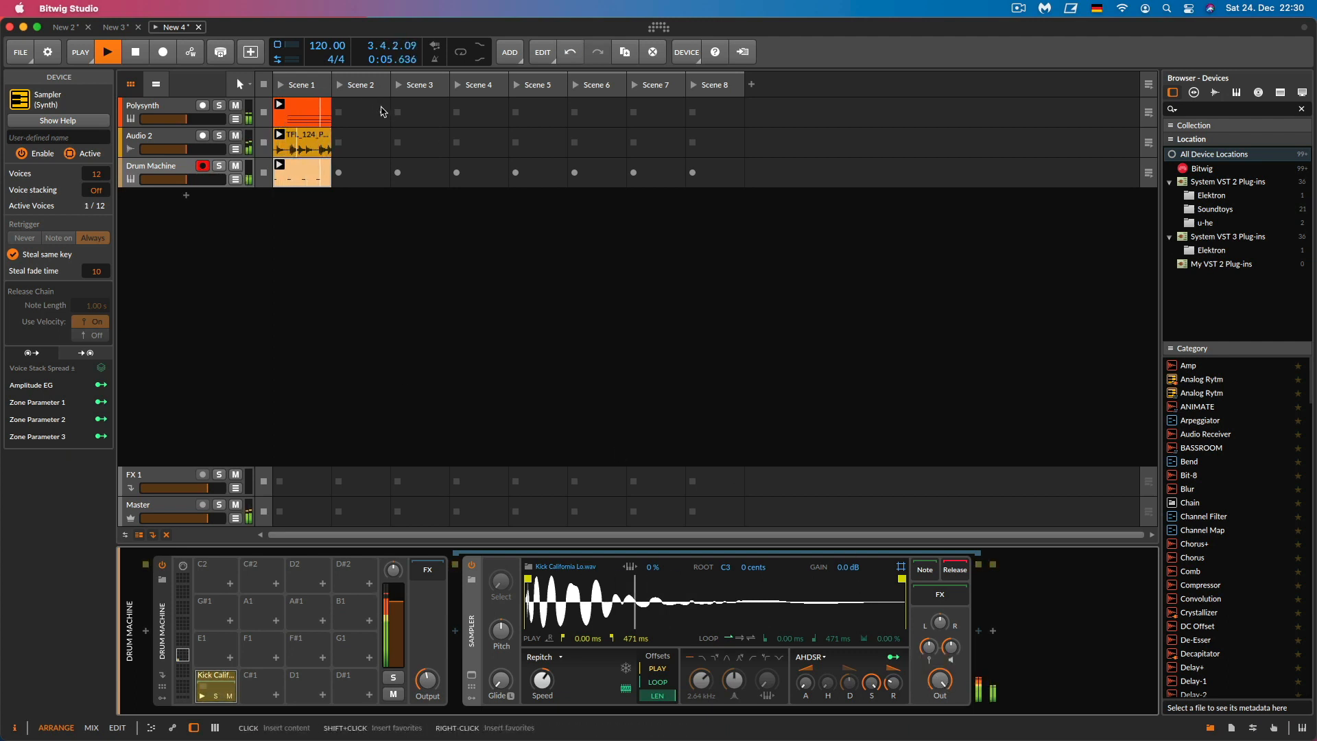
key("space")
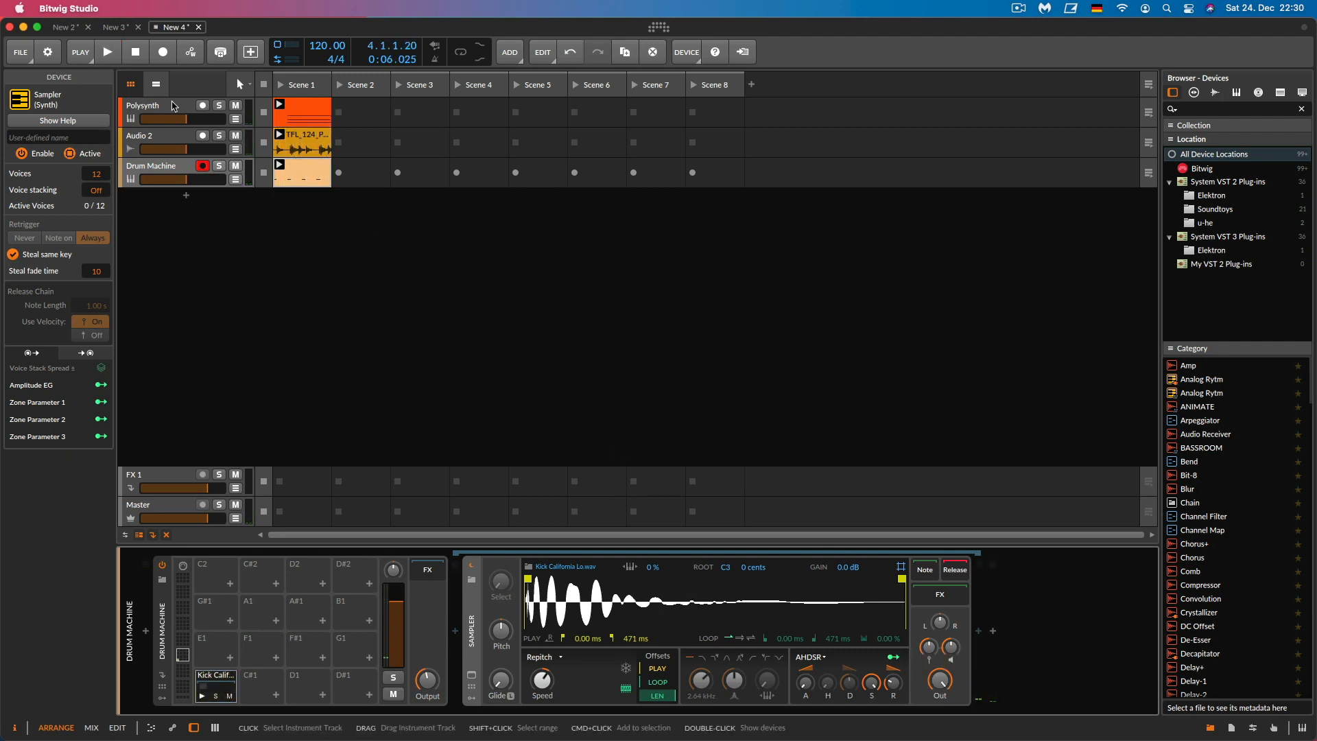
Select the Polysynth track and lower the Audio 2 and Polysynth track volumes while the Scene 1 clips play
left_click(172, 105)
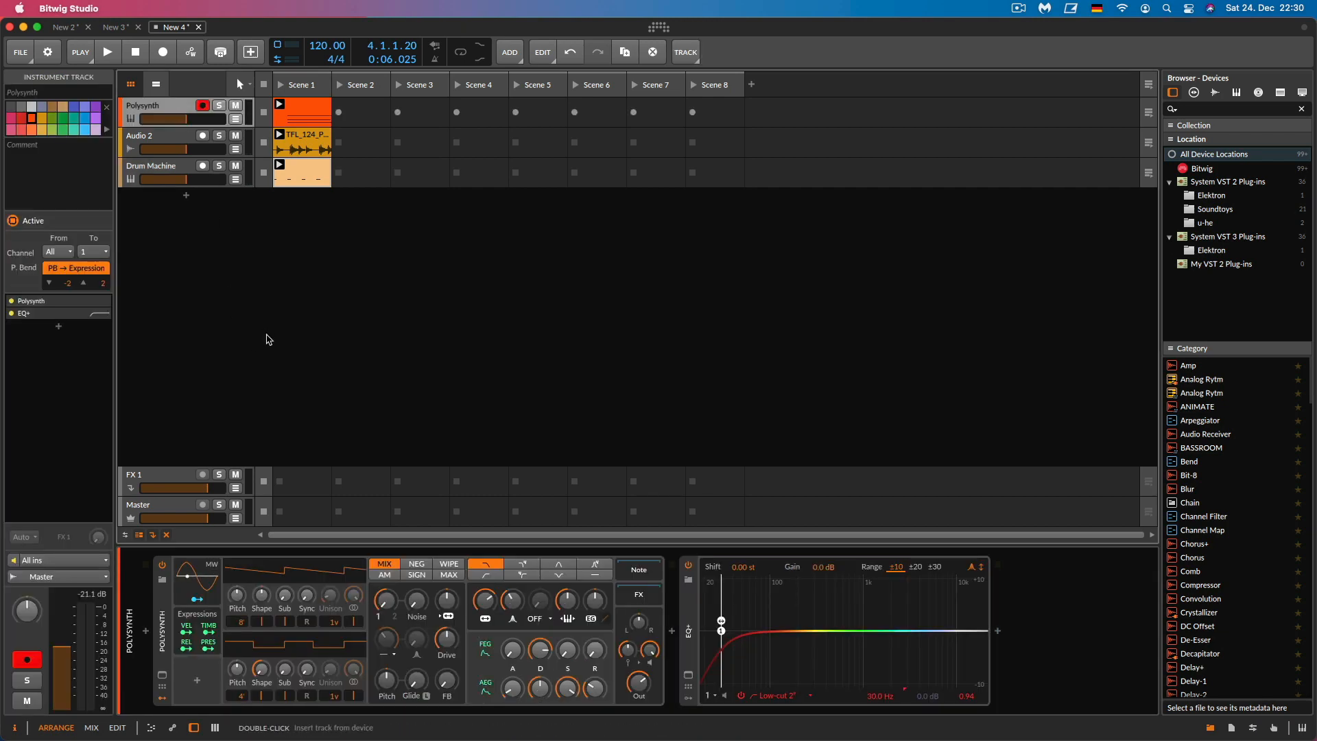
left_click_drag(182, 149, 179, 157)
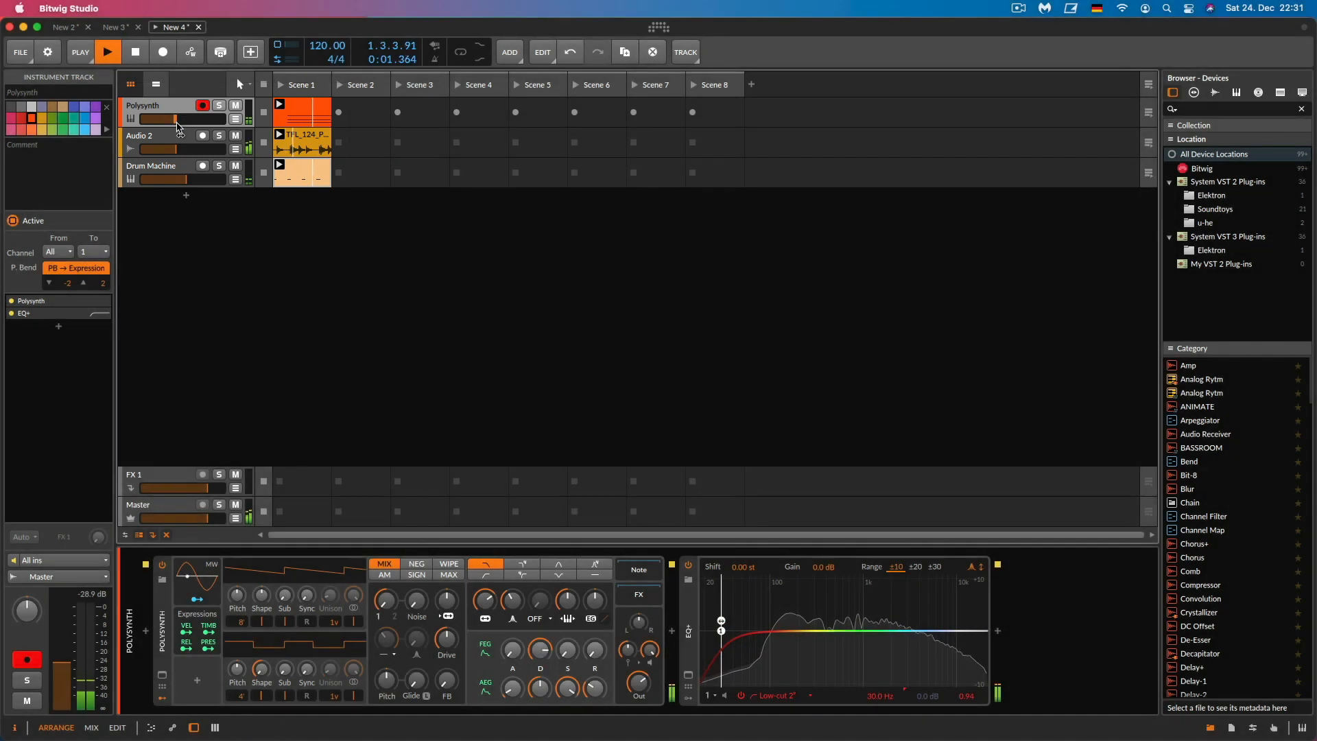
left_click_drag(176, 151, 179, 120)
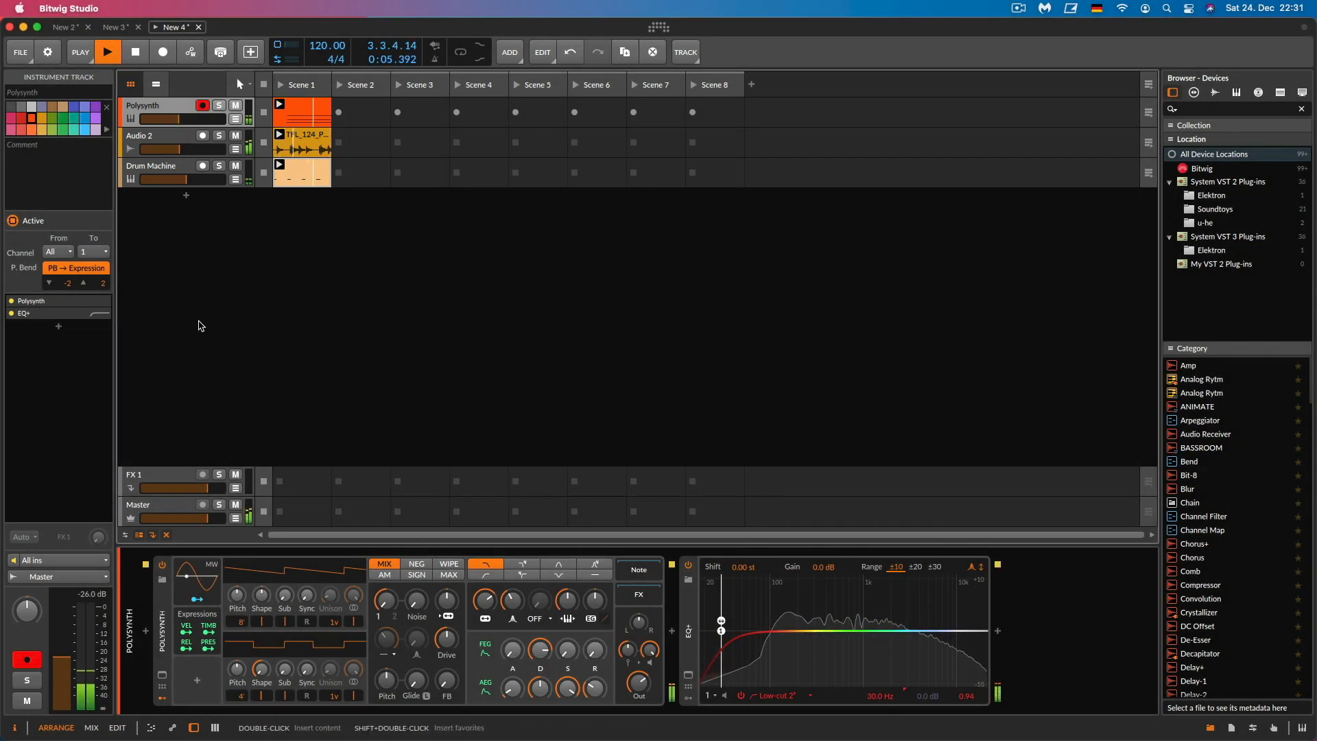
key("space")
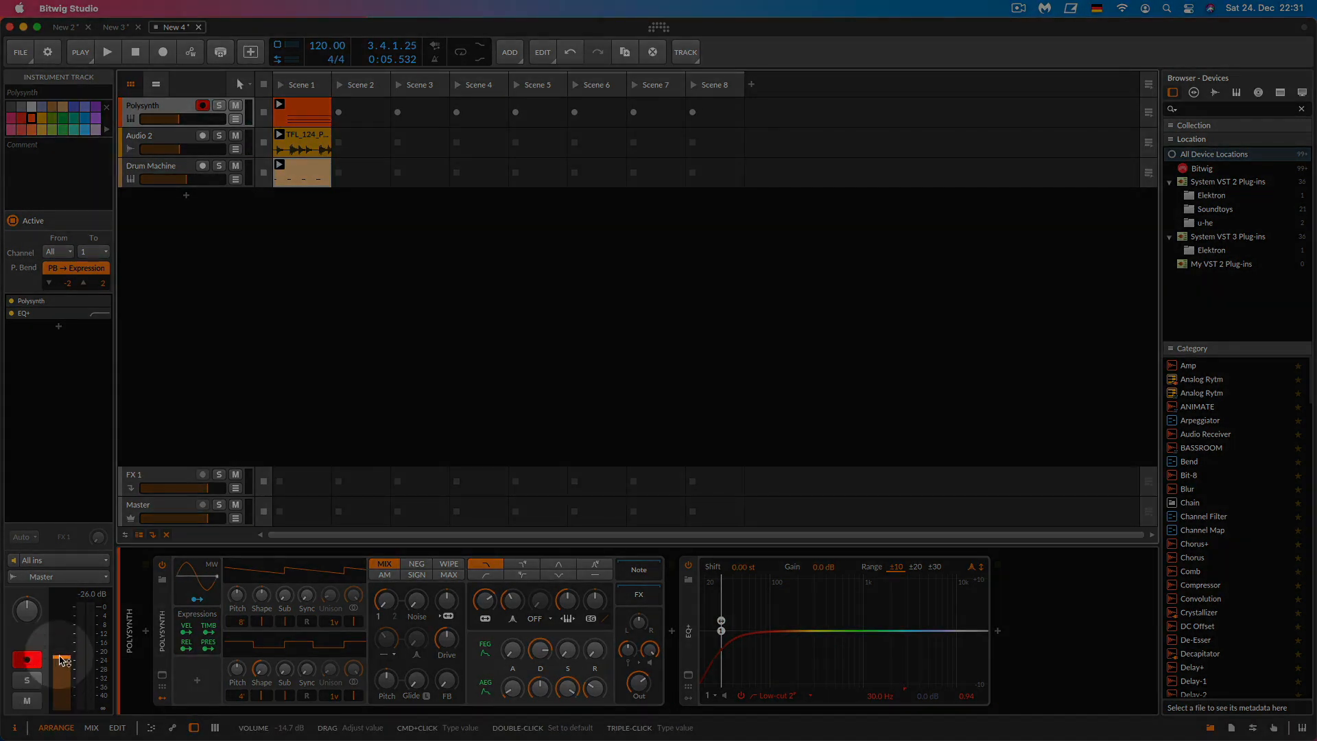
Raise the Polysynth track's volume to -12.0 dB in the Mix view while the clips play
left_click_drag(63, 660, 63, 655)
left_click(280, 399)
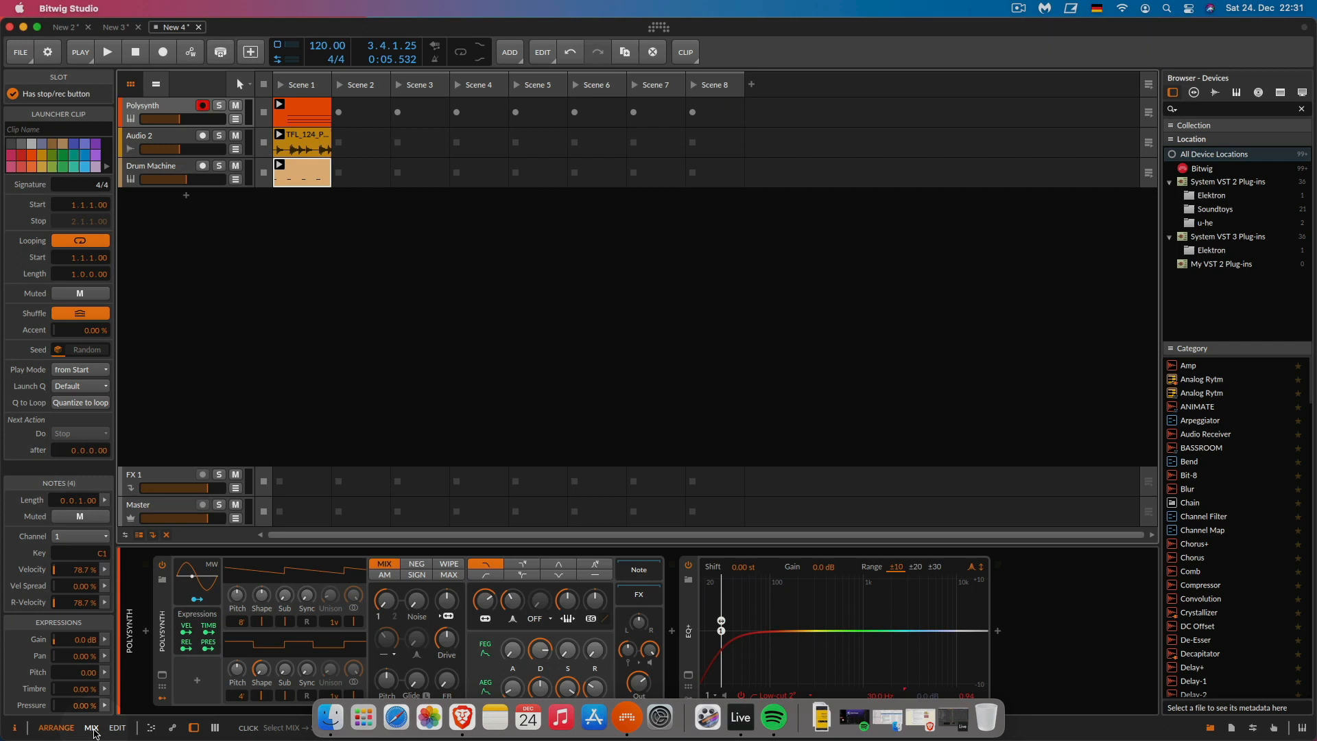
left_click(92, 728)
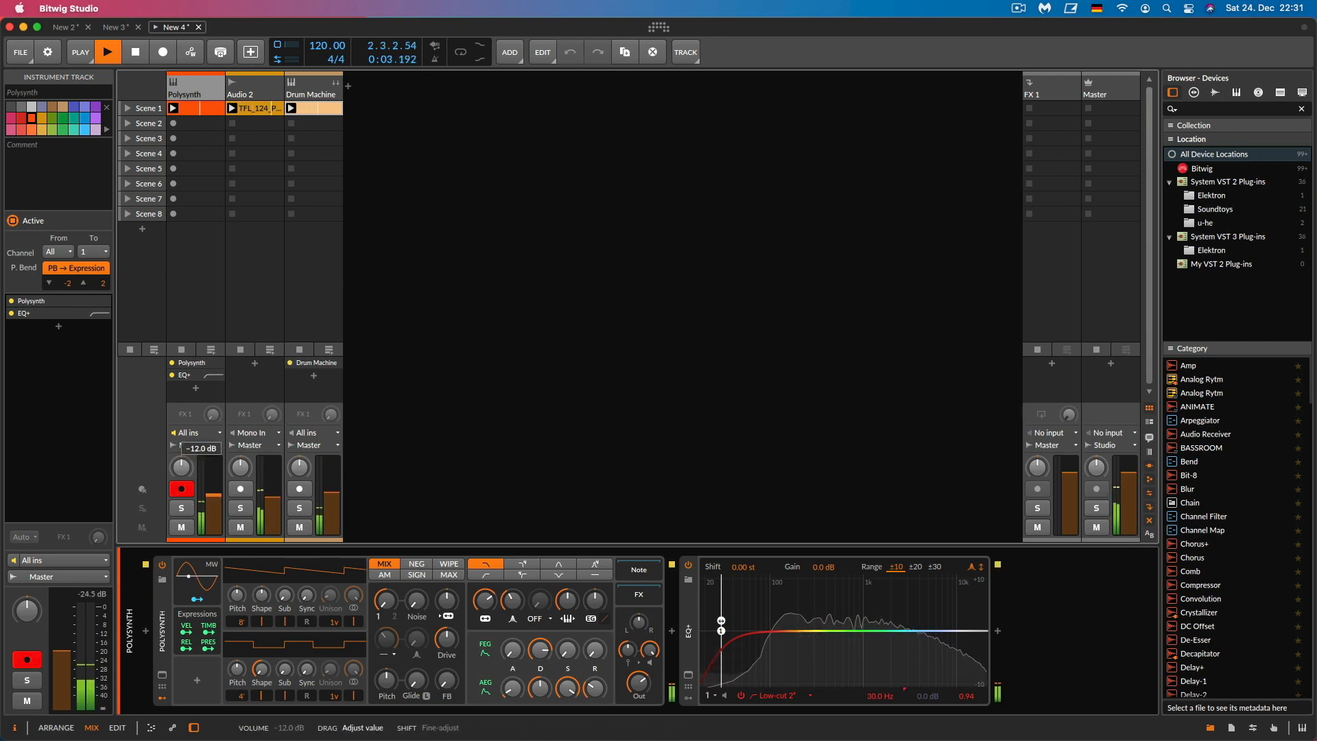
key("space")
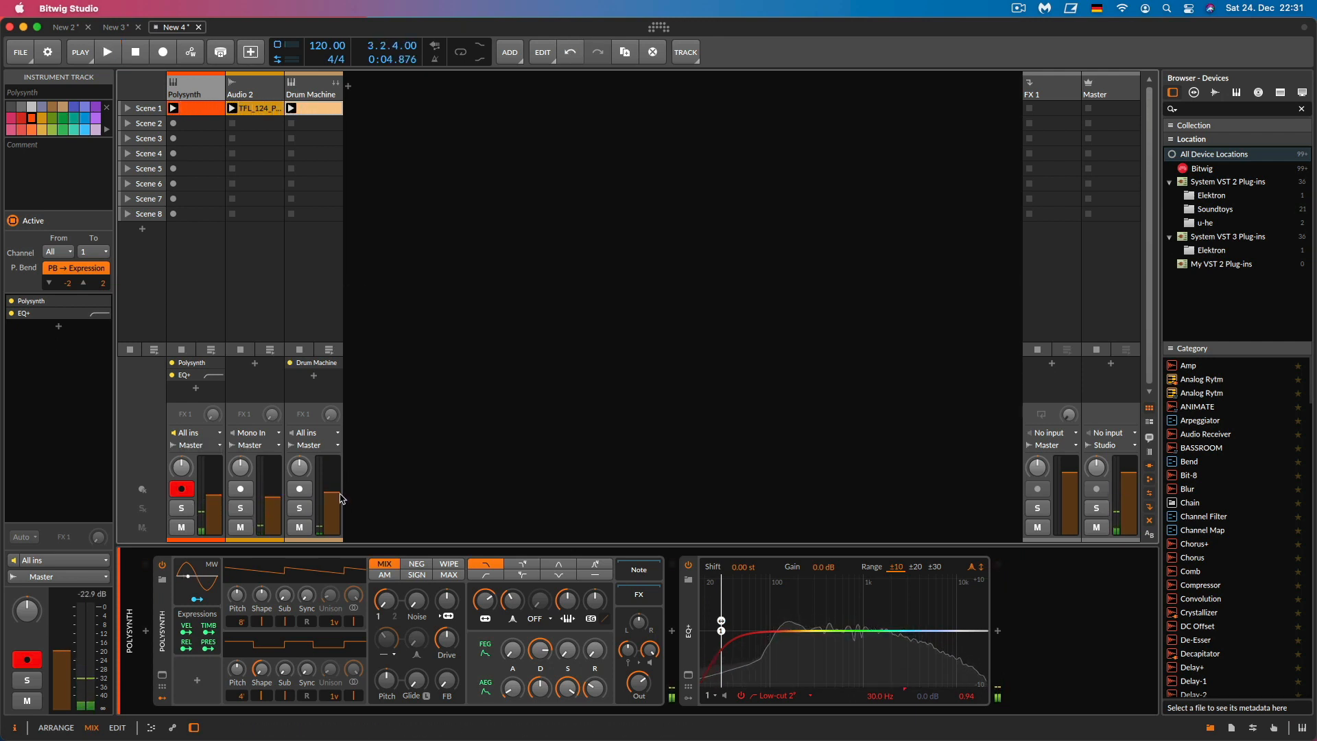
Show the arranger timeline beside the clip launcher and copy the three Scene 1 clips onto their tracks at bar 1
key("alt+1")
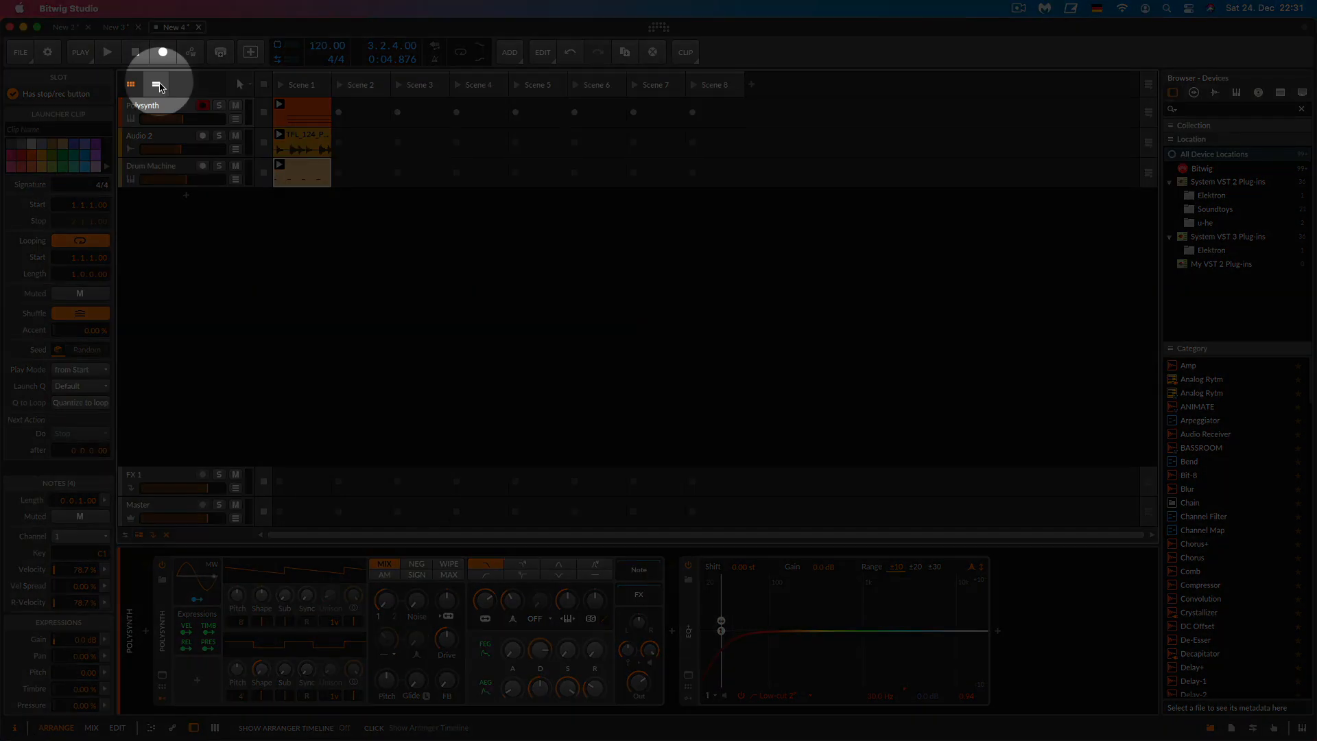
left_click(157, 84)
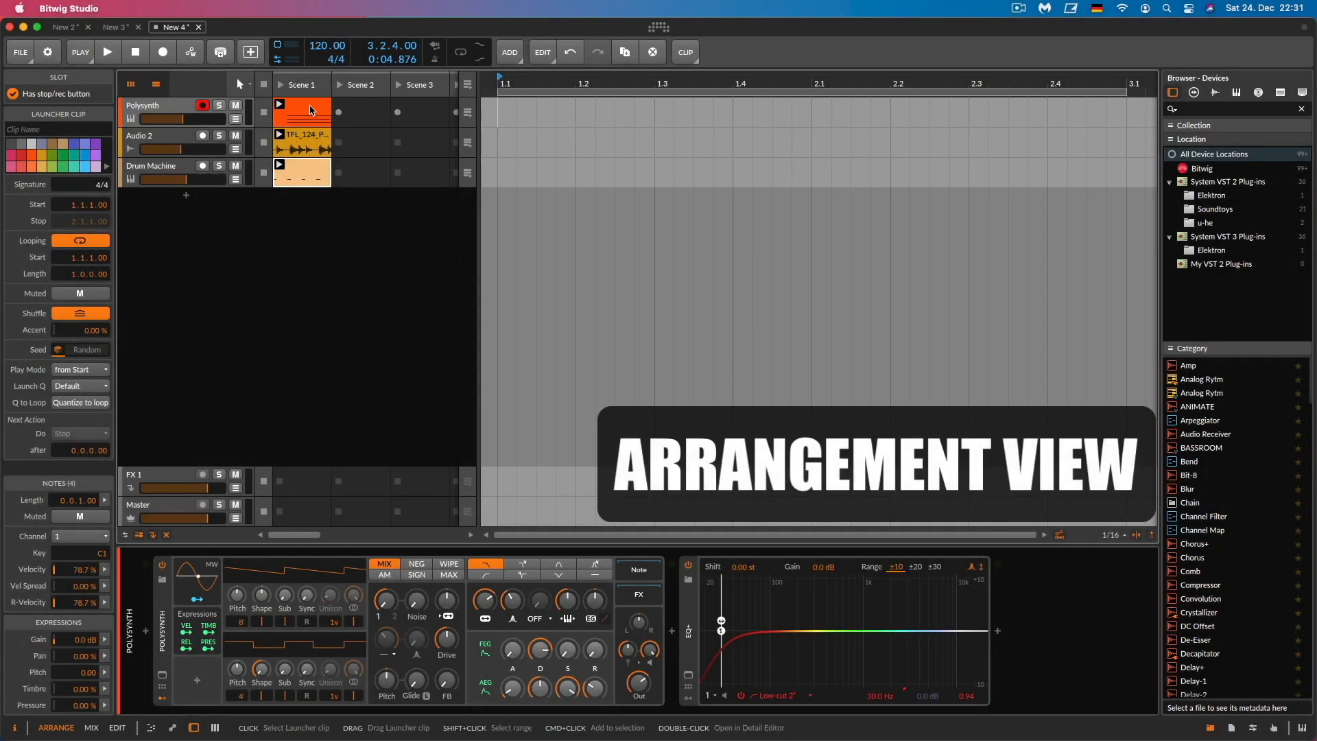
left_click(310, 109)
left_click(299, 170, "shift")
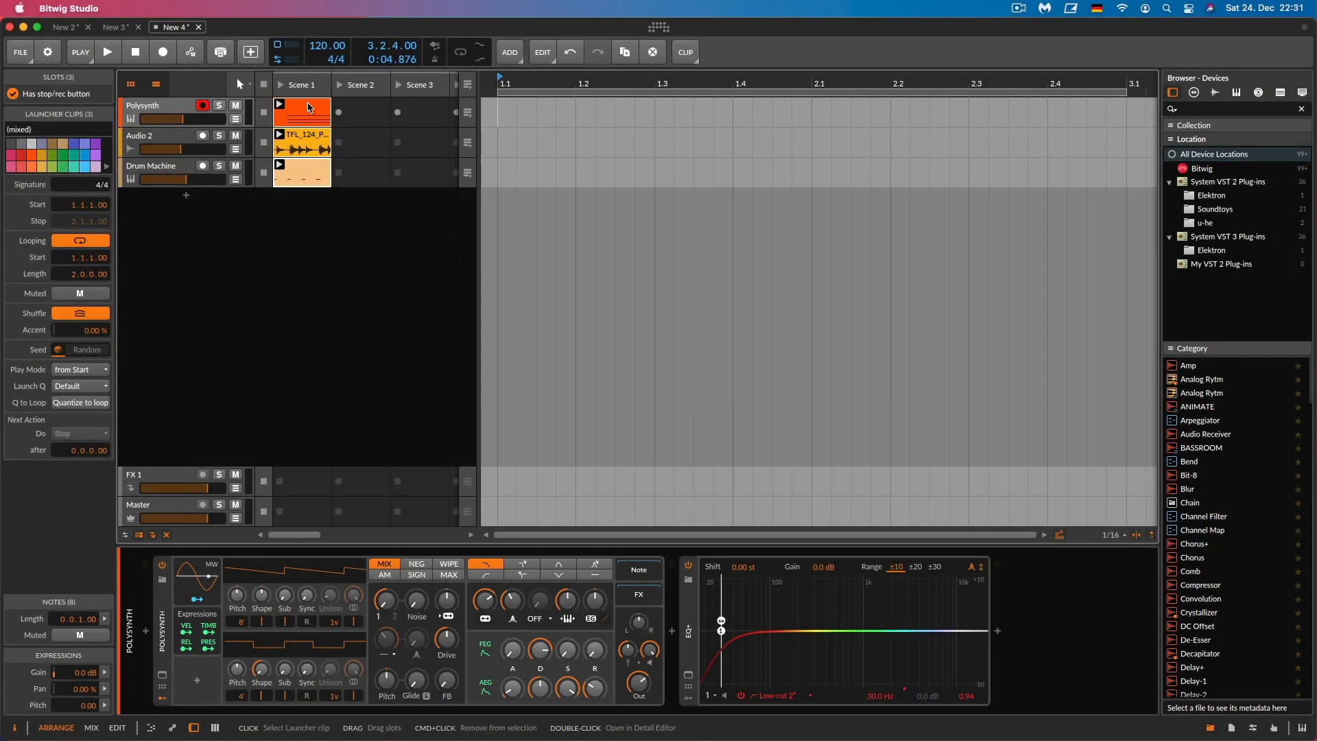
left_click_drag(307, 108, 491, 118)
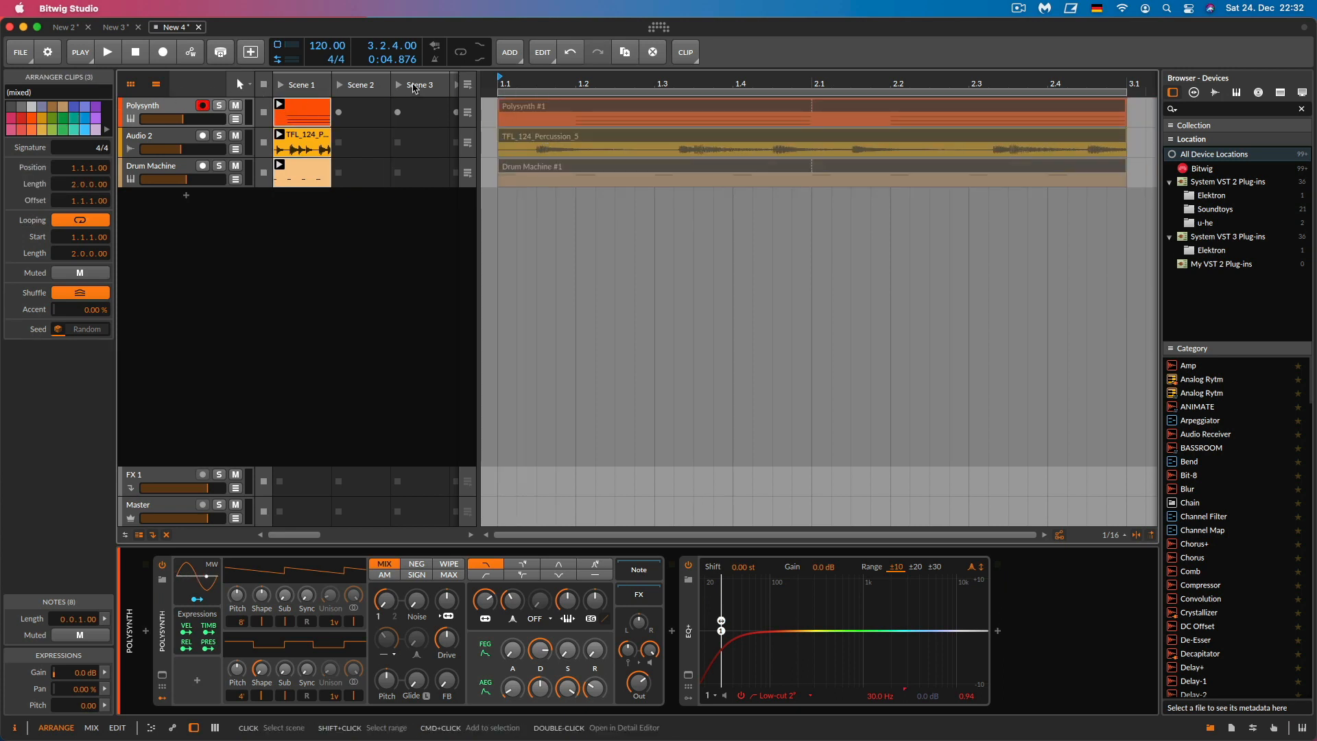
Hide the clip launcher and play the arrangement with all tracks switched back to arranger playback
left_click(157, 85)
left_click(131, 85)
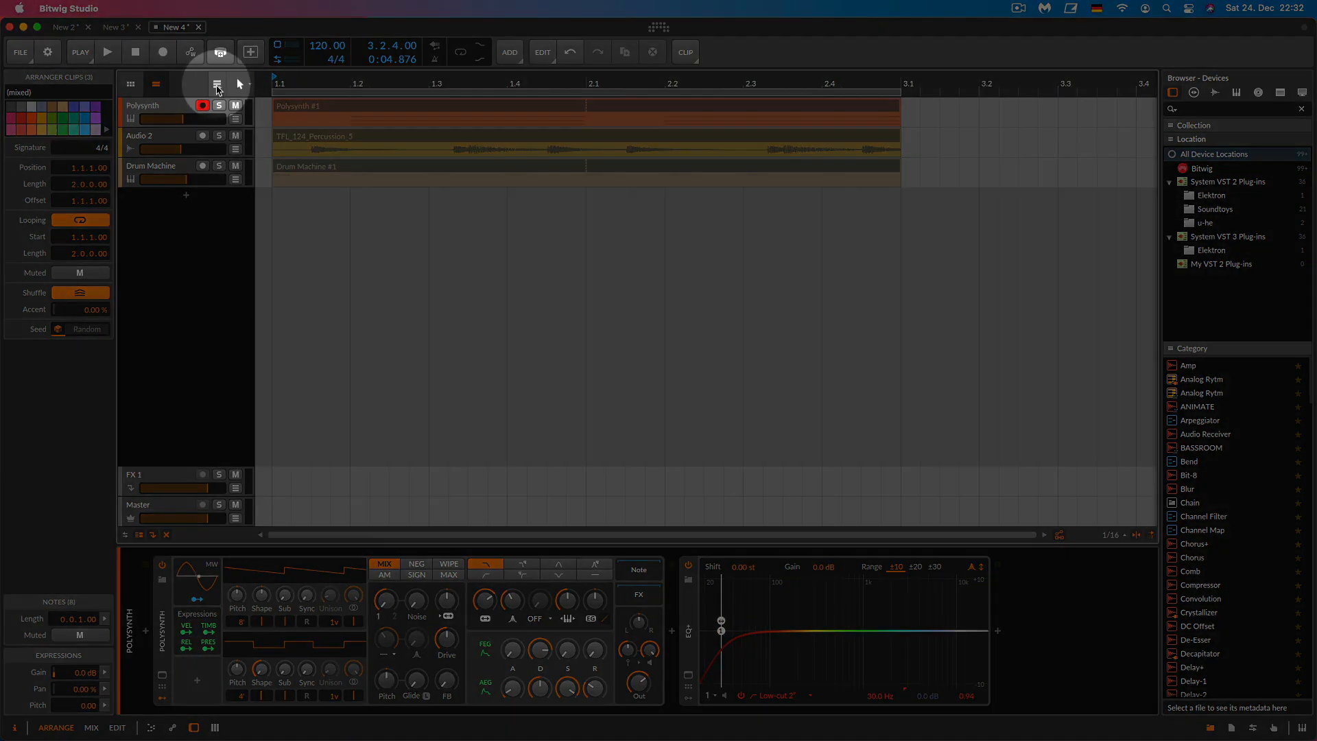
left_click(216, 87)
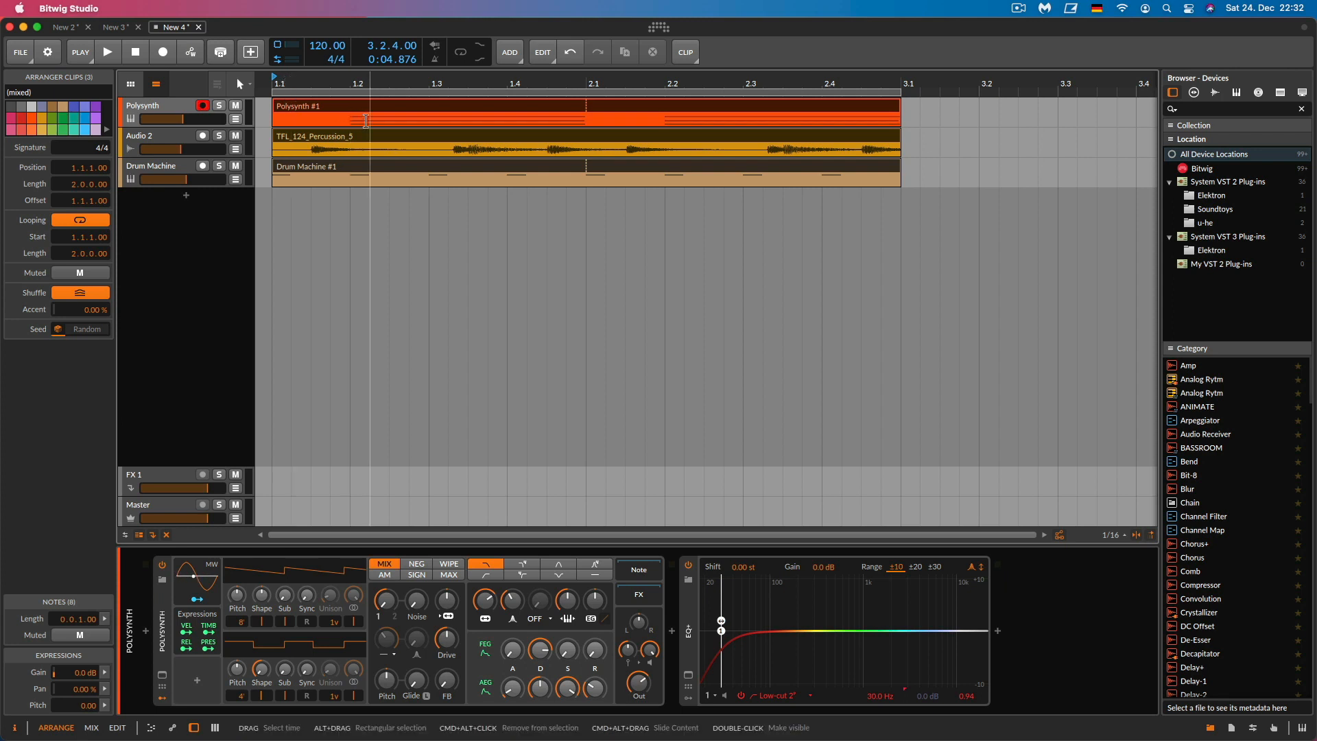
key("space")
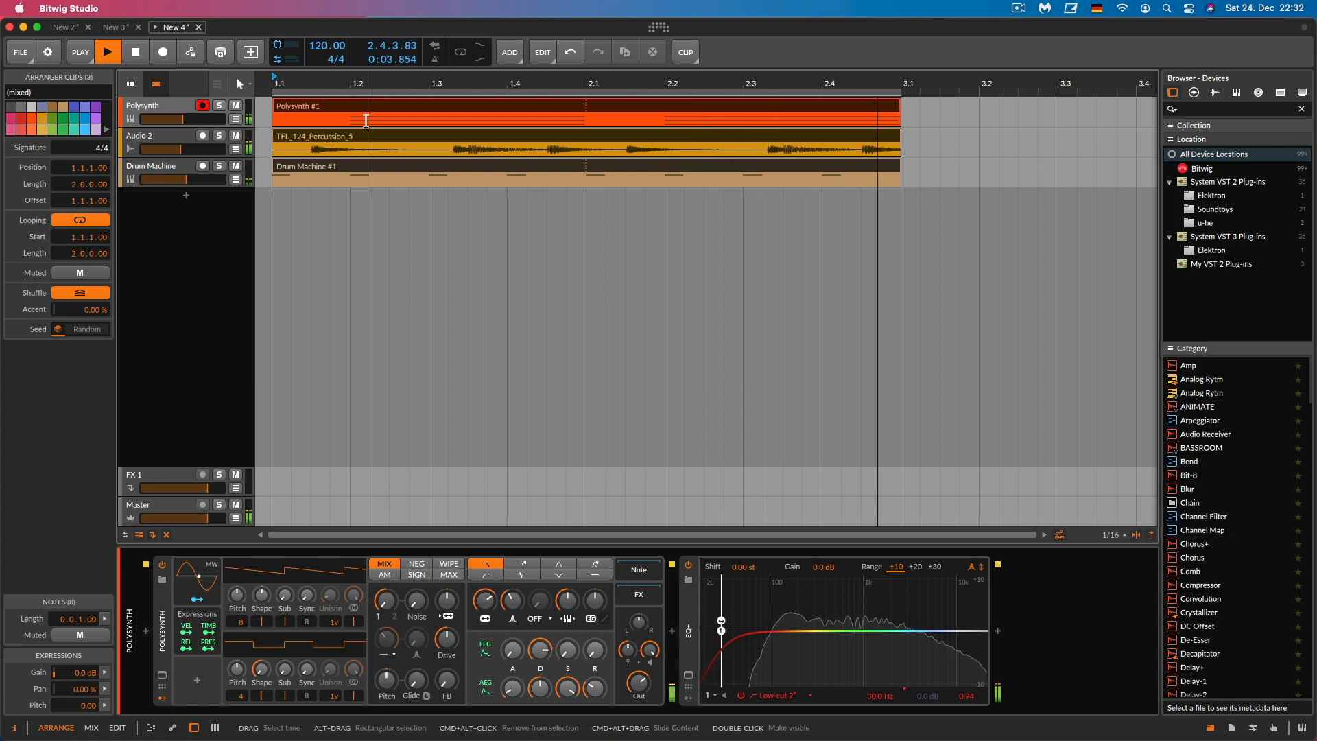
key("space")
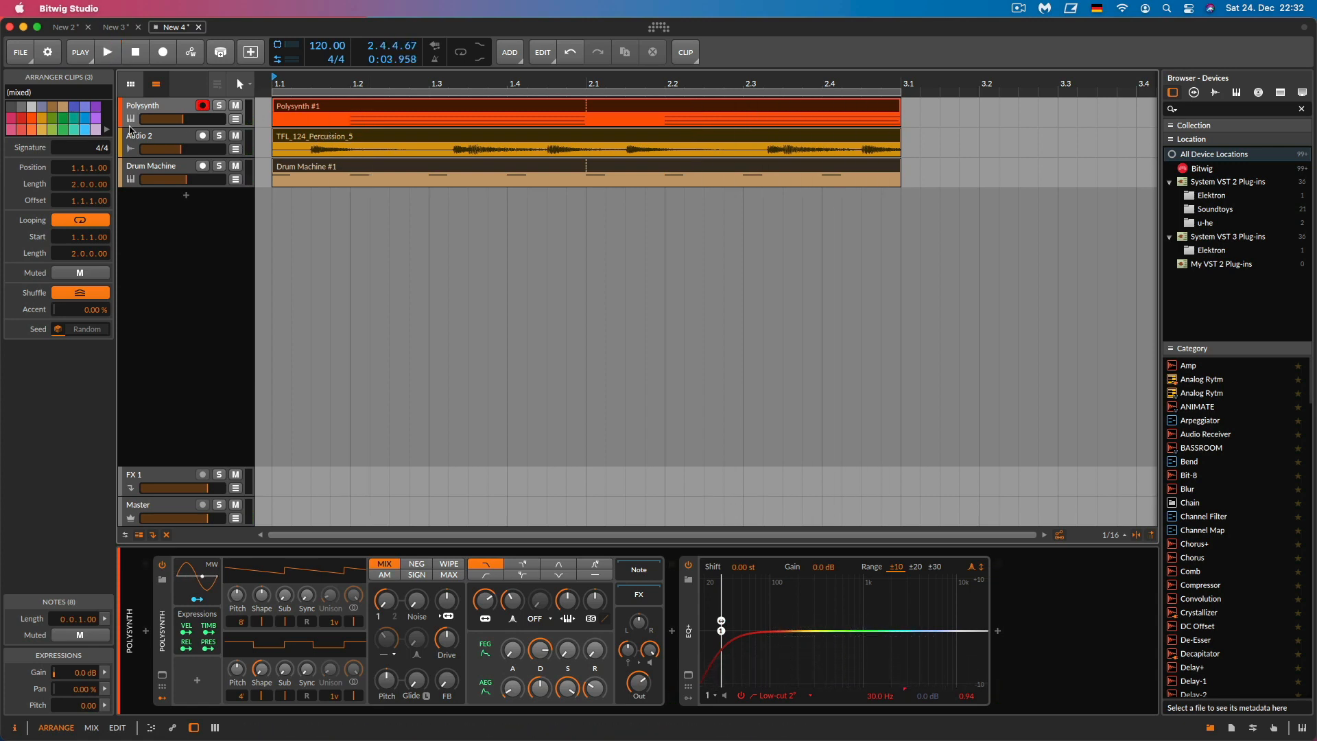
Show the Polysynth track's automation lane in the arranger and assign it to the Polysynth's Filter Frequency
left_click(236, 120)
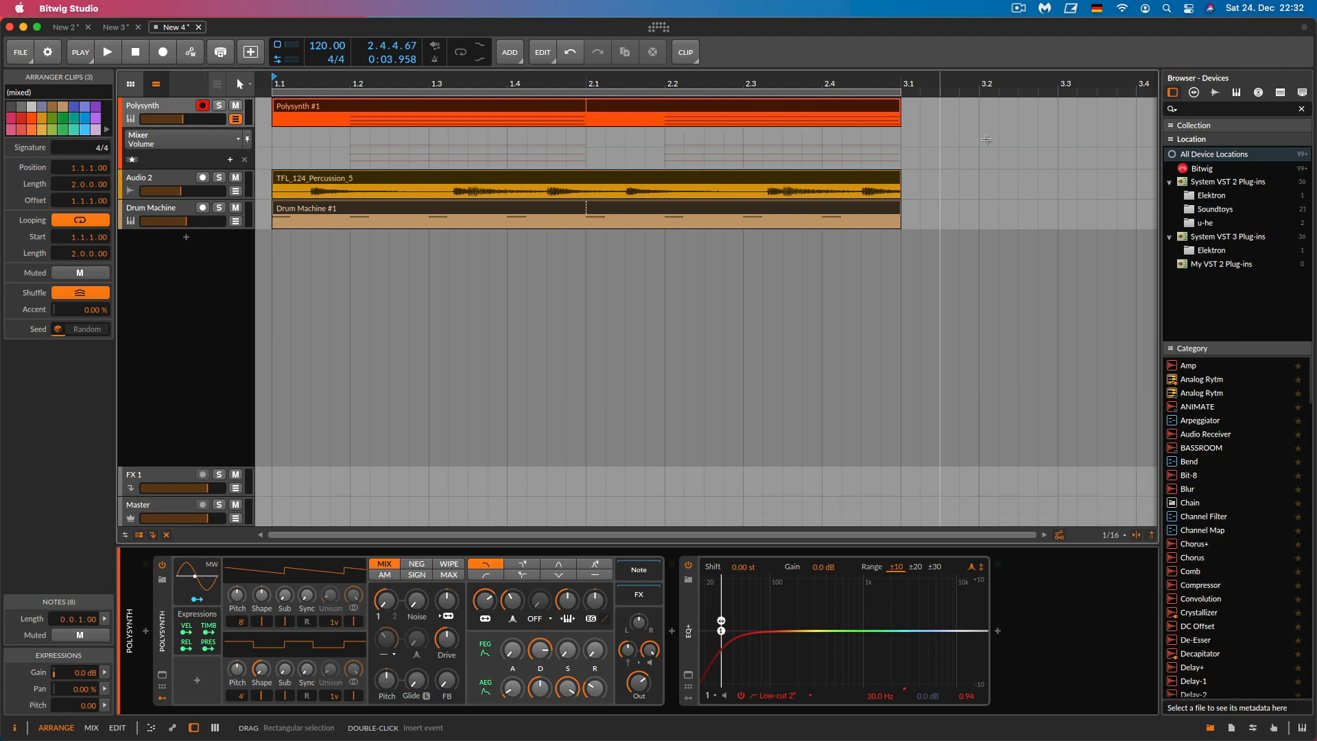
left_click(179, 142)
mouse_move(186, 166)
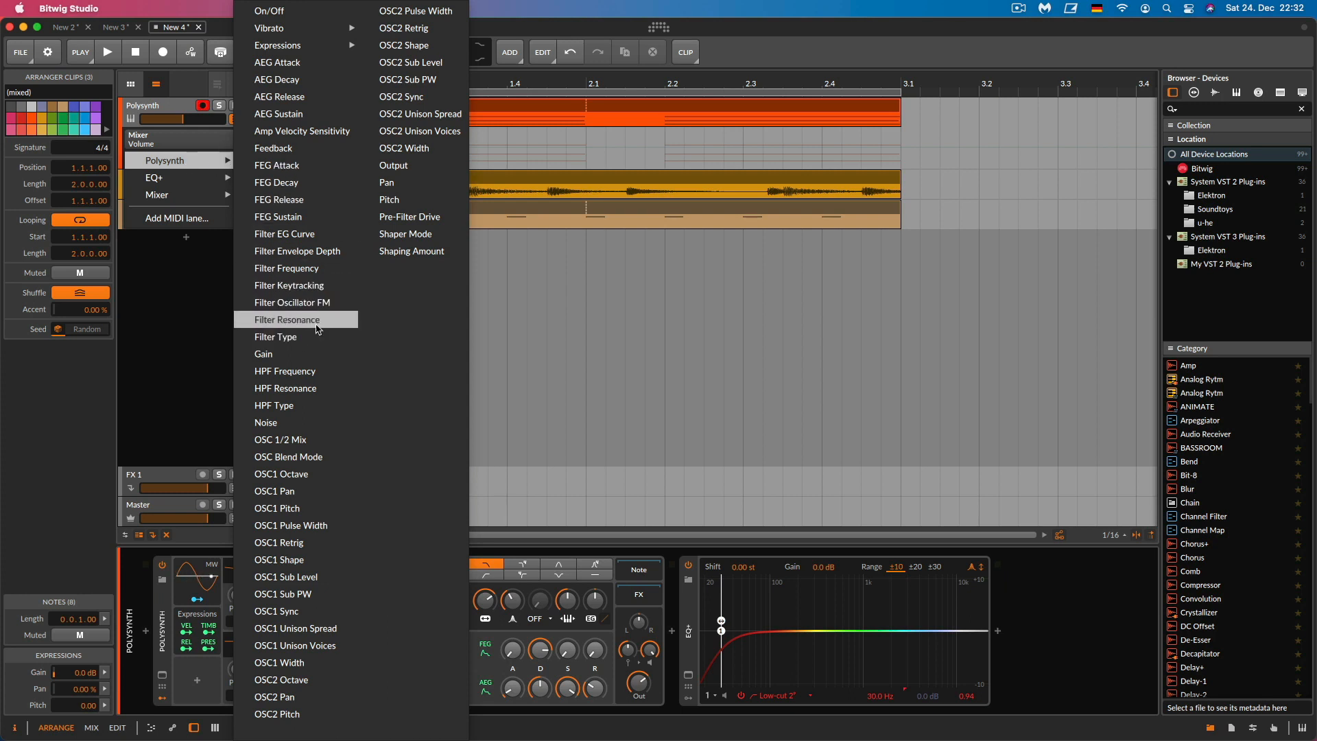
left_click(300, 271)
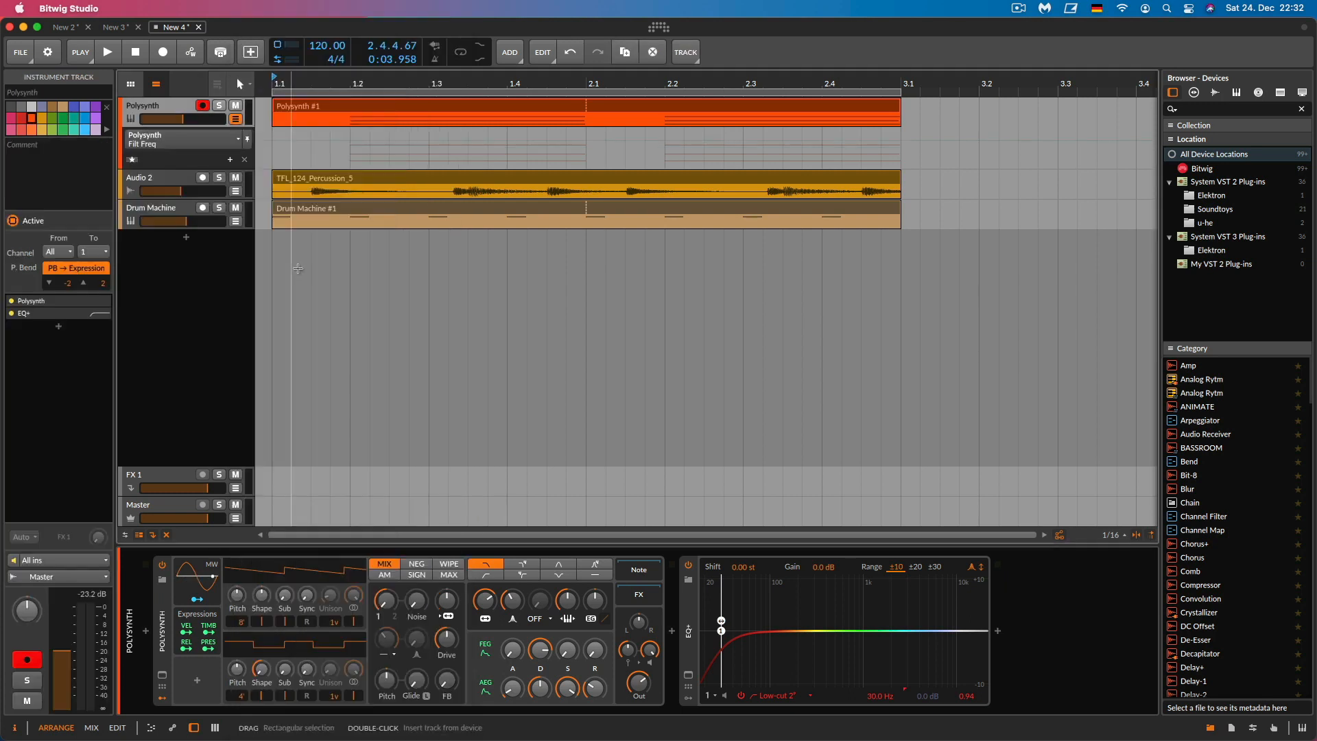
Draw a wavy Filter Frequency automation curve from 1.1 to 3.1 with the Pen tool and audition it
left_click(248, 88)
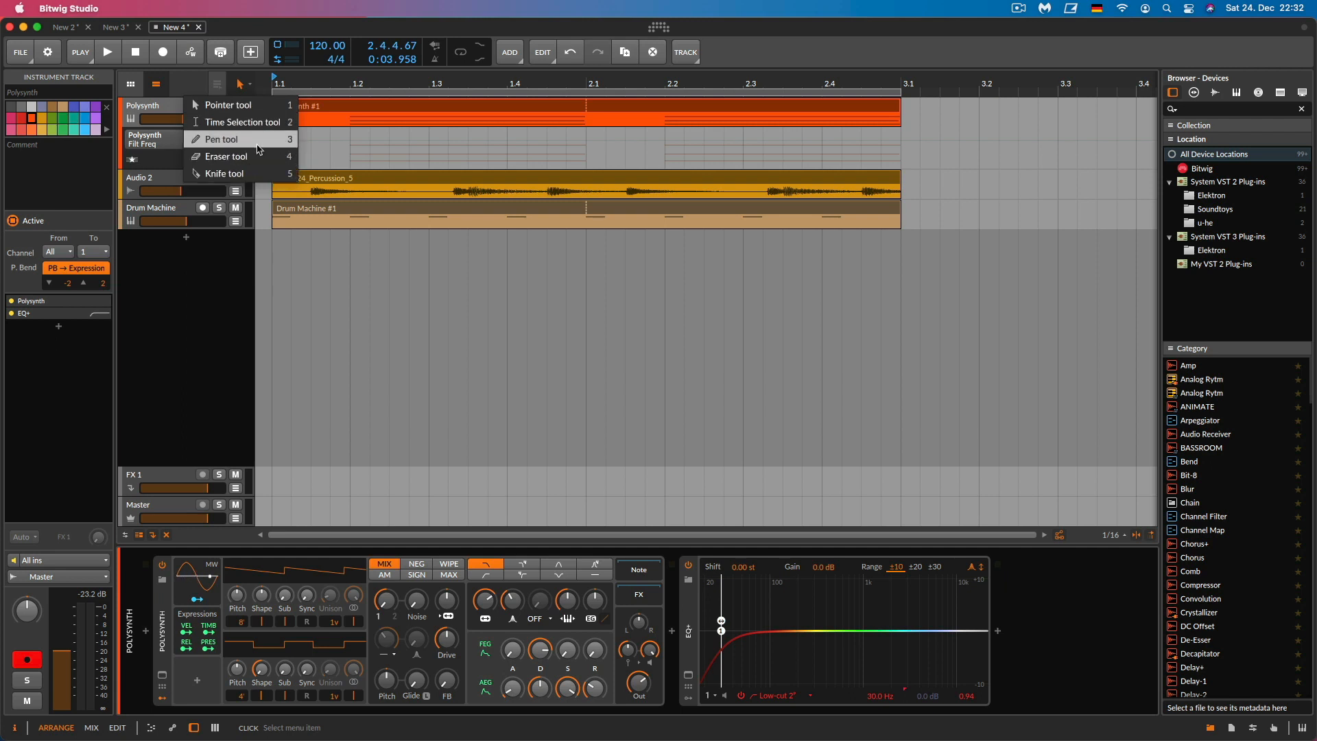
left_click(277, 106)
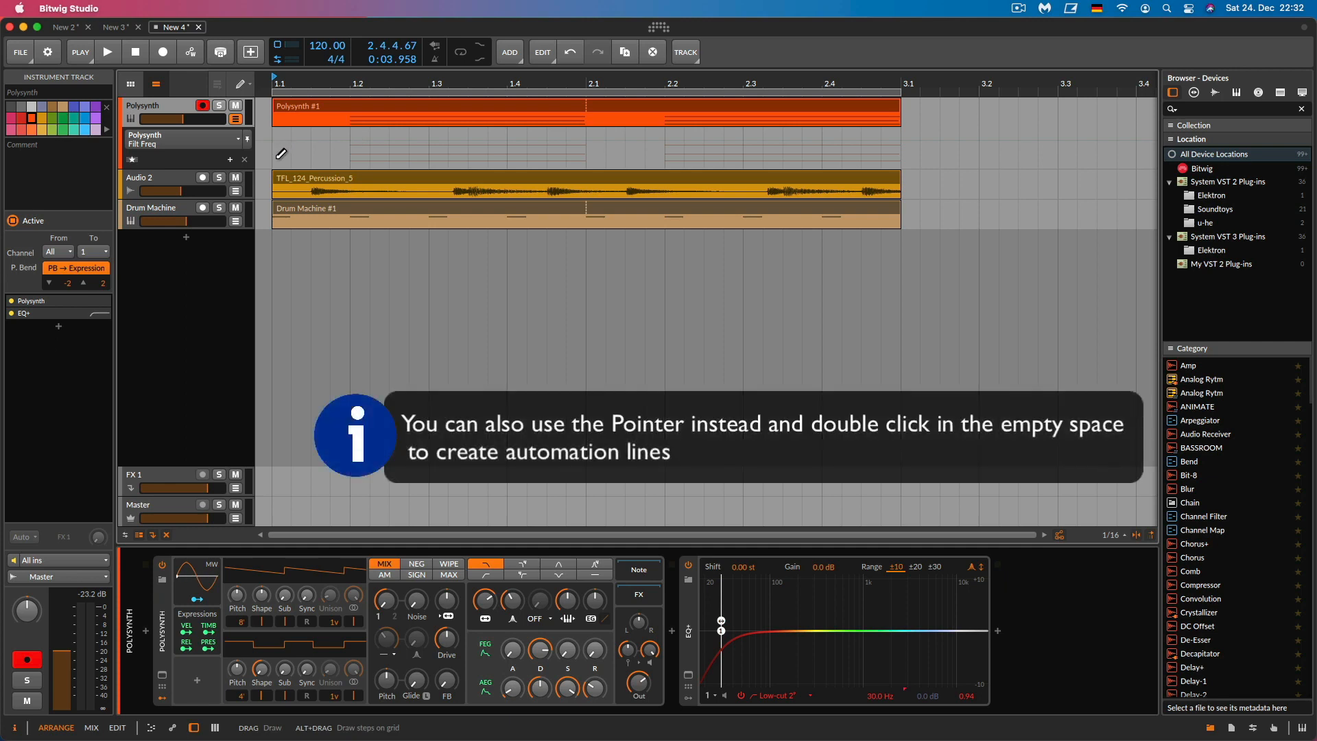
mouse_move(279, 142)
left_mouse_down()
mouse_move(397, 152)
mouse_move(524, 133)
mouse_move(830, 156)
mouse_move(903, 142)
left_mouse_up()
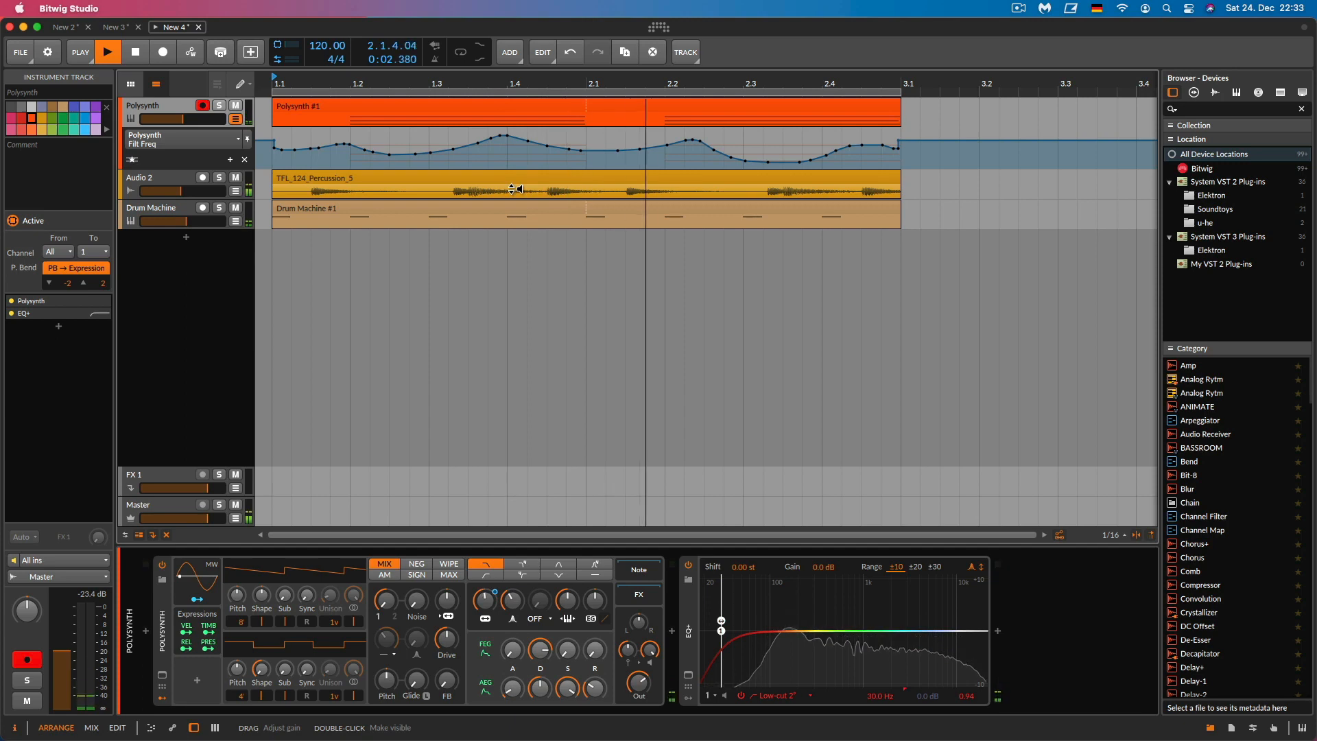
key("space")
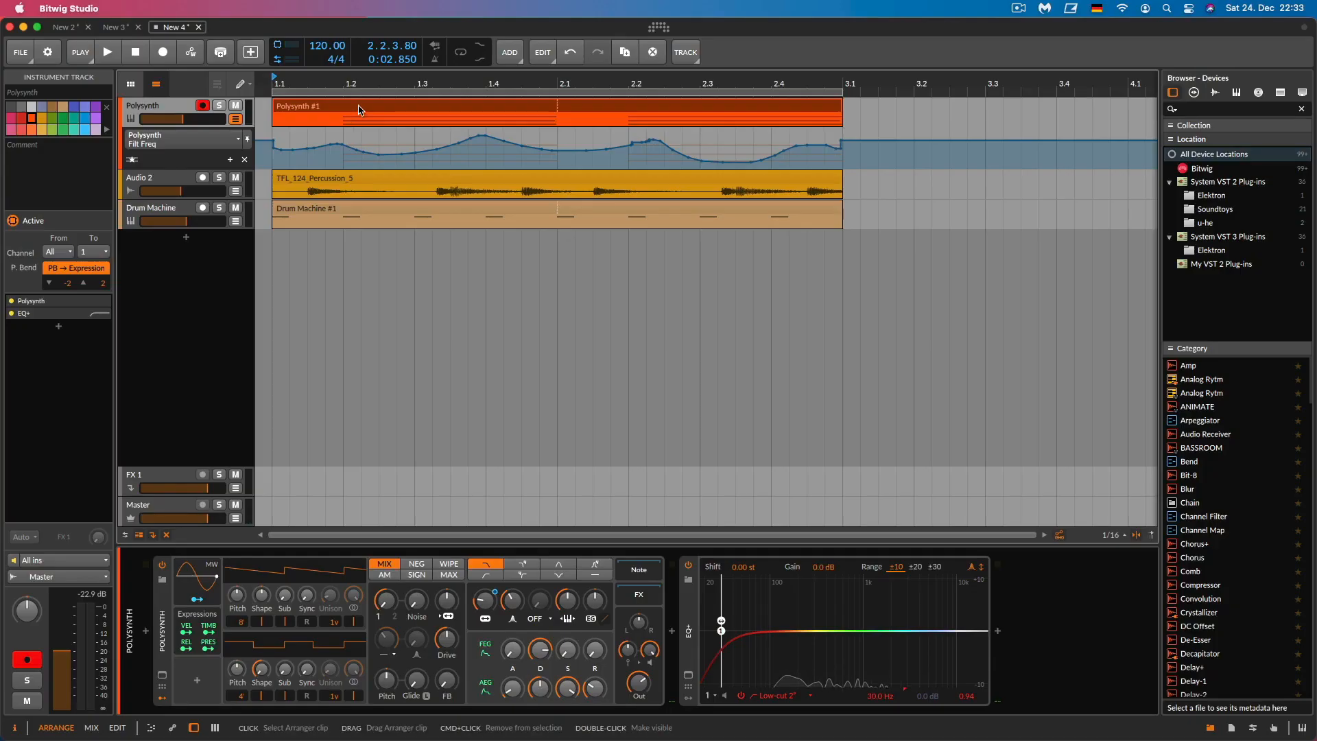
Loop playback over the two-bar Polysynth clip and redraw the Filter Frequency curve flatter around 1.4 and from 2.2 to 3.1
left_click(359, 110)
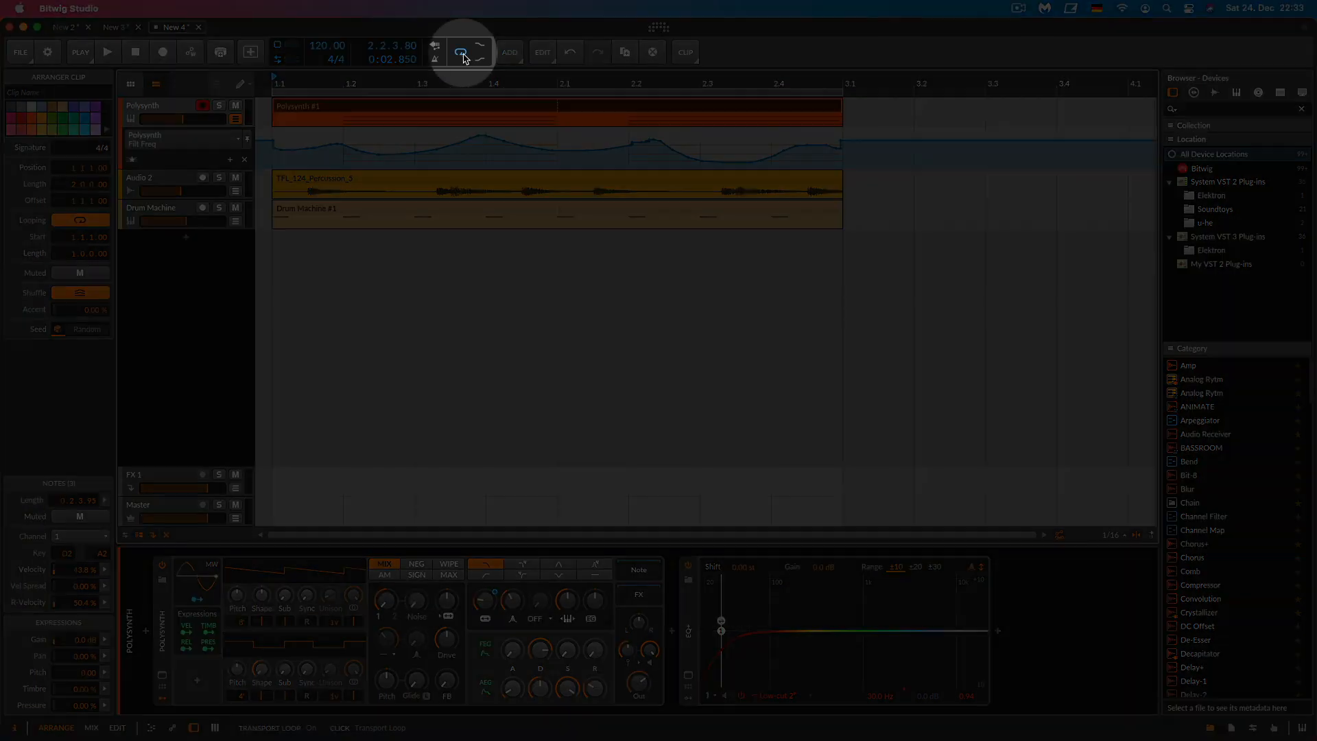
left_click(462, 54)
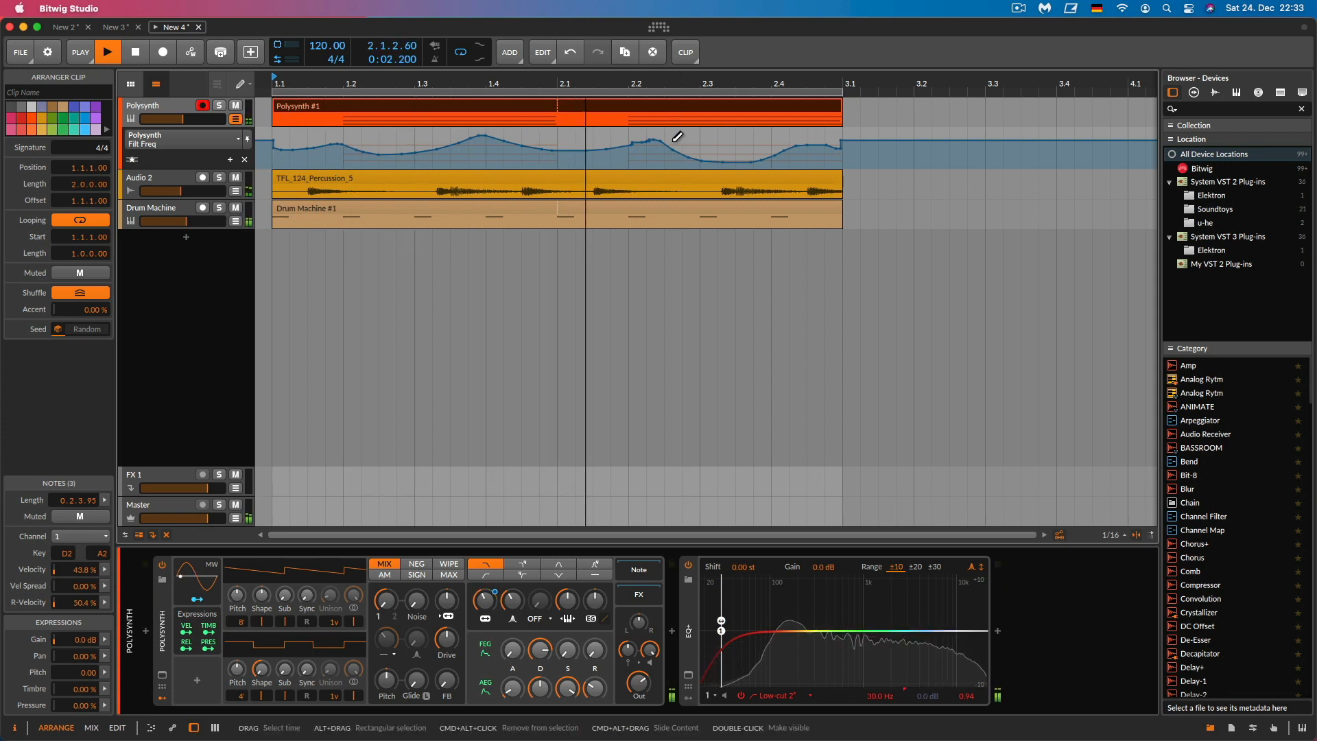
left_click_drag(675, 140, 840, 144)
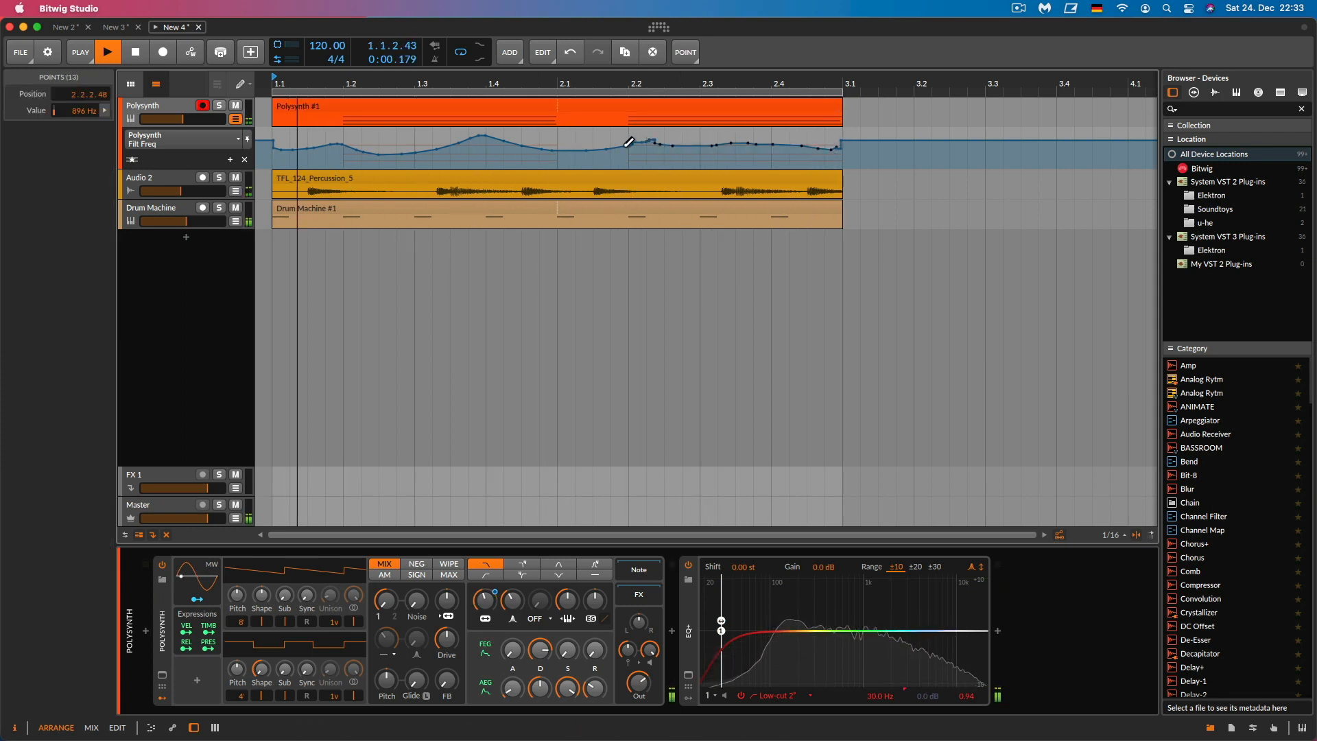
left_click_drag(476, 138, 501, 139)
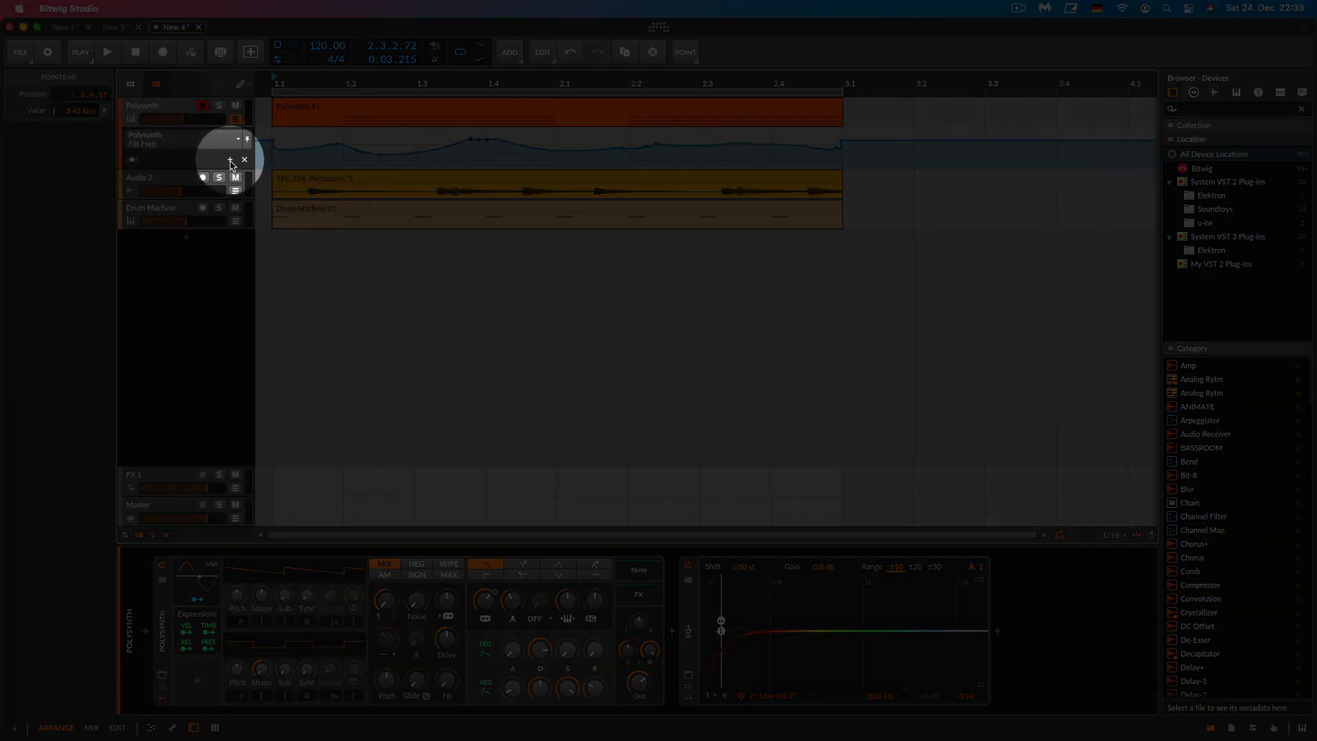
Give Filter Frequency its own automation lane and draw a Filter Resonance curve across the two bars in the main lane
left_click(231, 160)
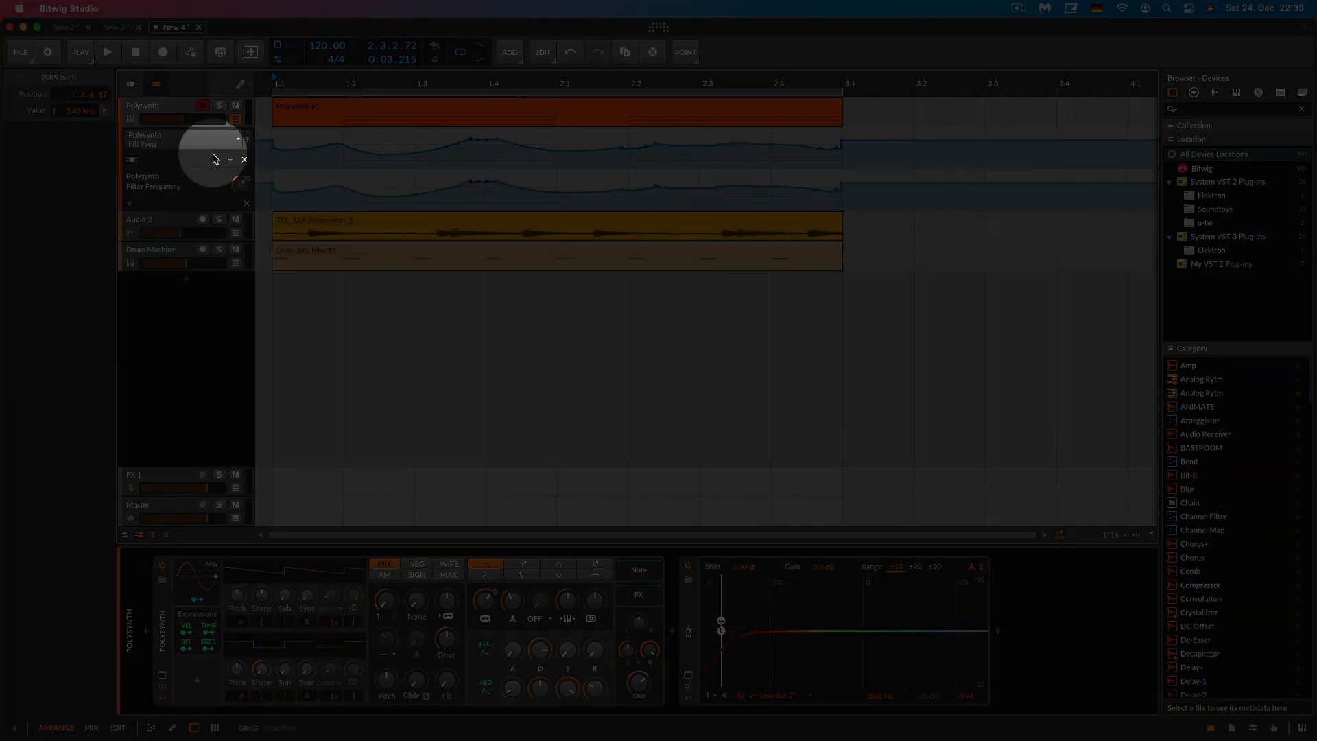
left_click(211, 149)
mouse_move(200, 192)
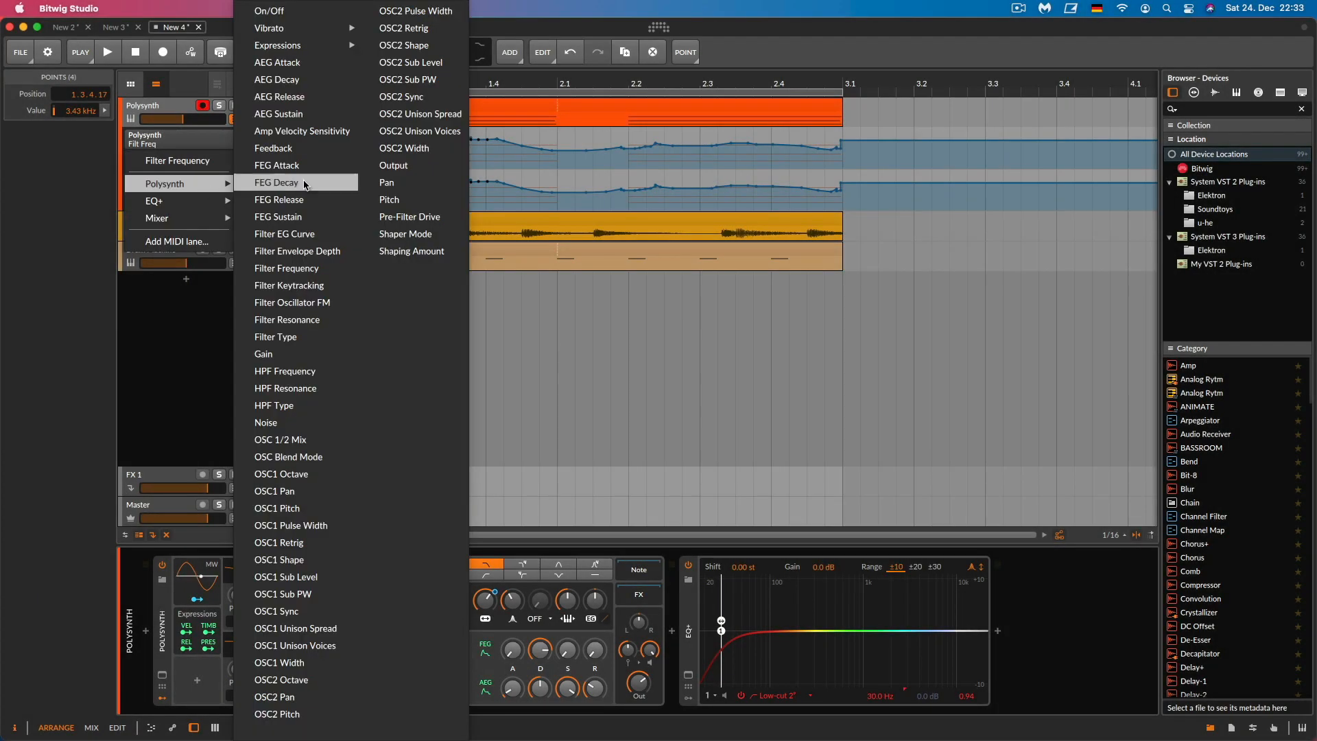
left_click(288, 321)
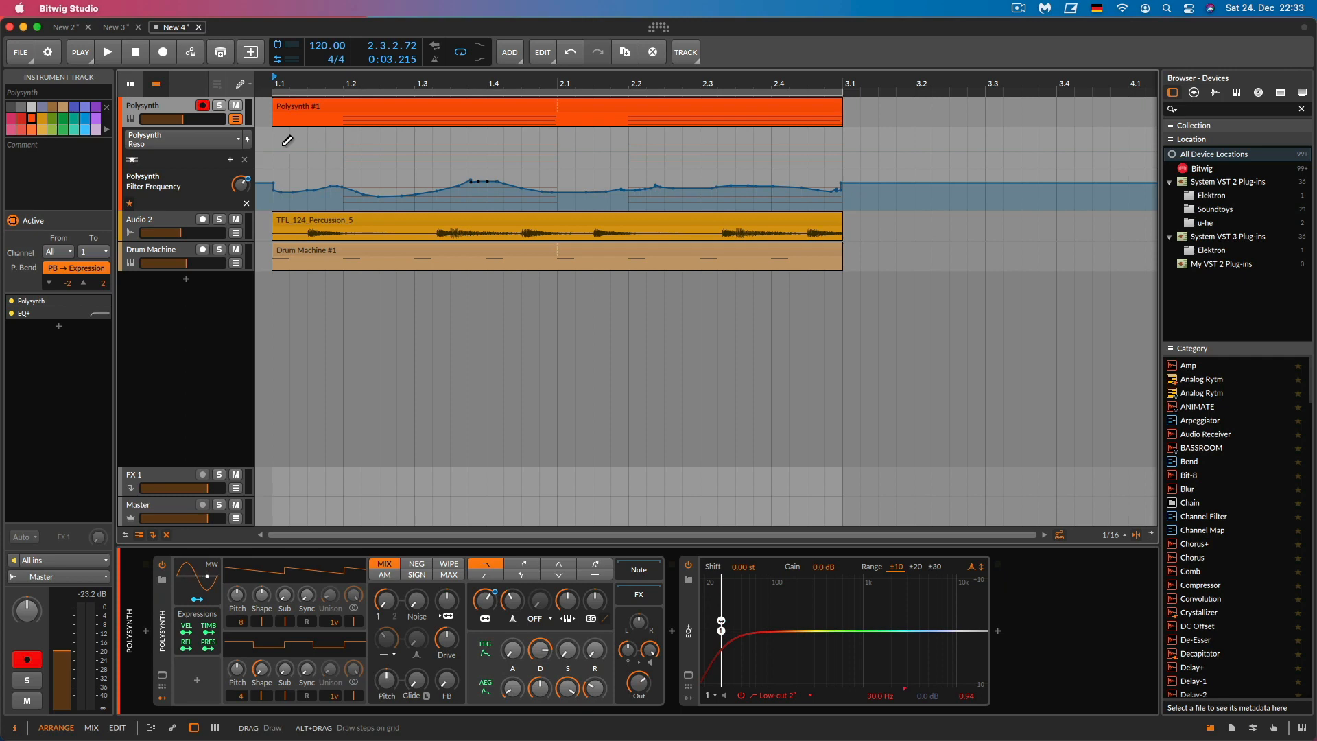
mouse_move(318, 139)
left_mouse_down()
mouse_move(638, 147)
mouse_move(758, 126)
mouse_move(837, 150)
mouse_move(843, 163)
mouse_move(830, 165)
left_mouse_up()
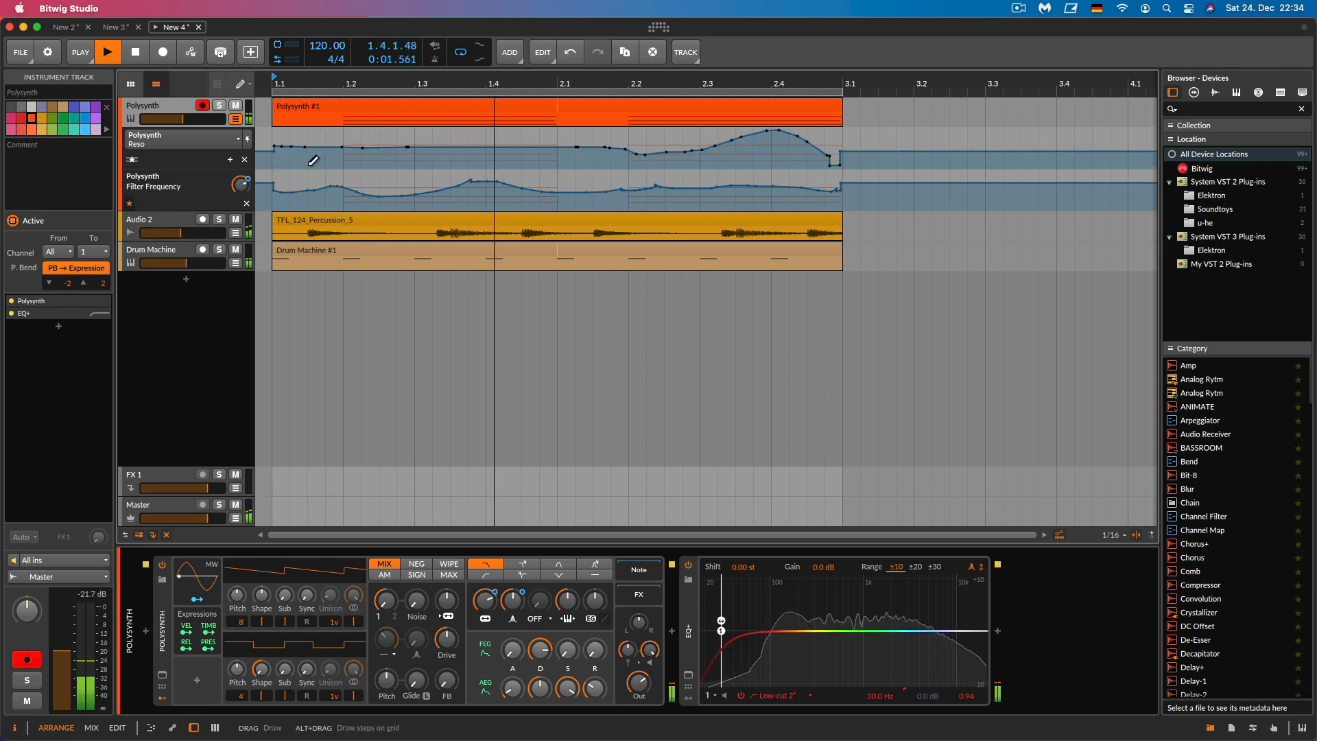
mouse_move(334, 160)
left_mouse_down()
mouse_move(477, 138)
mouse_move(542, 158)
mouse_move(803, 134)
mouse_move(844, 157)
left_mouse_up()
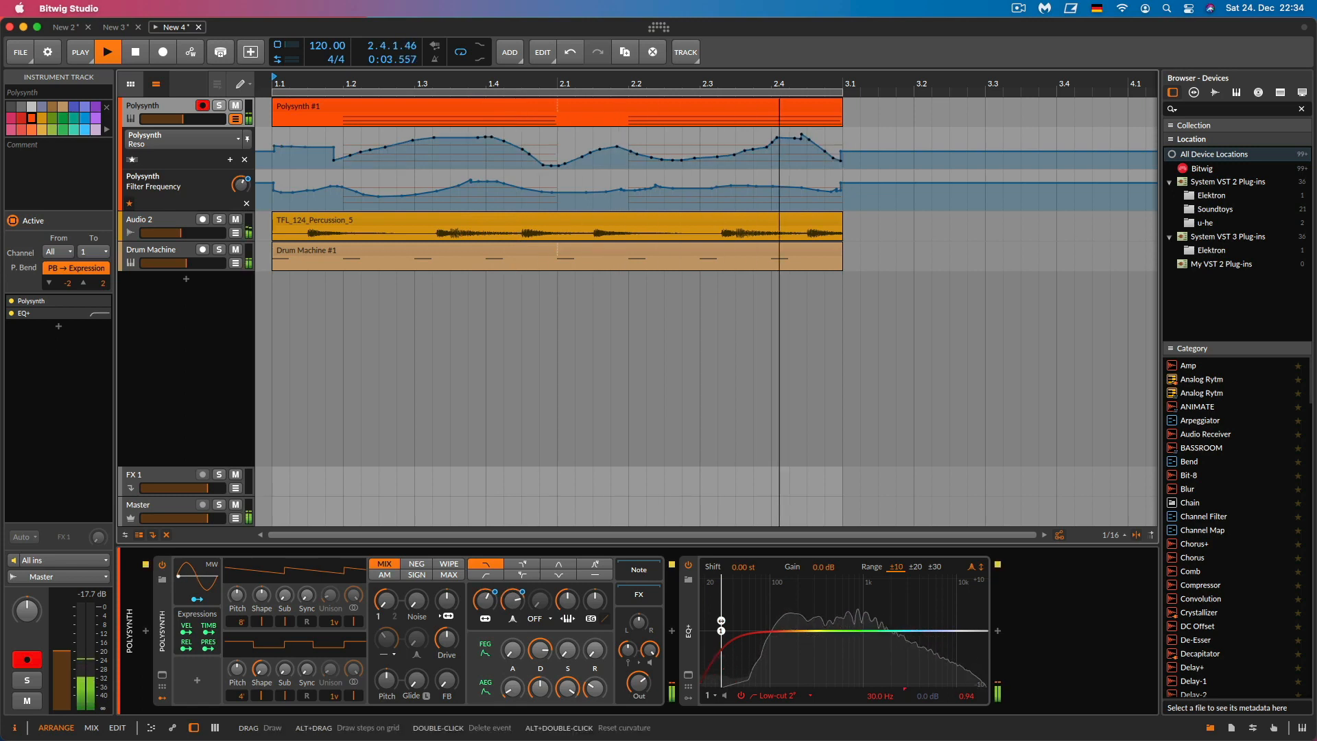
Give Filter Resonance its own automation lane and switch the main lane to the Polysynth's Noise parameter
left_click(230, 159)
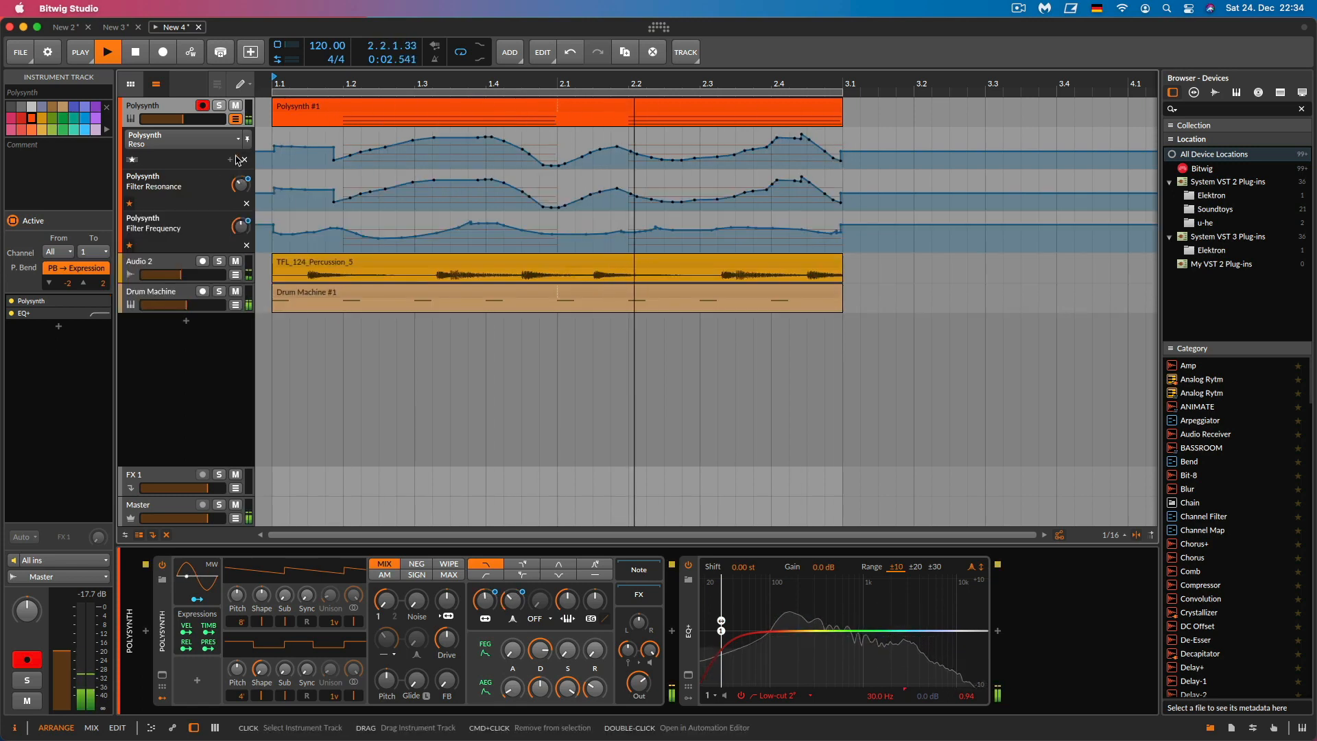
left_click(170, 144)
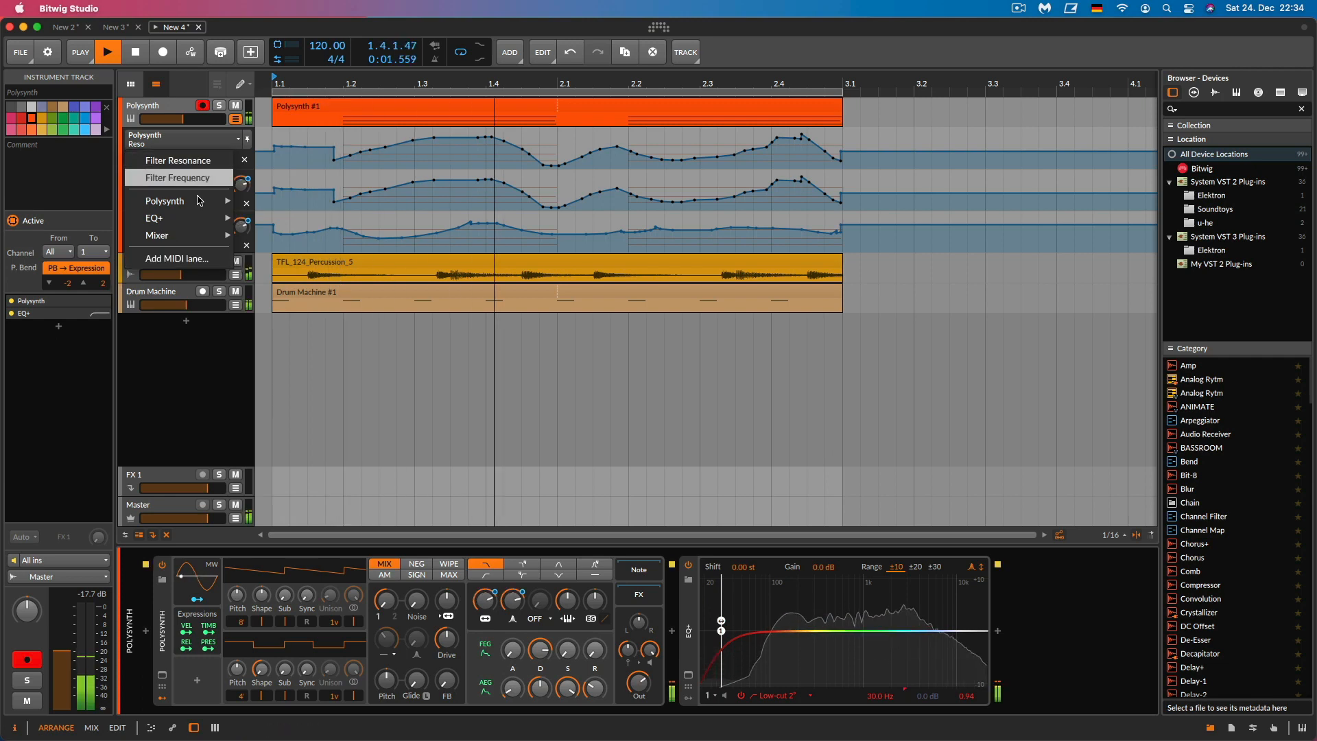
mouse_move(199, 207)
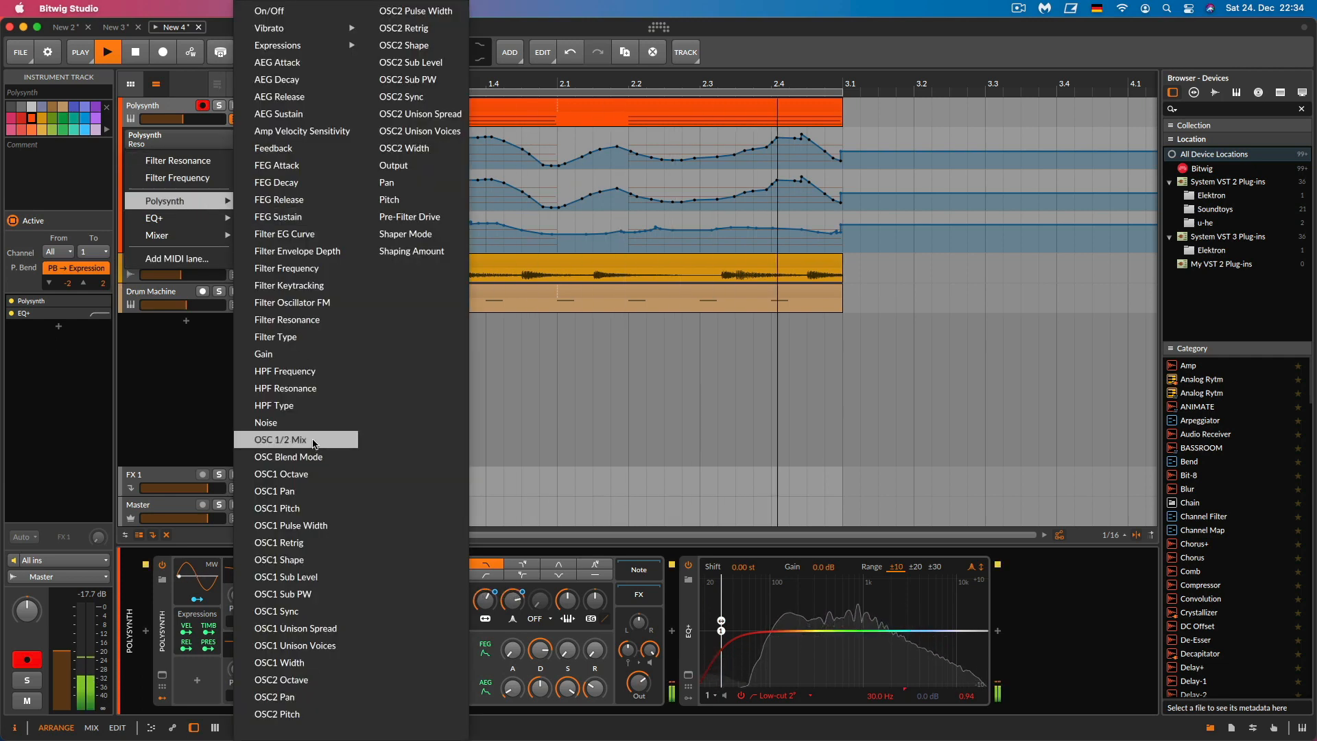
left_click(288, 422)
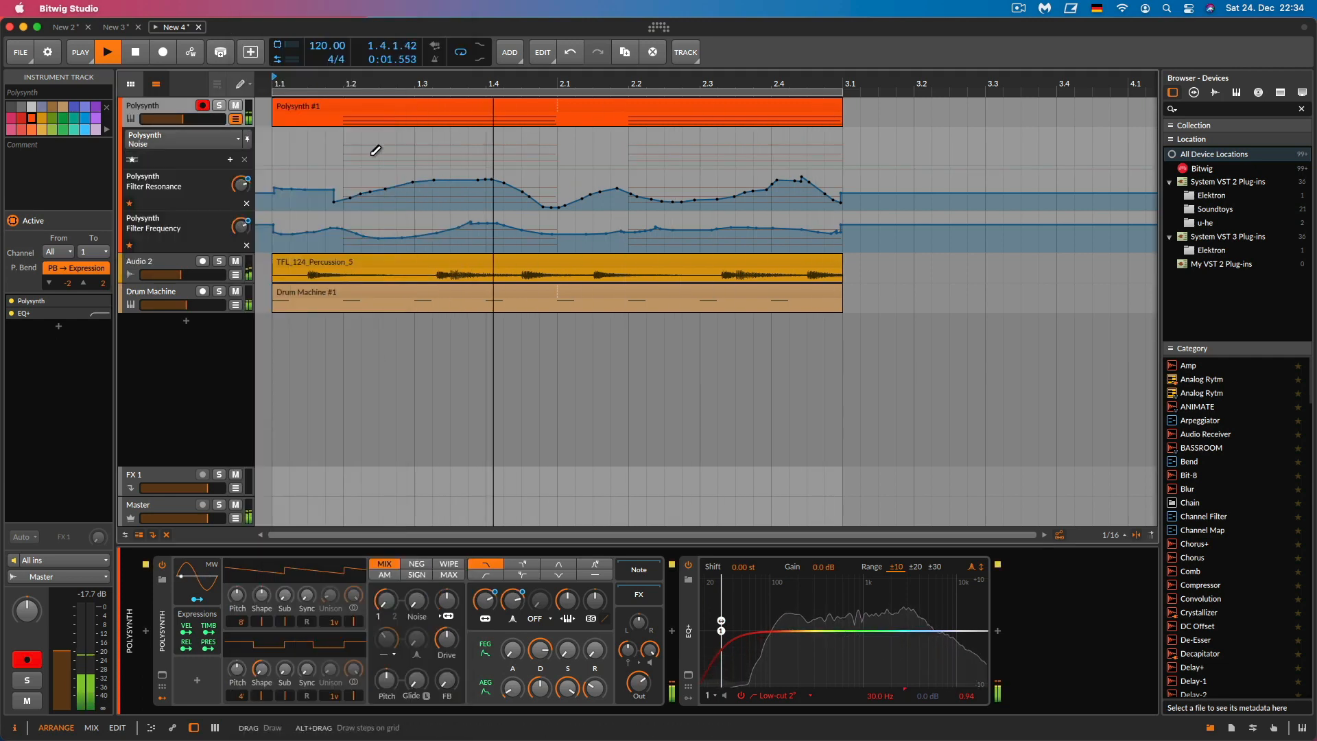
Draw a Noise automation curve across the two bars, reshape it to a lower level, and stop playback
mouse_move(281, 142)
left_mouse_down()
mouse_move(377, 133)
mouse_move(558, 153)
mouse_move(706, 122)
mouse_move(842, 129)
mouse_move(838, 167)
left_mouse_up()
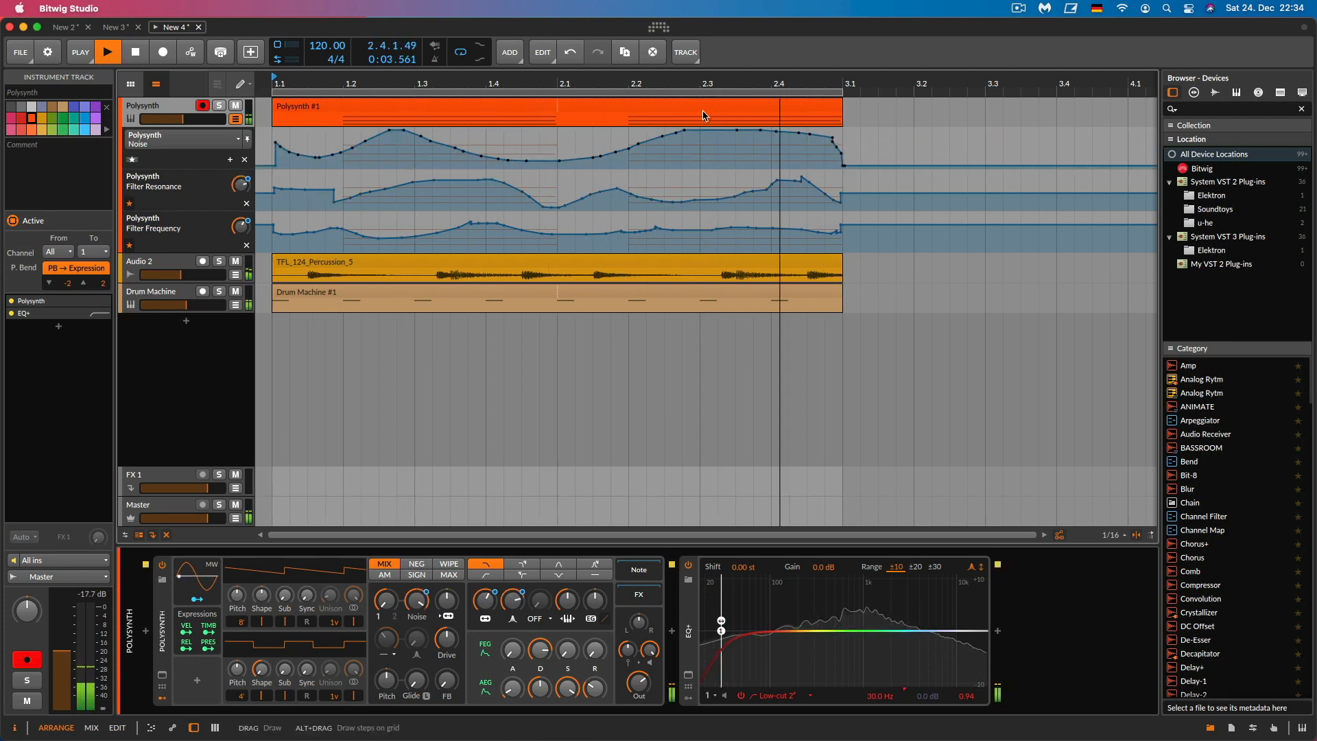
mouse_move(753, 130)
left_mouse_down()
mouse_move(731, 141)
mouse_move(329, 145)
mouse_move(832, 138)
mouse_move(287, 155)
mouse_move(767, 145)
mouse_move(842, 164)
left_mouse_up()
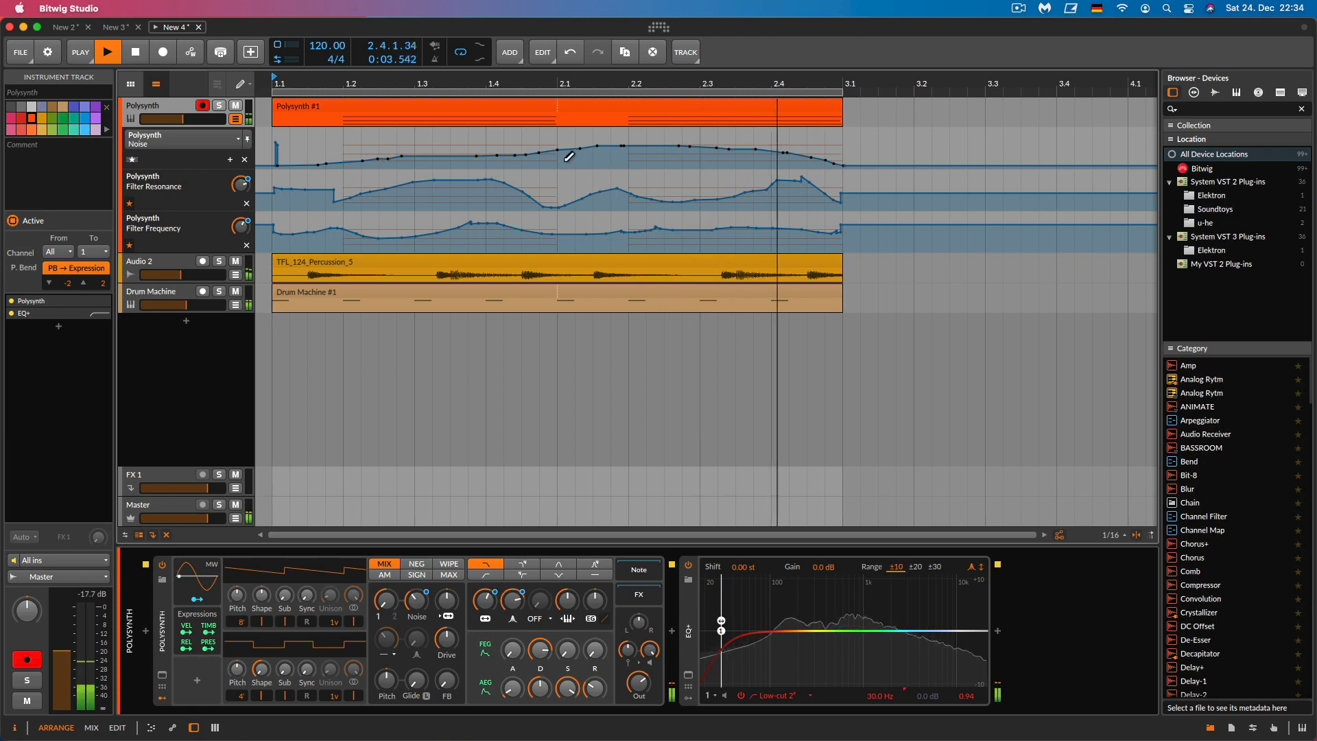
left_click_drag(604, 148, 849, 163)
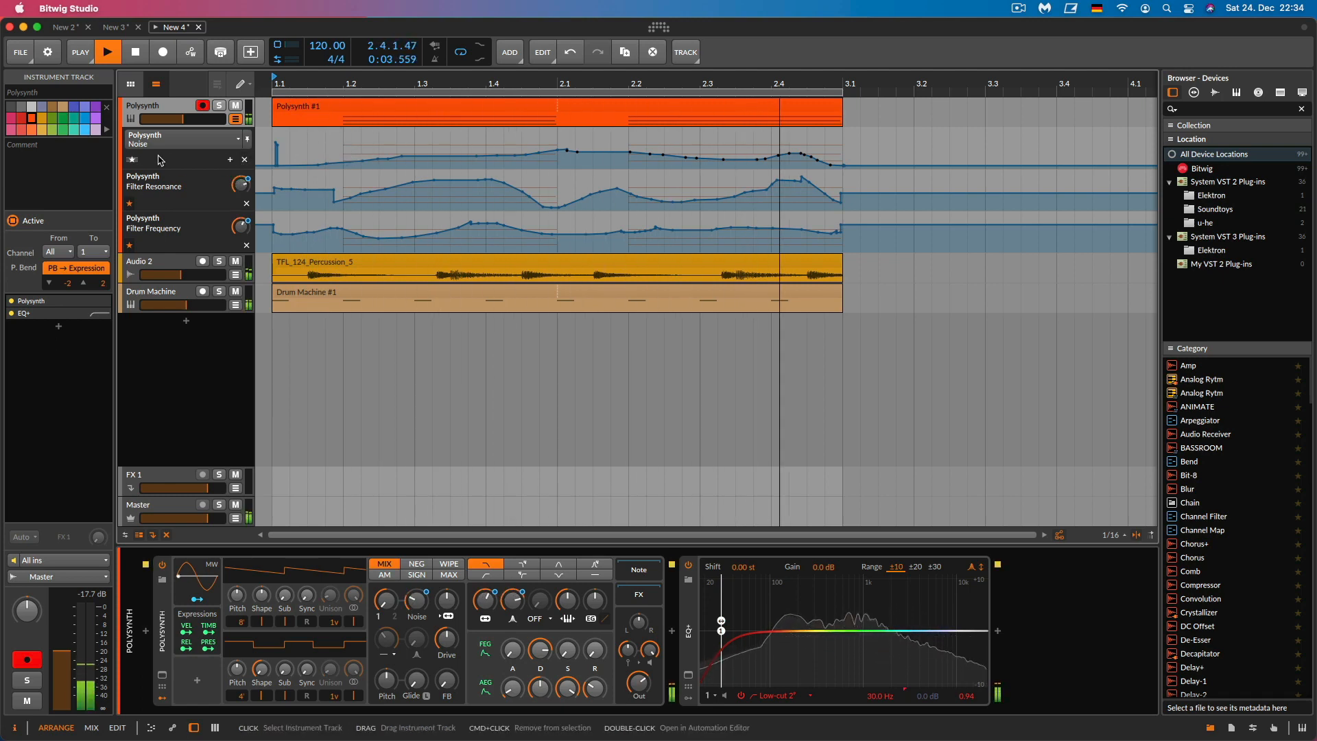
key("space")
Hide the Polysynth automation lanes and launch the Polysynth's Scene 1 clip from the clip launcher beside the arranger
left_click(236, 120)
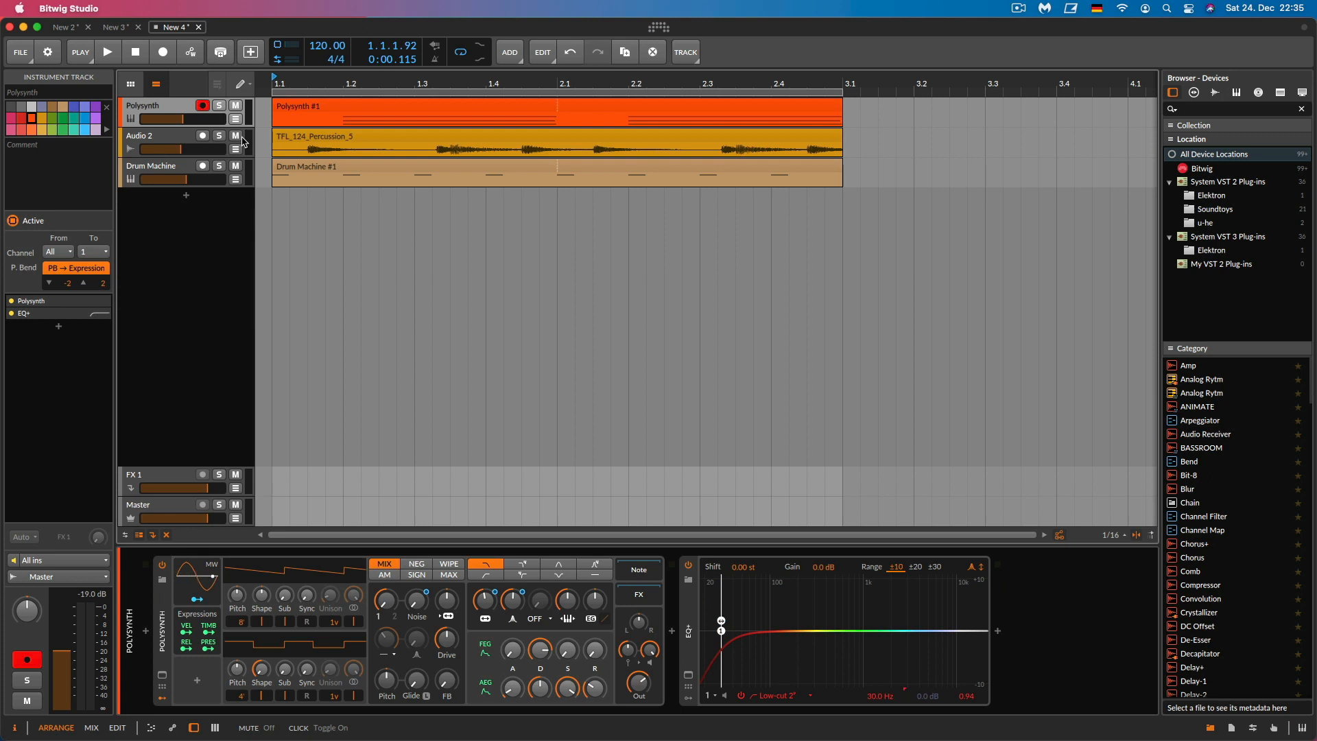
left_click(131, 86)
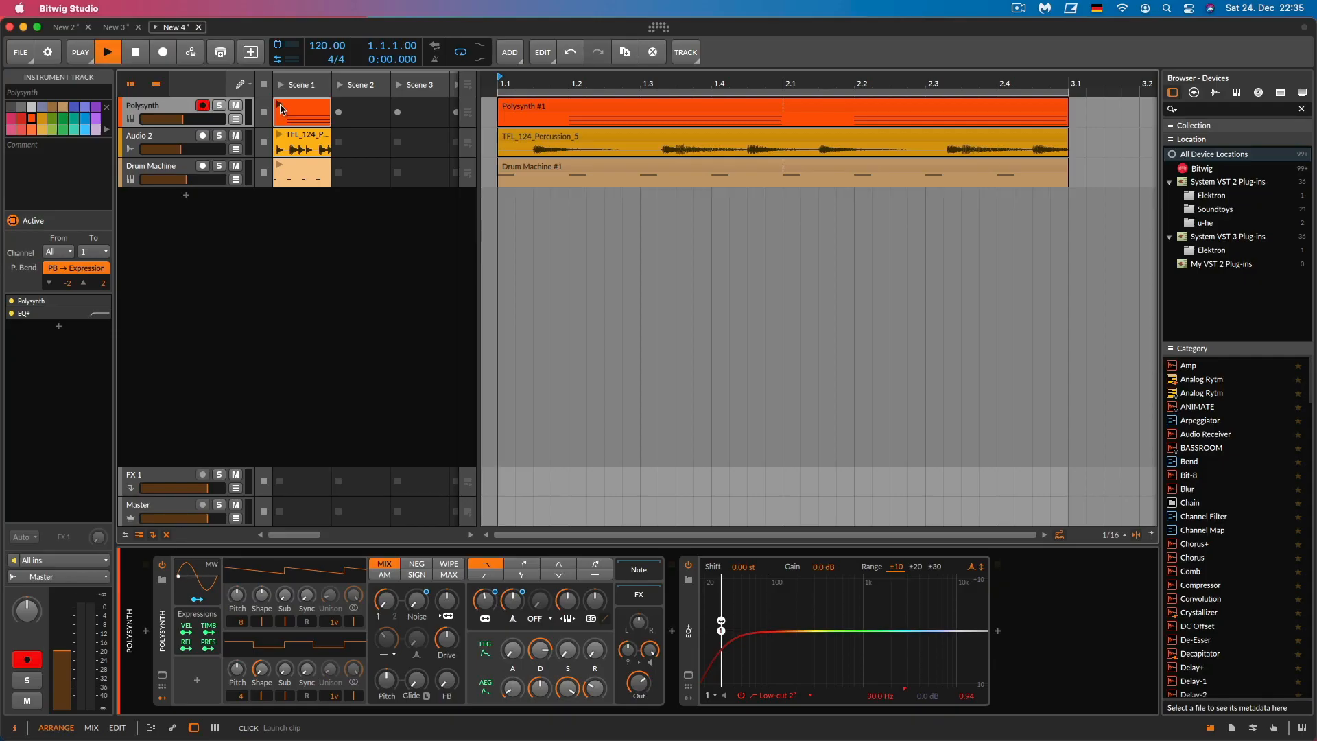
left_click(280, 108)
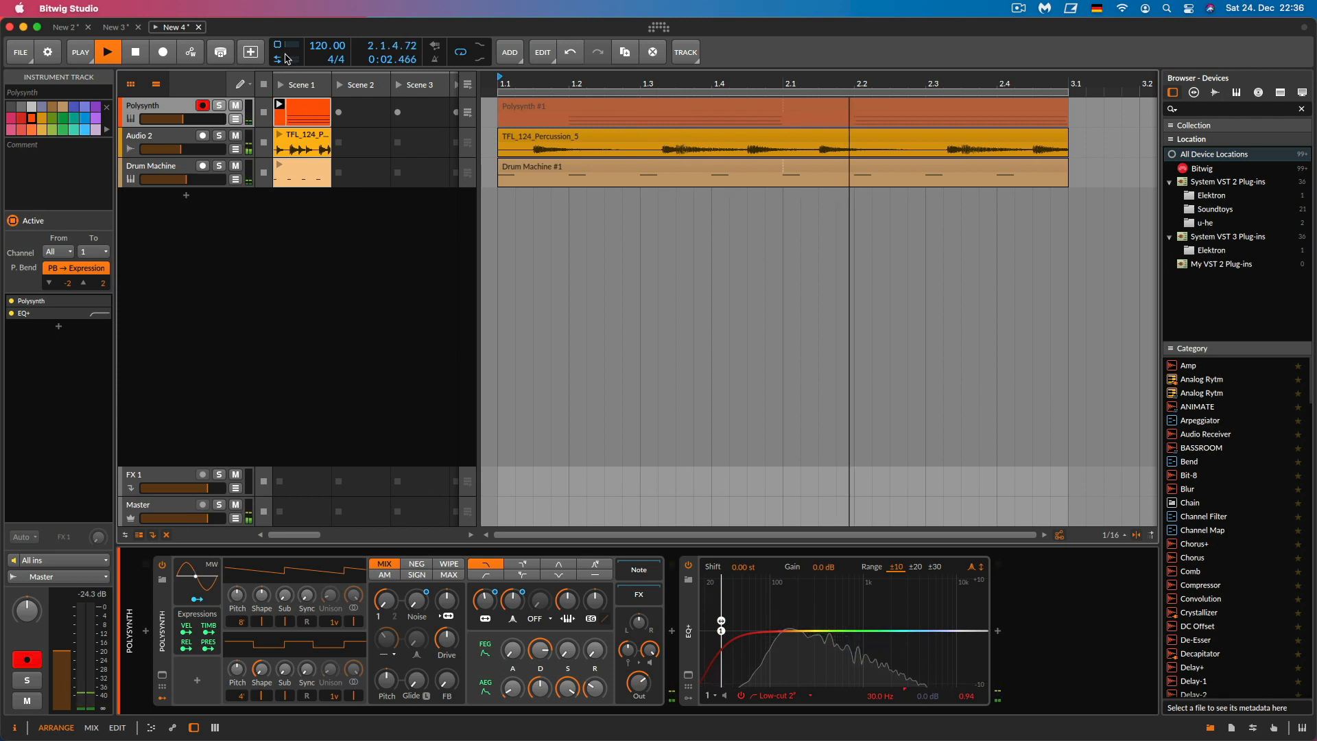
Select only the Polysynth's Scene 1 clip and set its loop length to 2.0.0.00
left_click(307, 116)
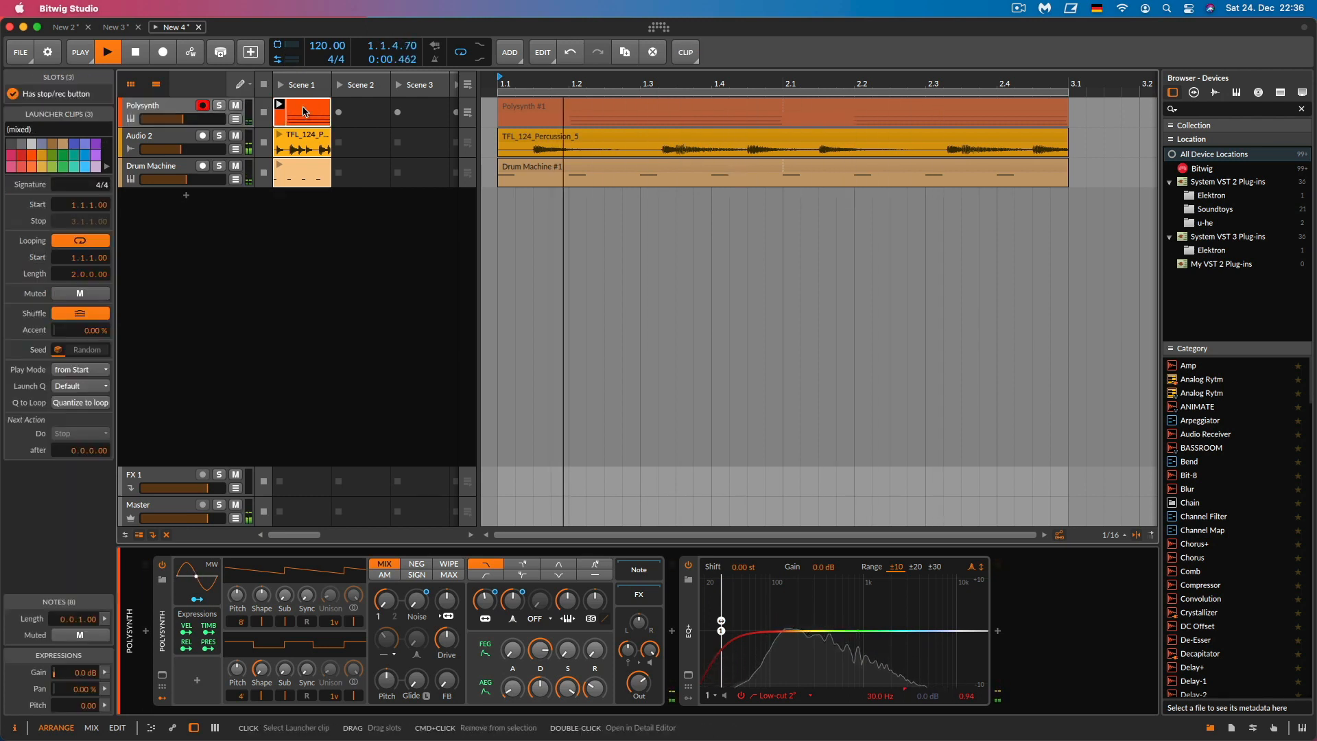
left_click(310, 122)
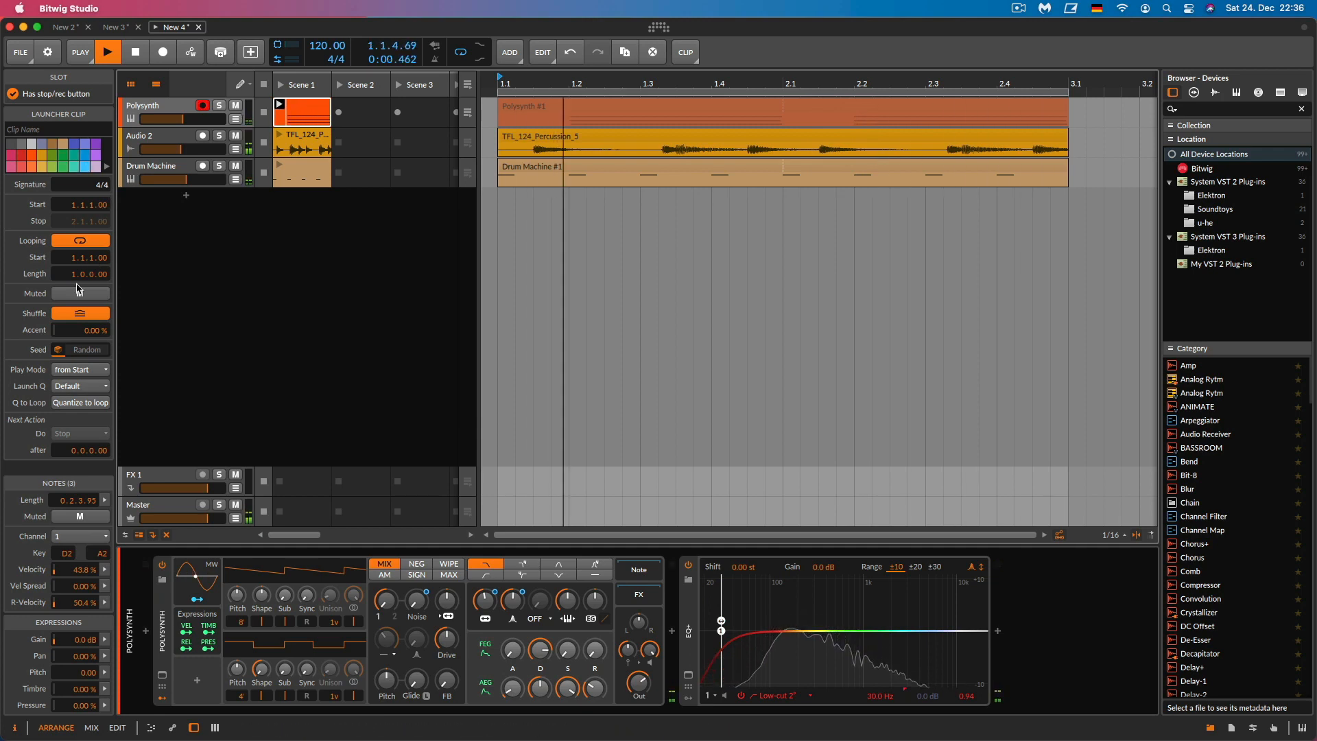
left_click_drag(77, 280, 77, 272)
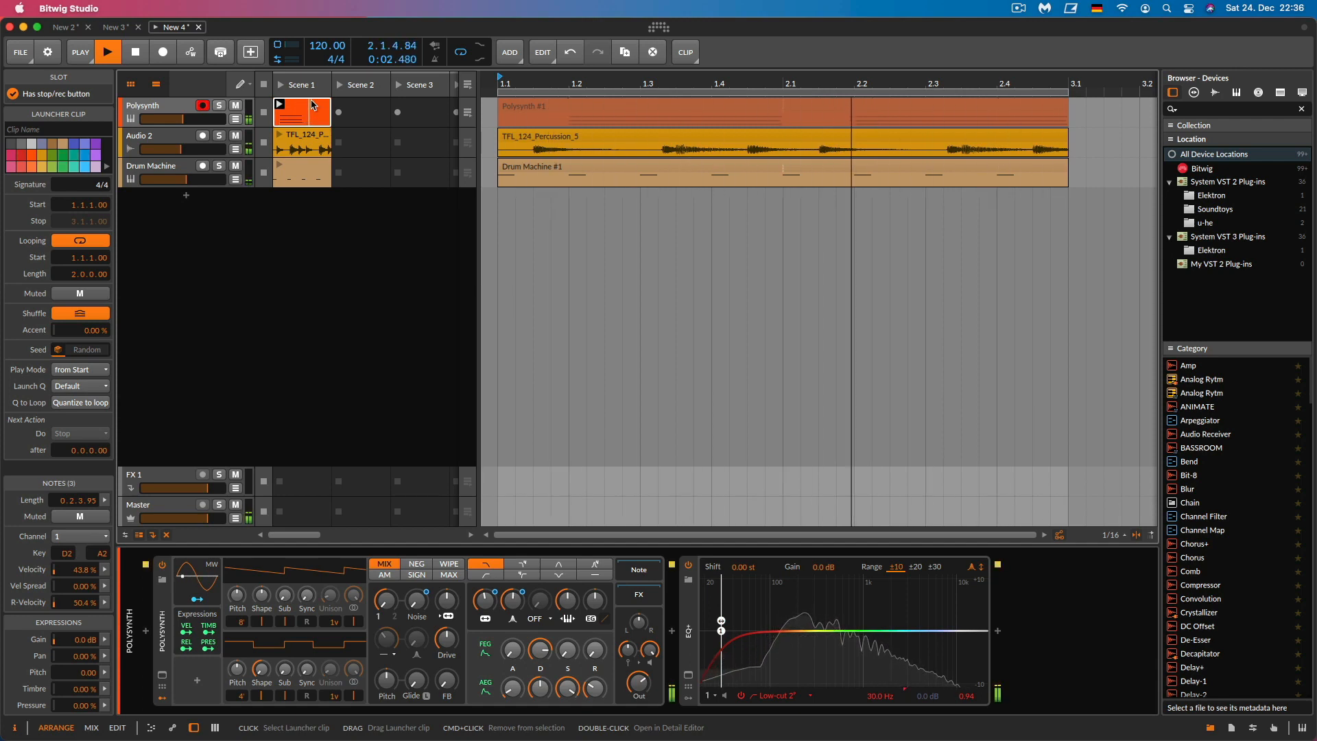
Overdub a second three-note chord into the second bar of the playing Polysynth launcher clip and stop playback
left_click(250, 53)
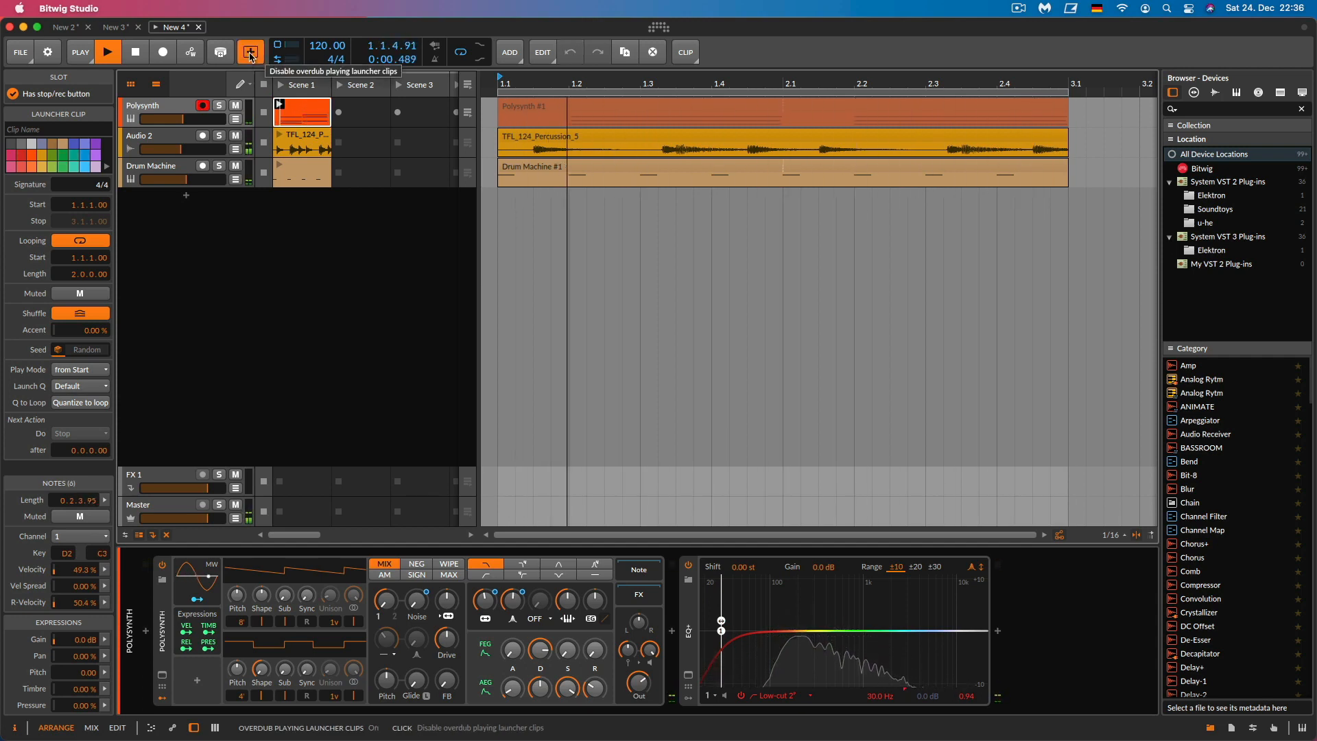
left_click(250, 53)
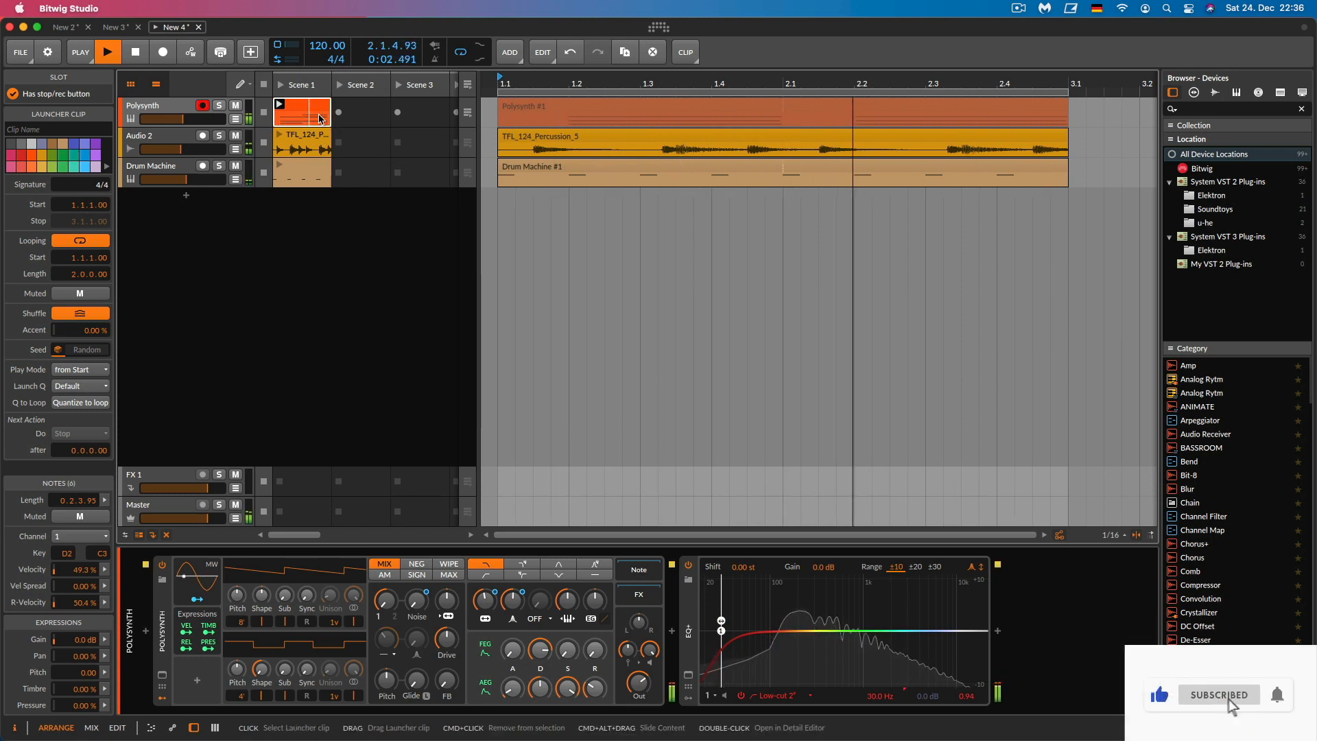
key("space")
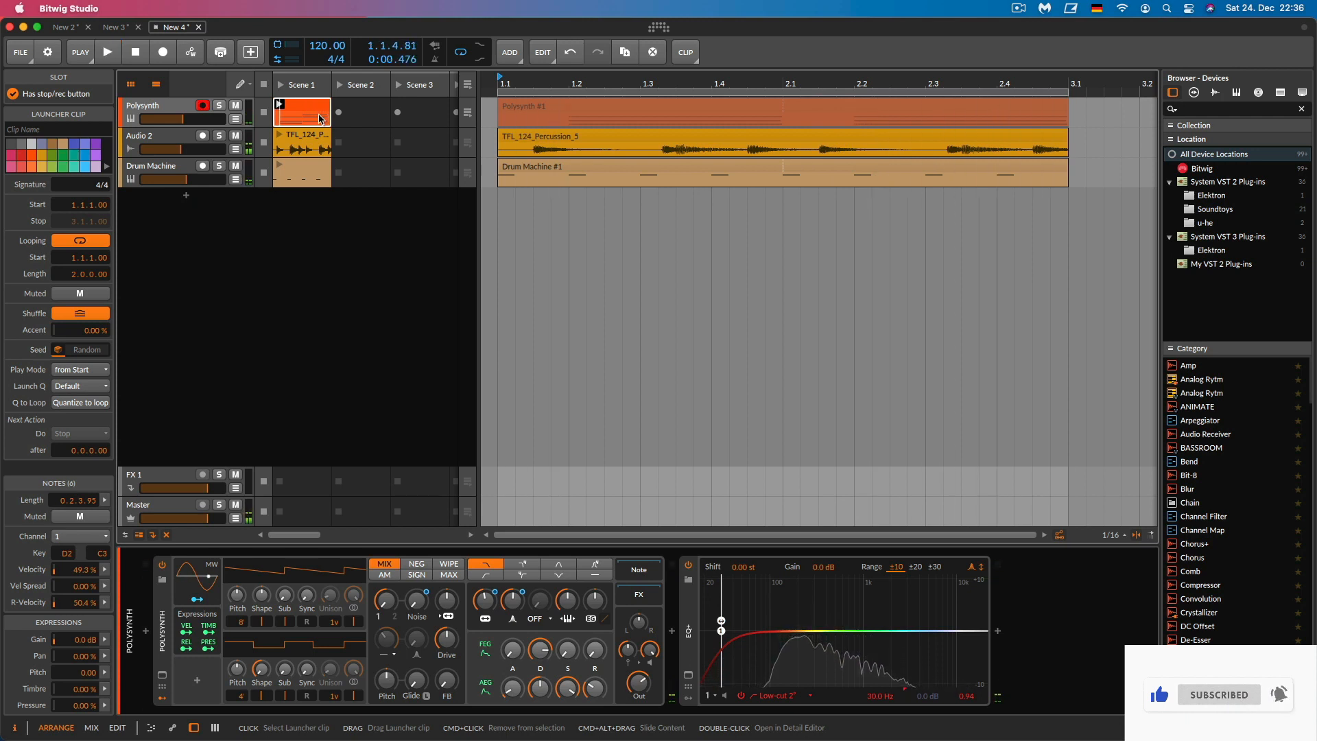
Replace the arranger's Polysynth clip with the two-bar Scene 1 clip at bar 1 and start playback
left_click(542, 109)
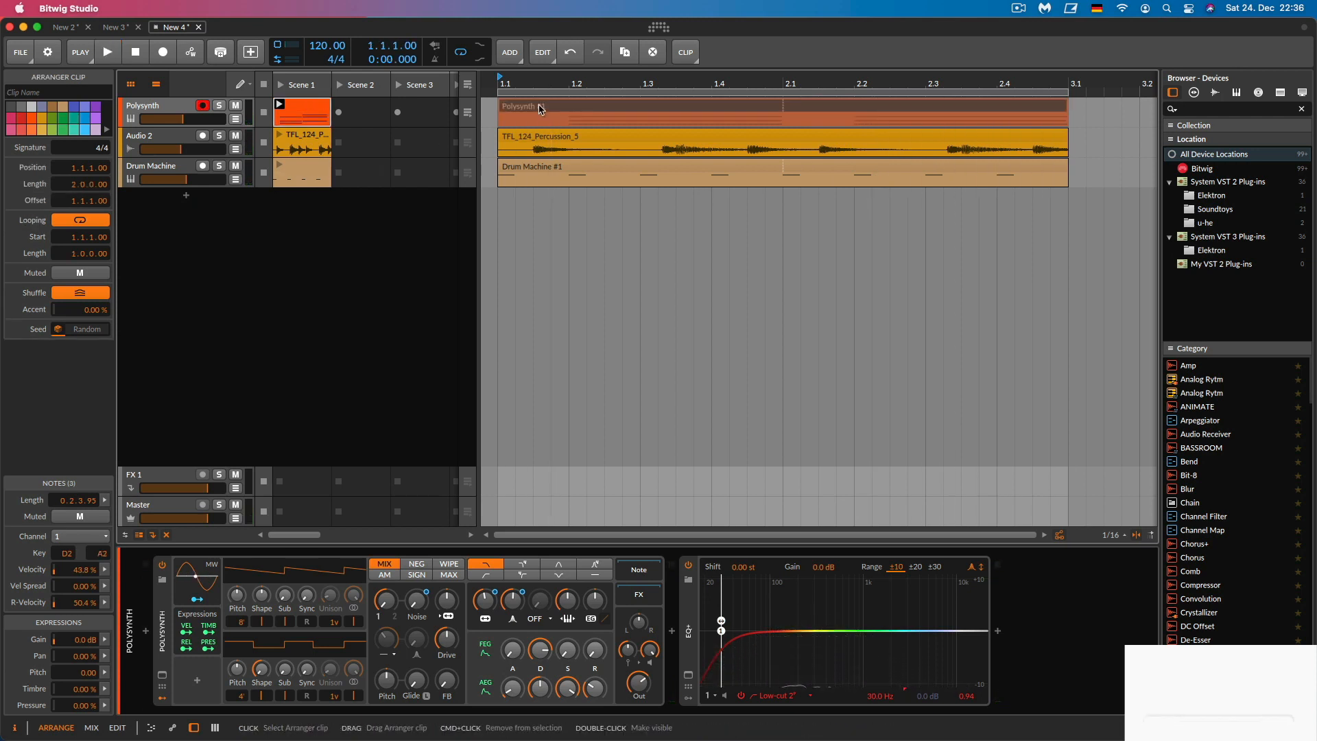
key("Delete")
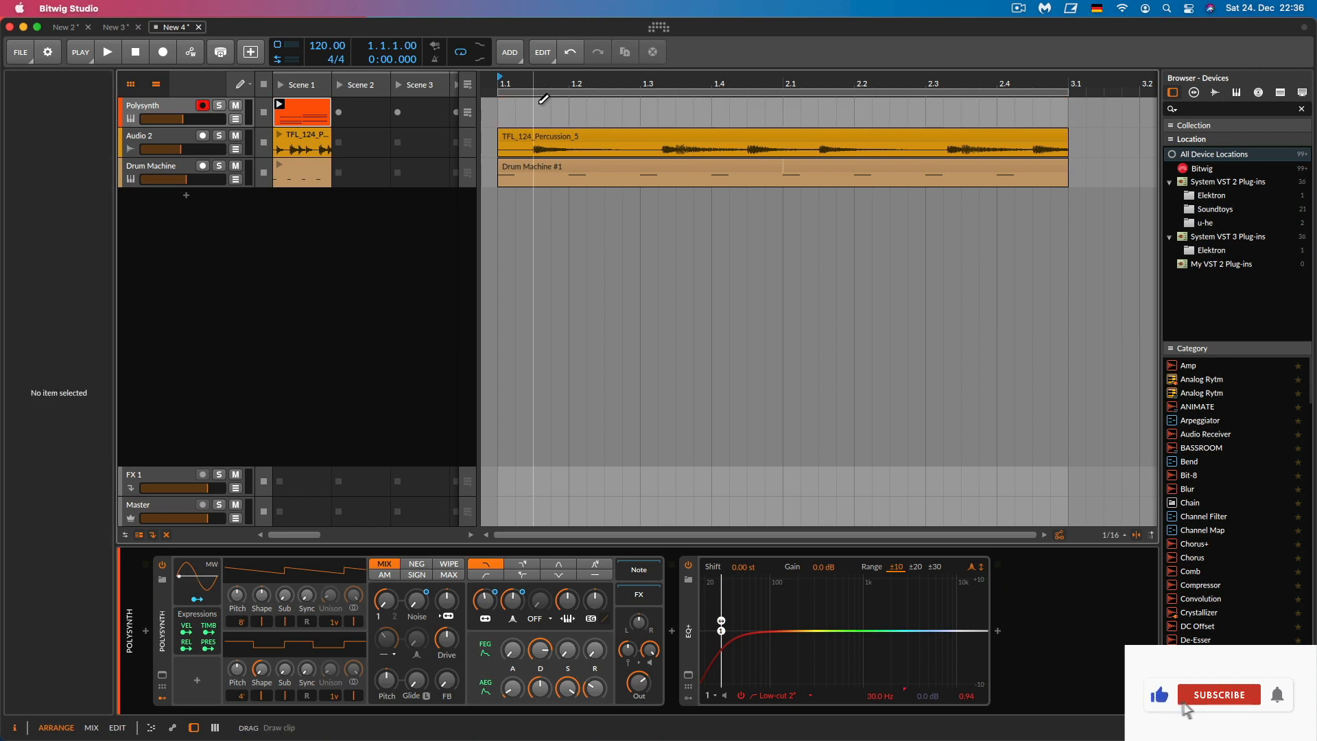
left_click_drag(305, 112, 506, 115)
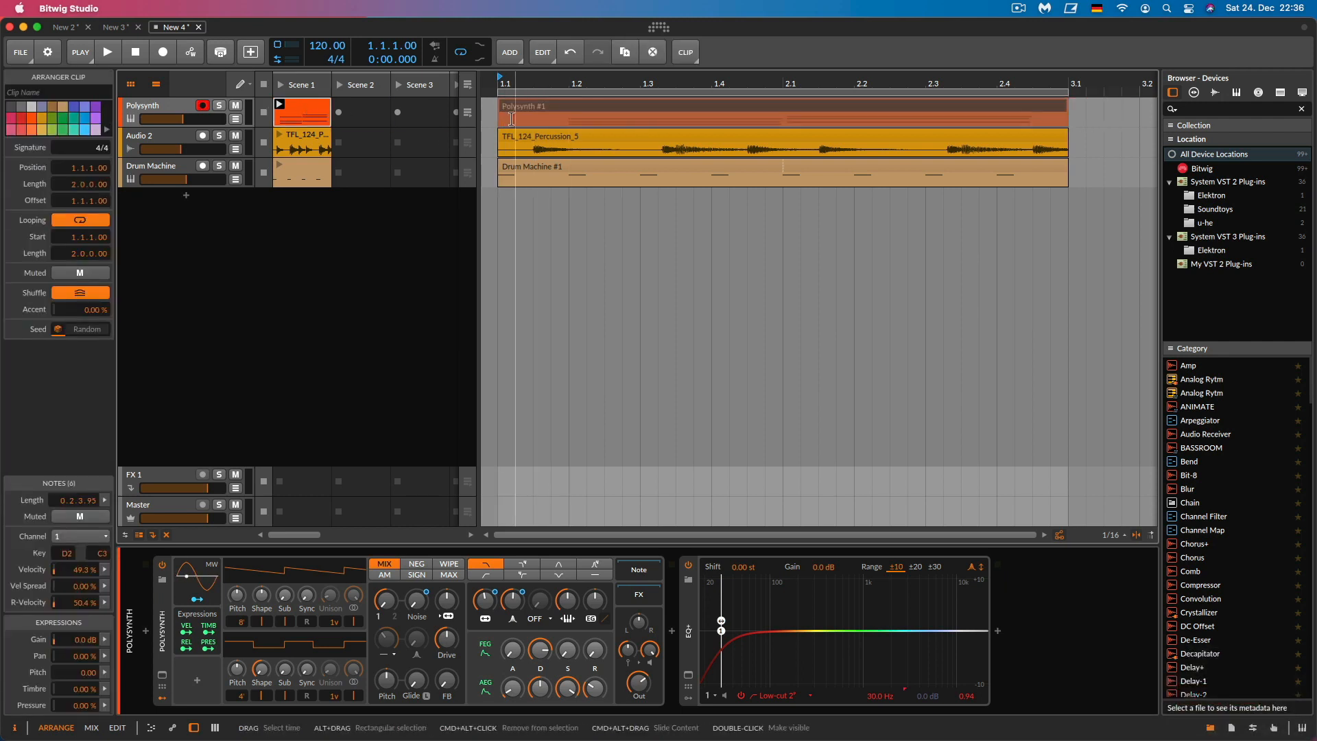
key("space")
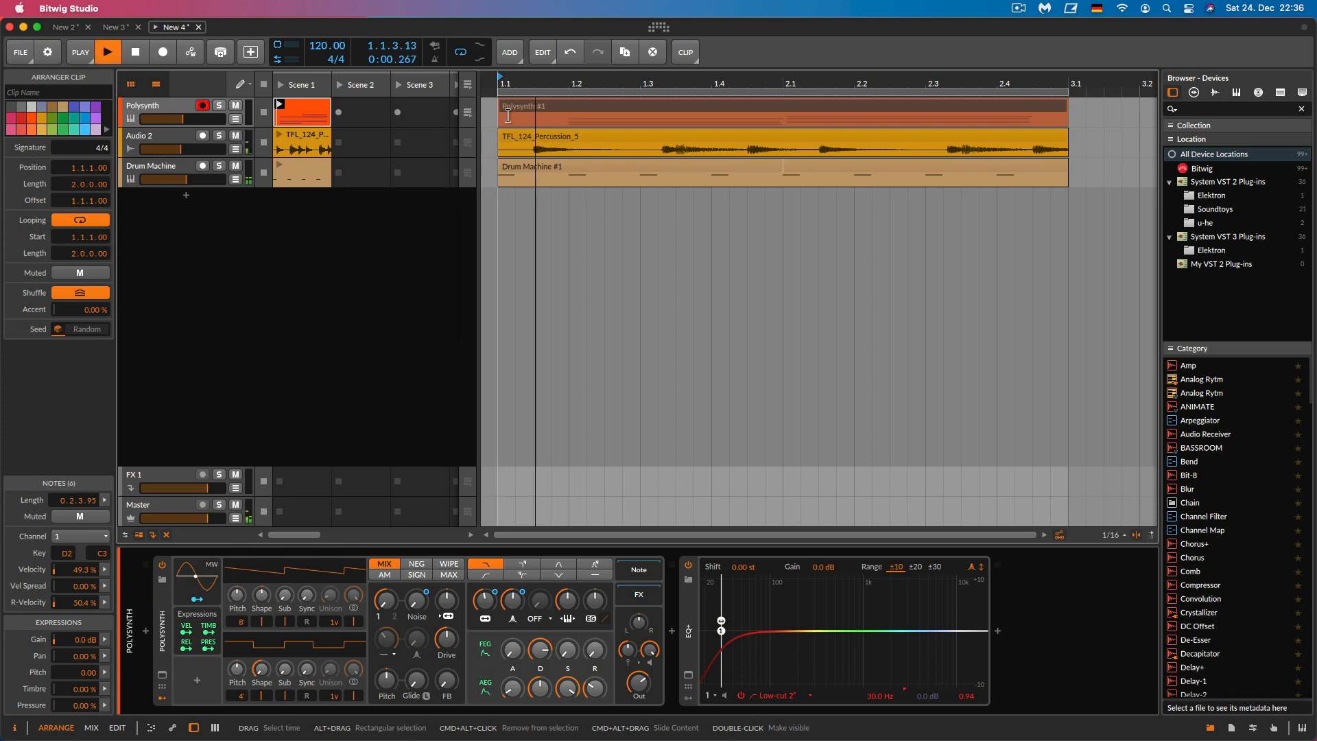
Show the Polysynth track's automation lanes again and stop playback
left_click(235, 120)
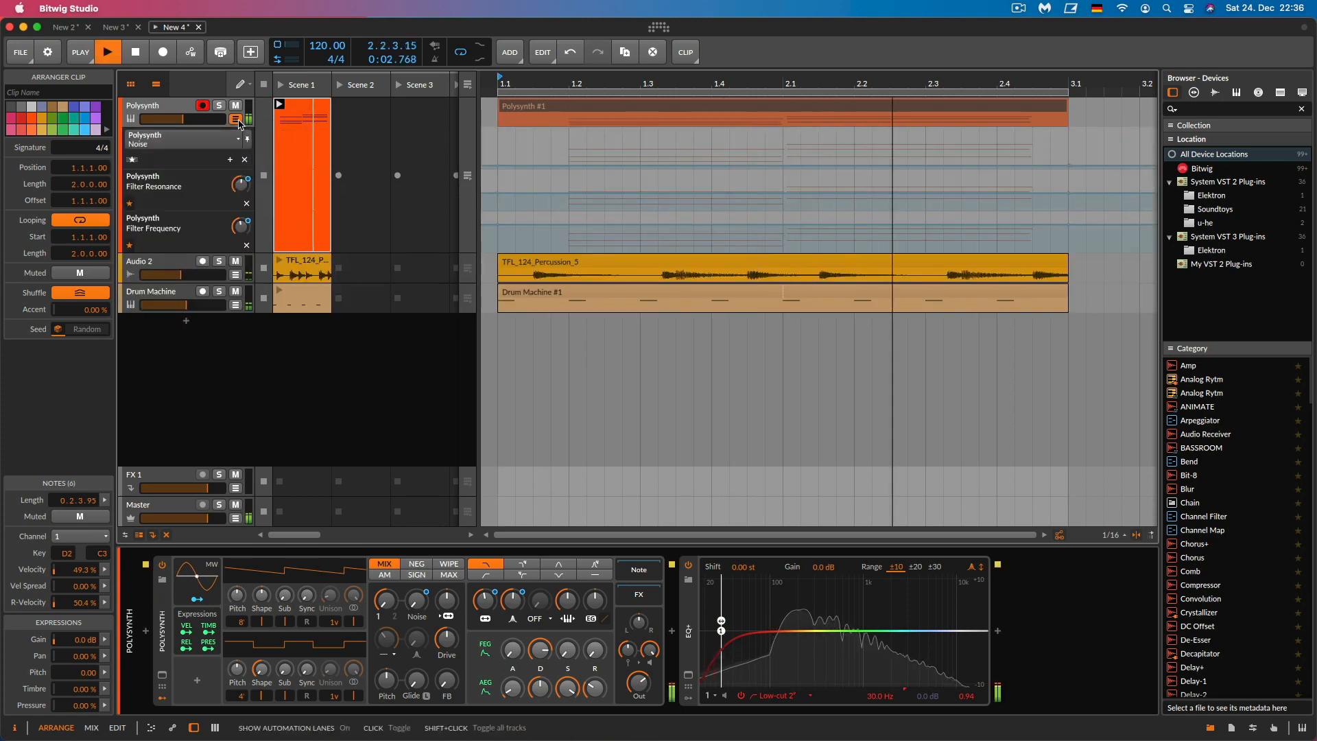
key("space")
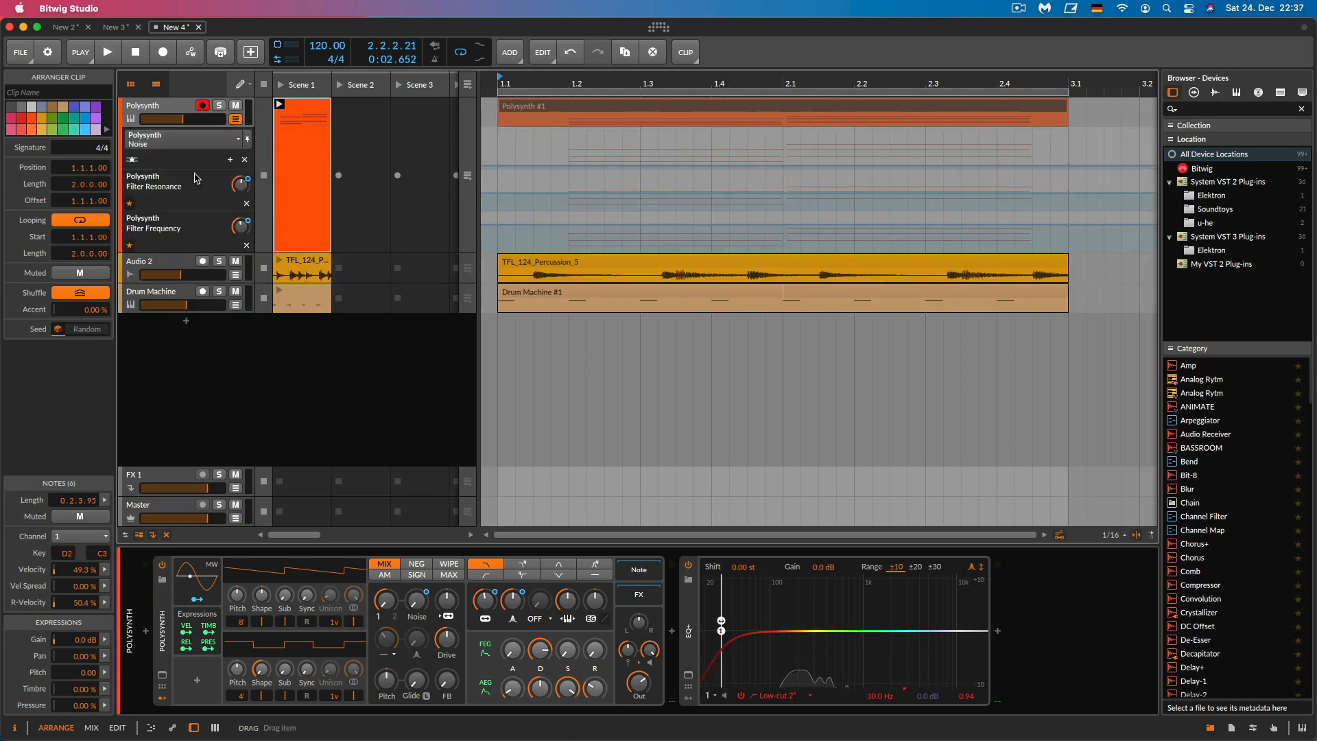
Undo the insertion of the new Polysynth clip and the deletion of the original arranger clip
key("ctrl+z")
key("ctrl+z")
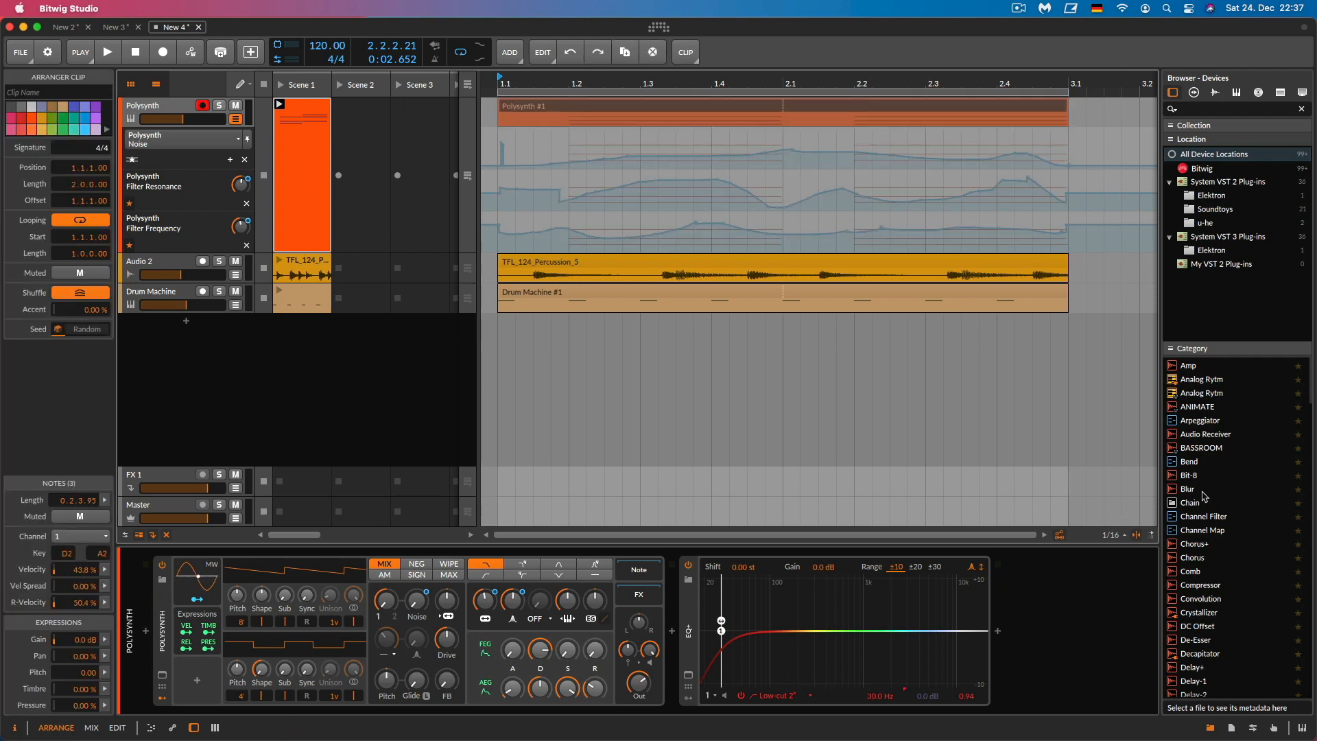
scroll(940, 537, "right", 1)
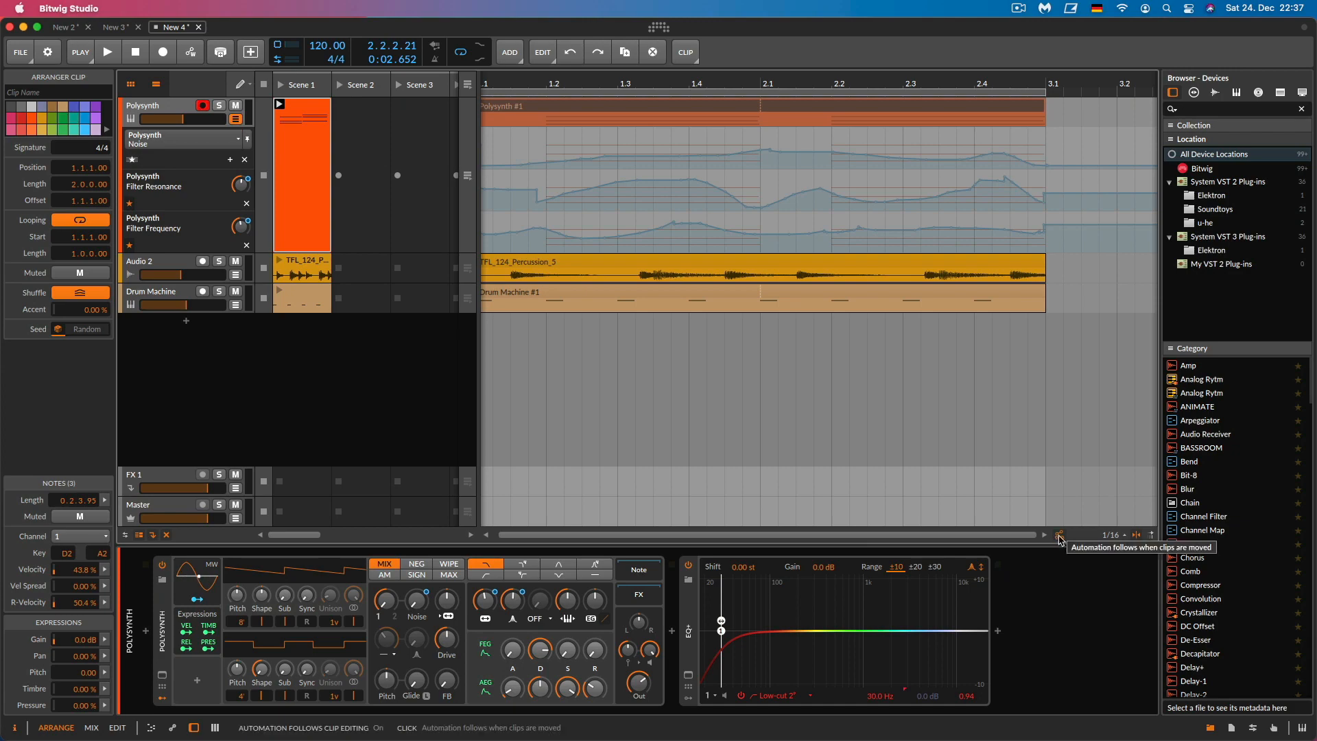